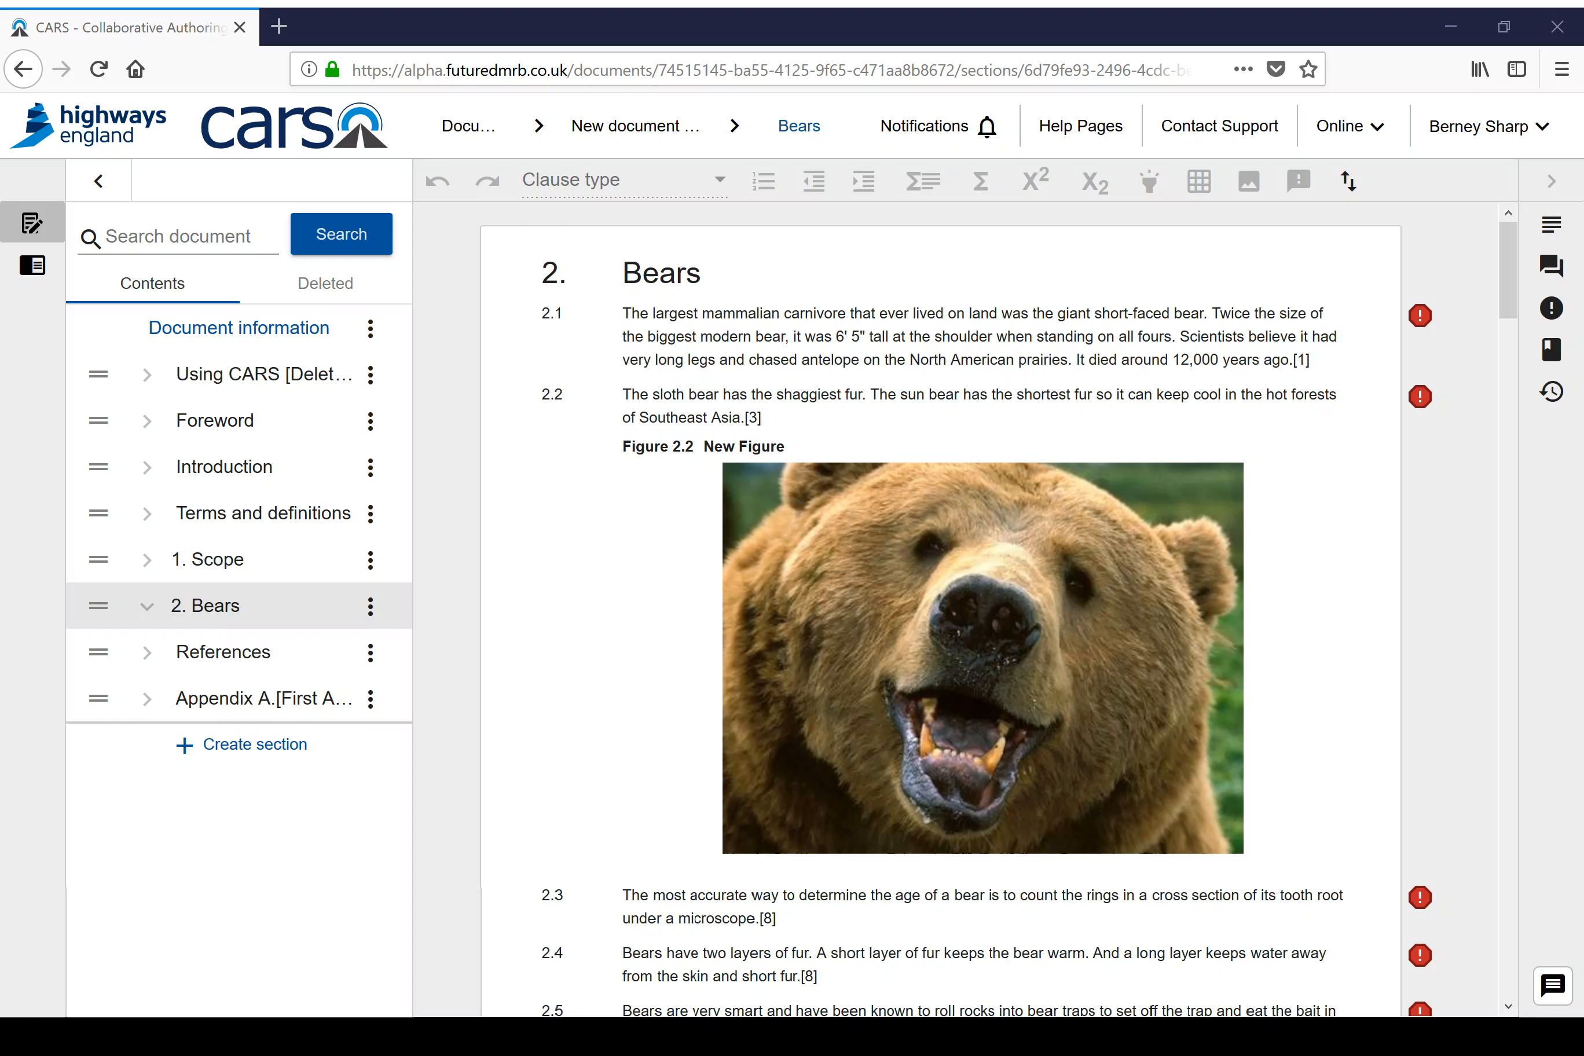
Step: Open the change log view for the Bears section and collapse the new document's contents sidebar
{"action": "left_click", "coordinate": [1464, 18]}
{"action": "mouse_move", "coordinate": [800, 579]}
{"action": "left_click", "coordinate": [53, 276]}
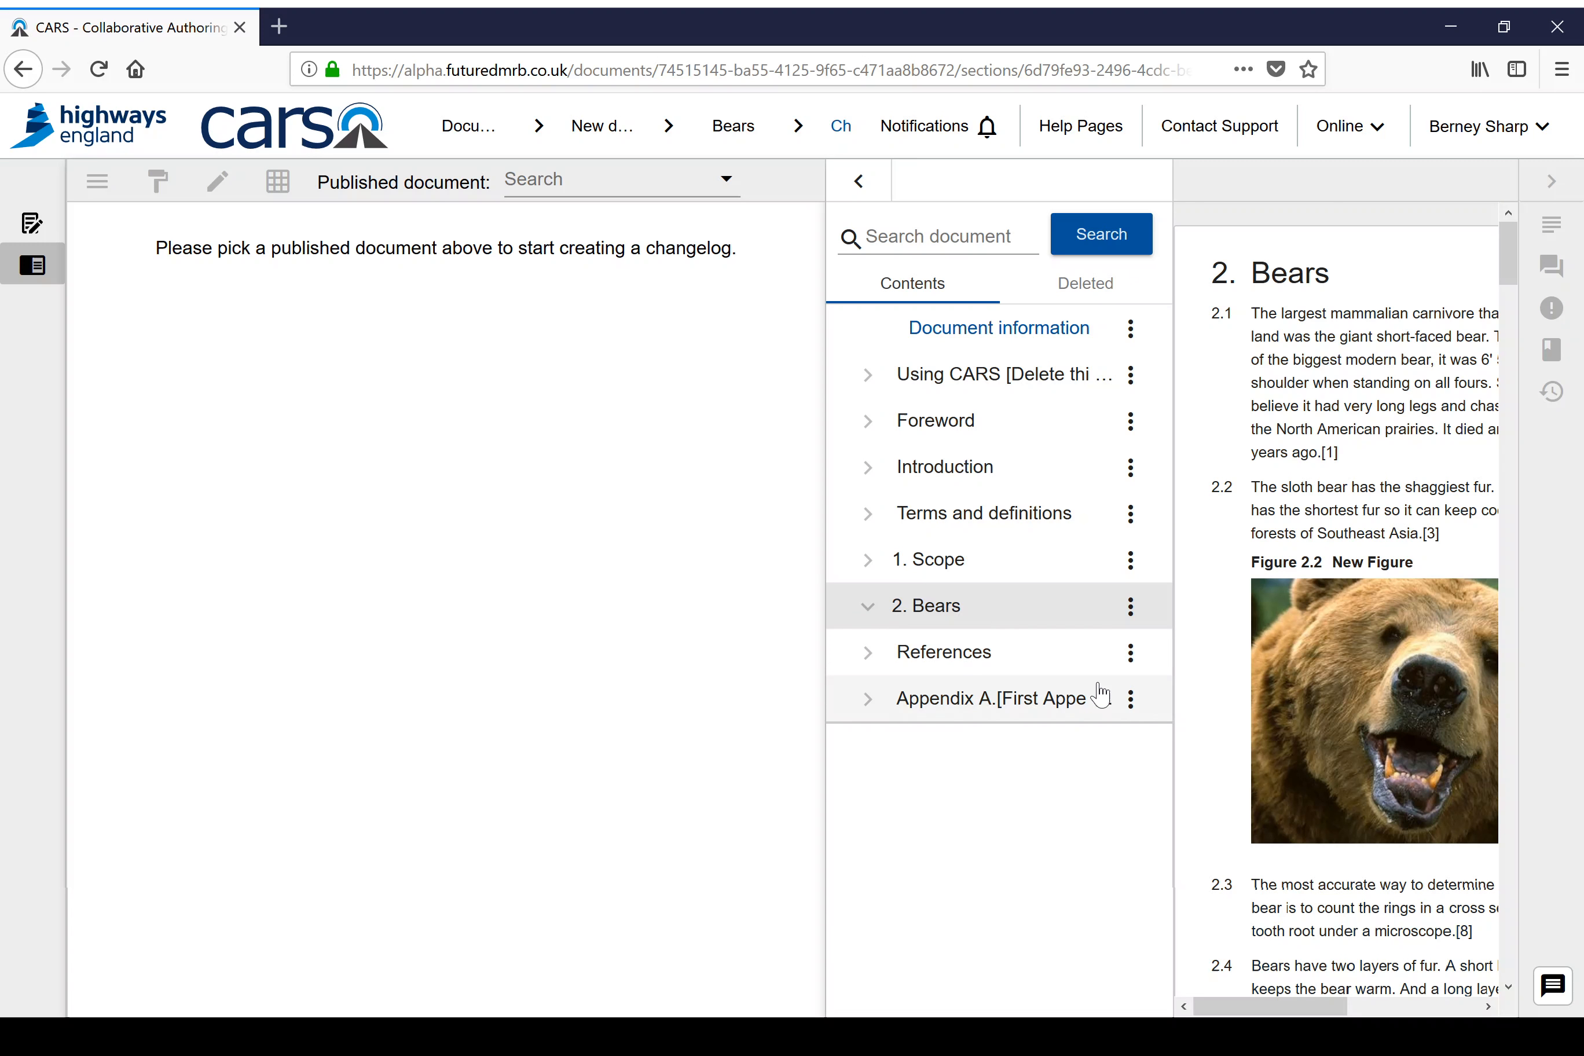
{"action": "left_click", "coordinate": [856, 186]}
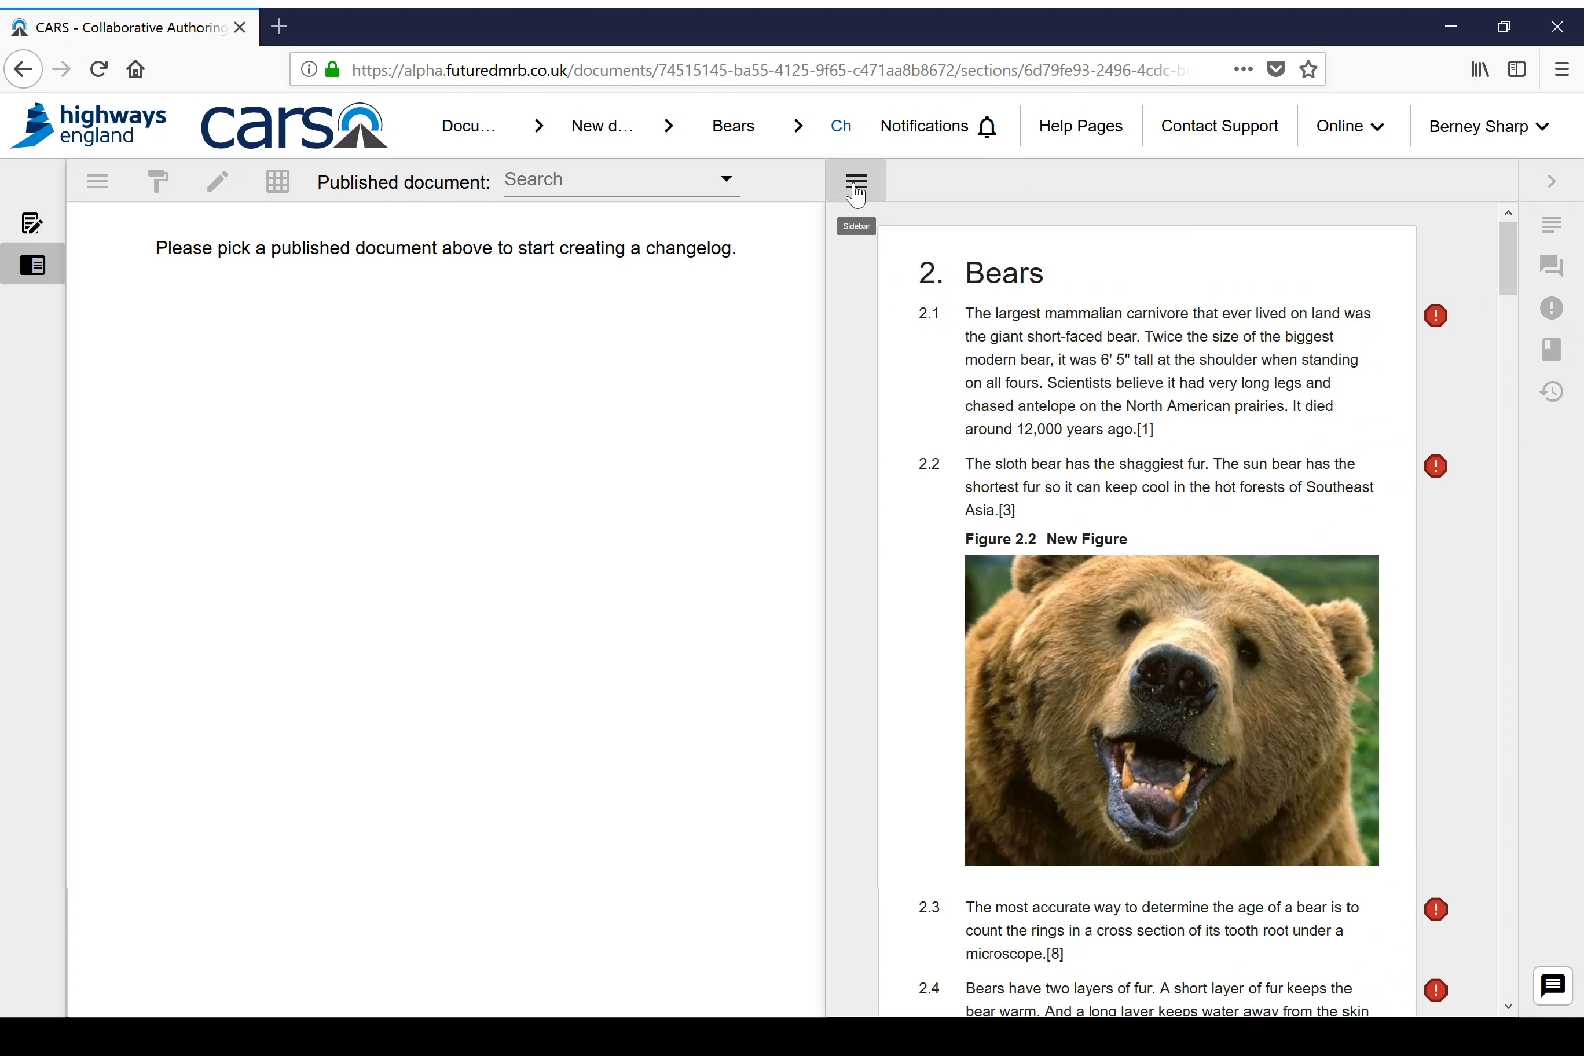
Step: Search the published documents for "old" and choose the Old document change log entry as the source
{"action": "left_click", "coordinate": [532, 178]}
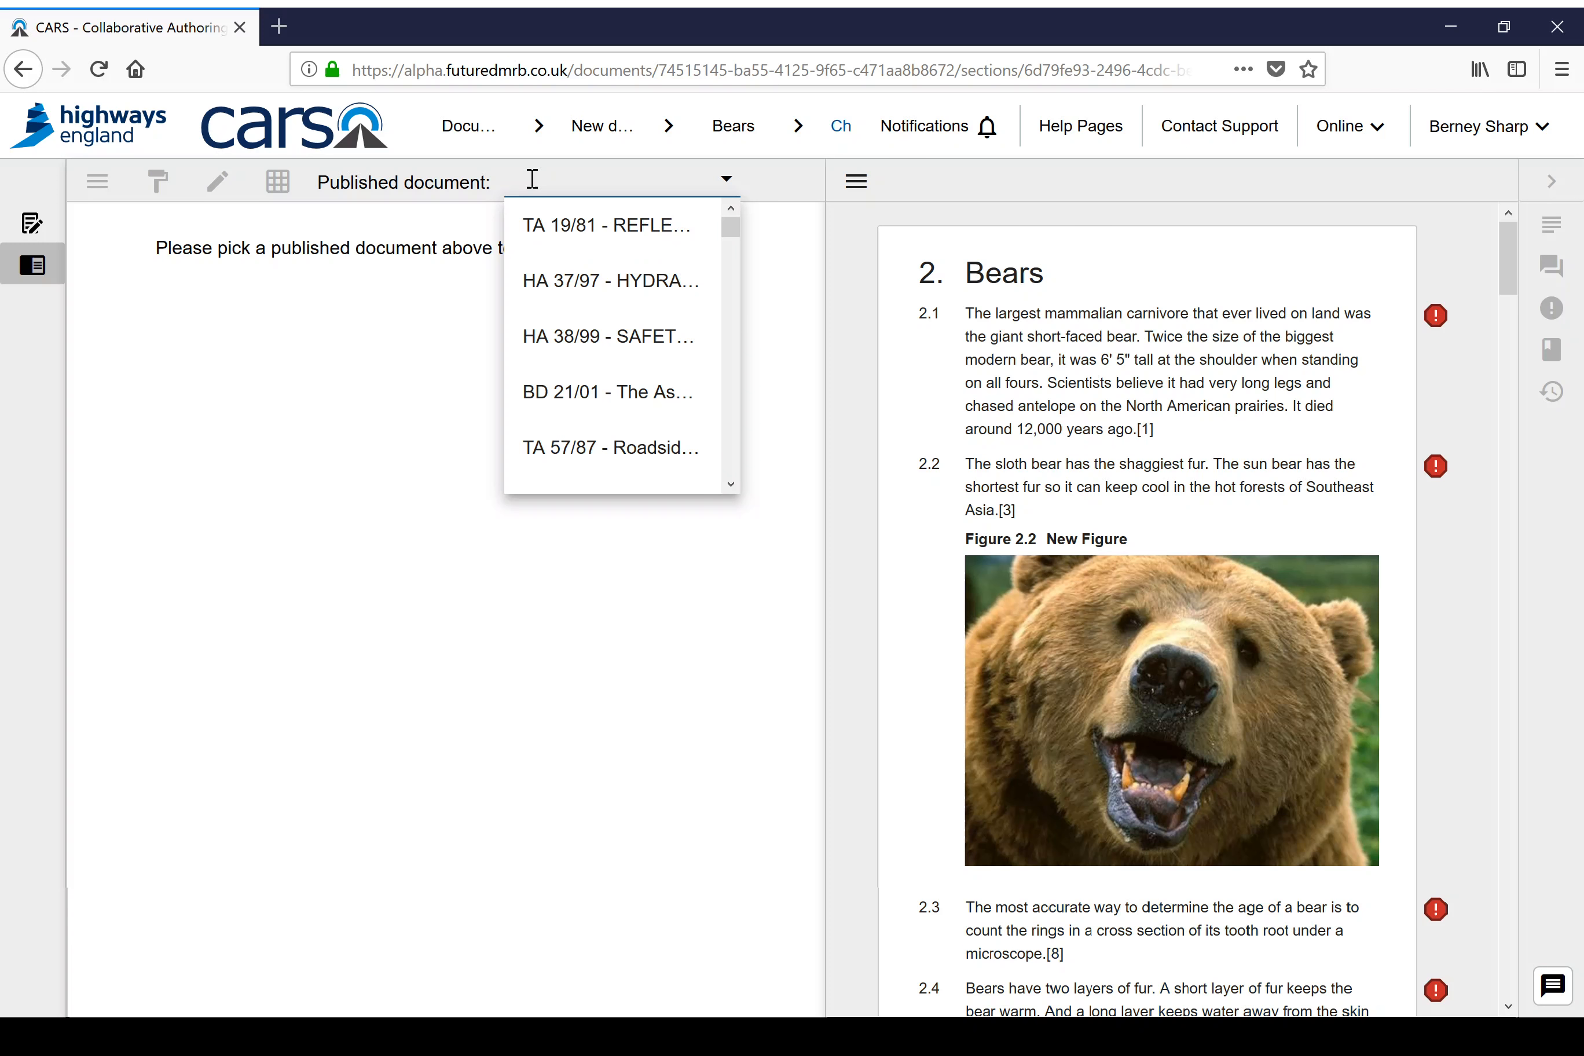
{"action": "type", "text": "old"}
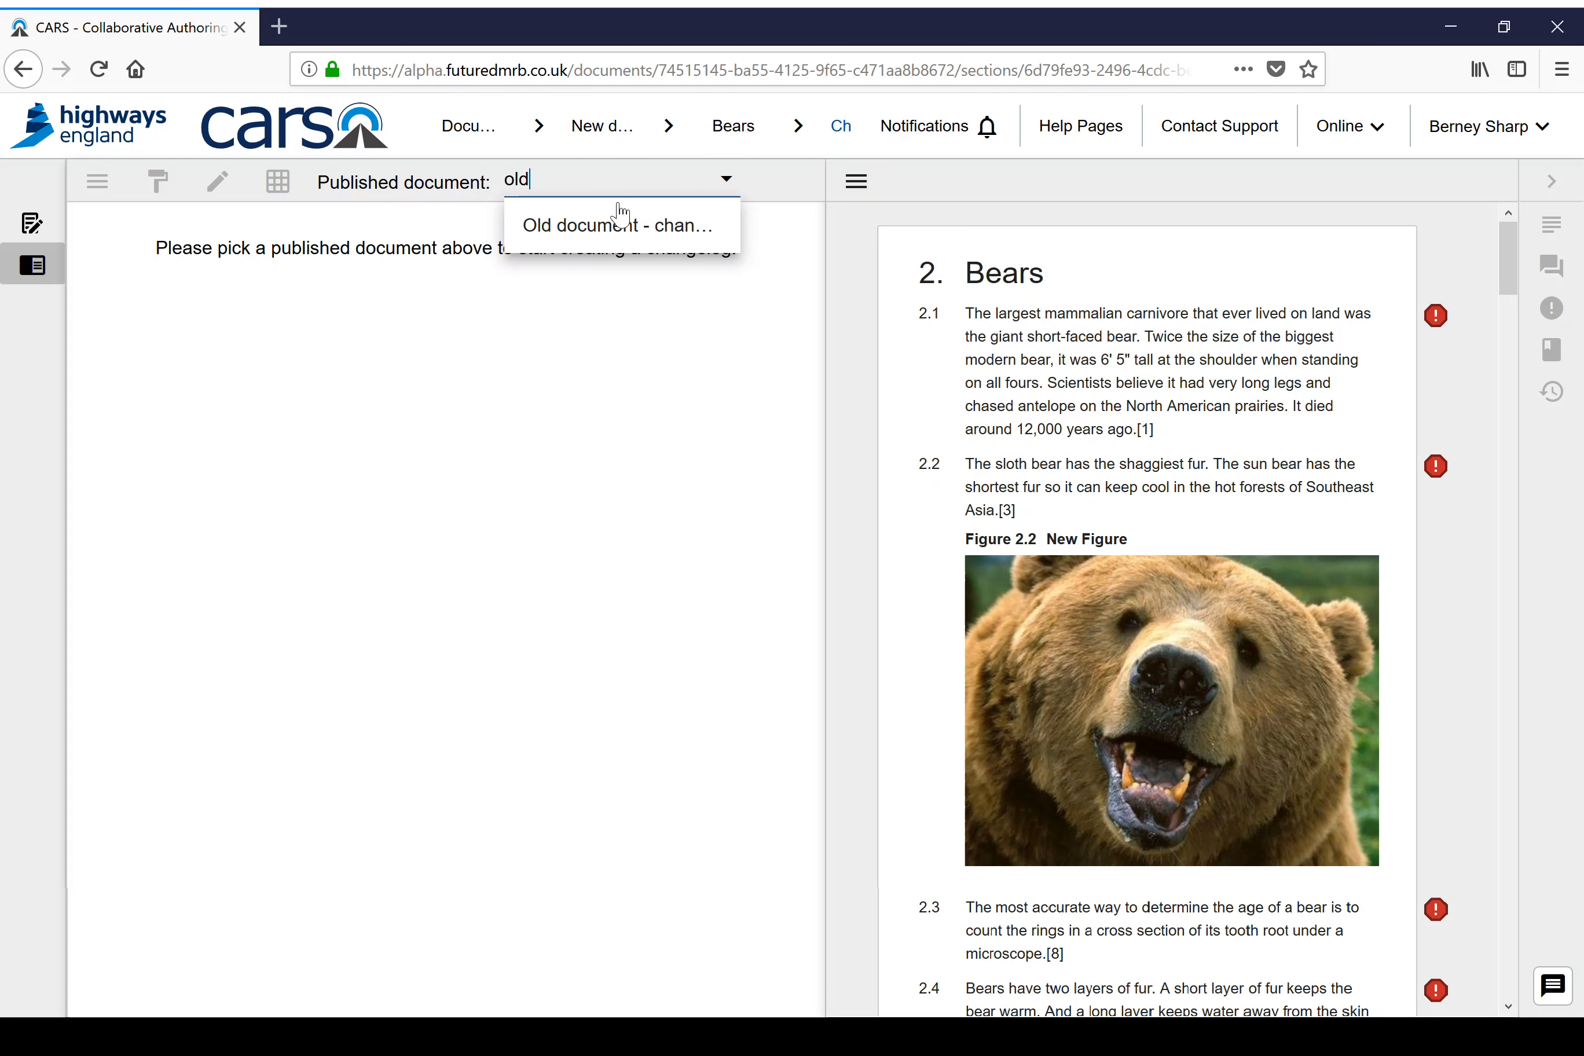
{"action": "left_click", "coordinate": [615, 242]}
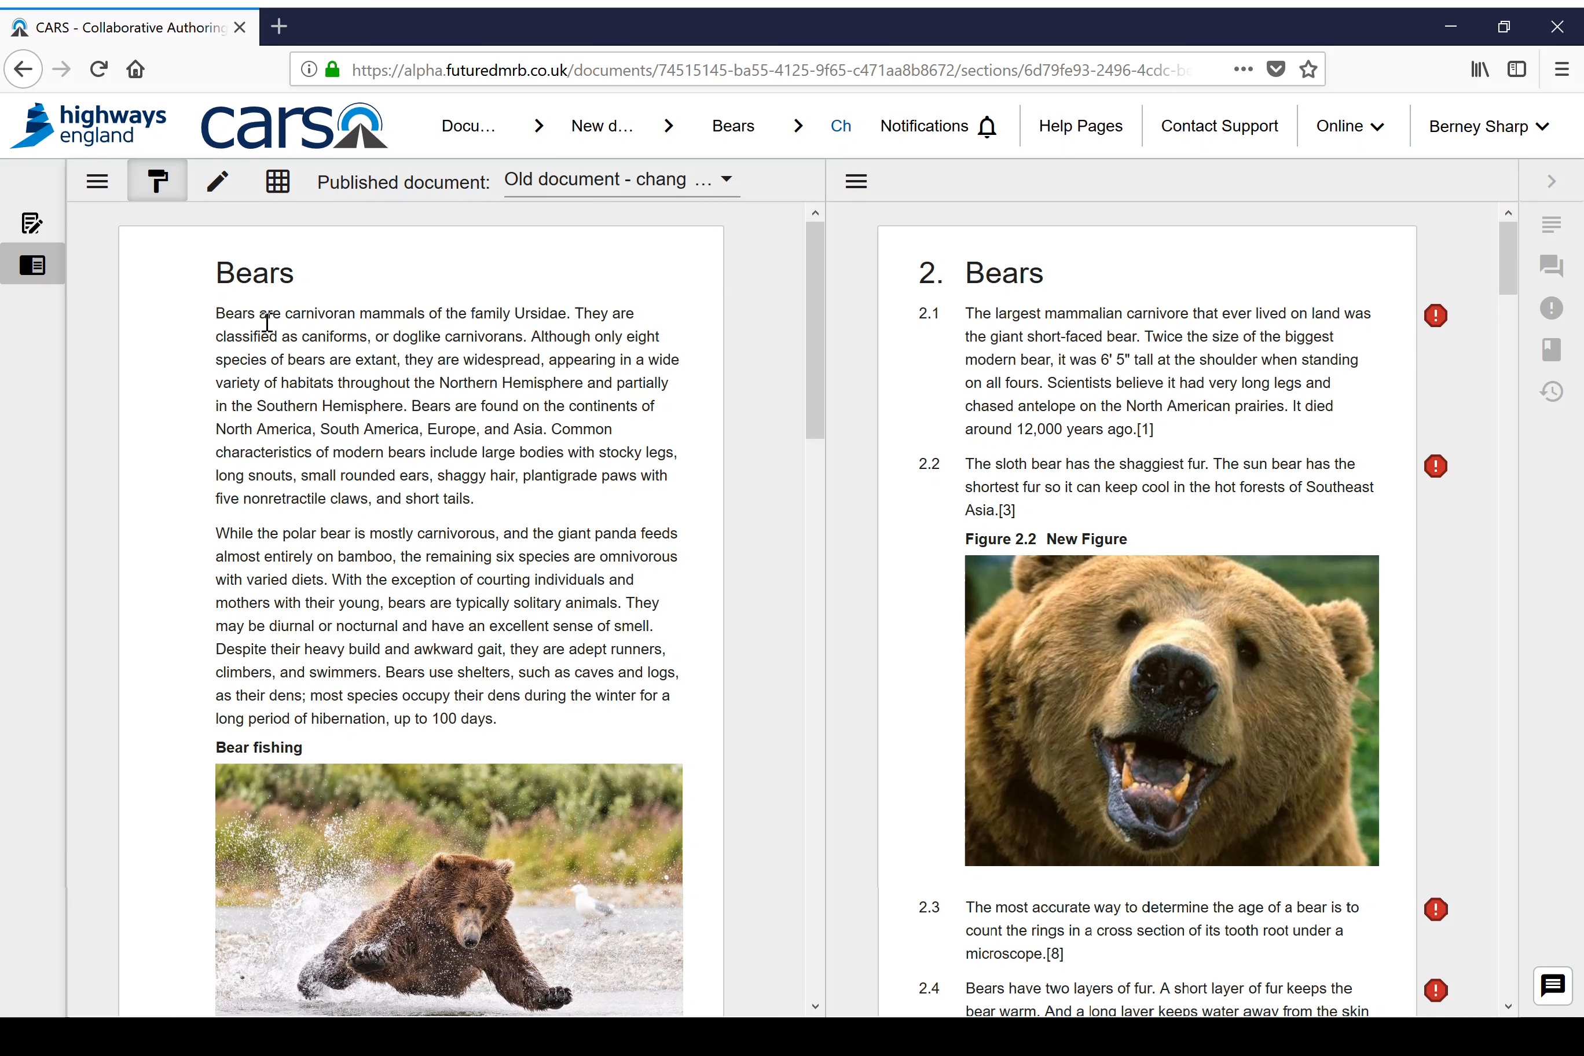
Step: Create a link from the old document's whole first Bears paragraph to the clause 2.2 text in the new document
{"action": "left_click_drag", "start_coordinate": [216, 314], "coordinate": [494, 498]}
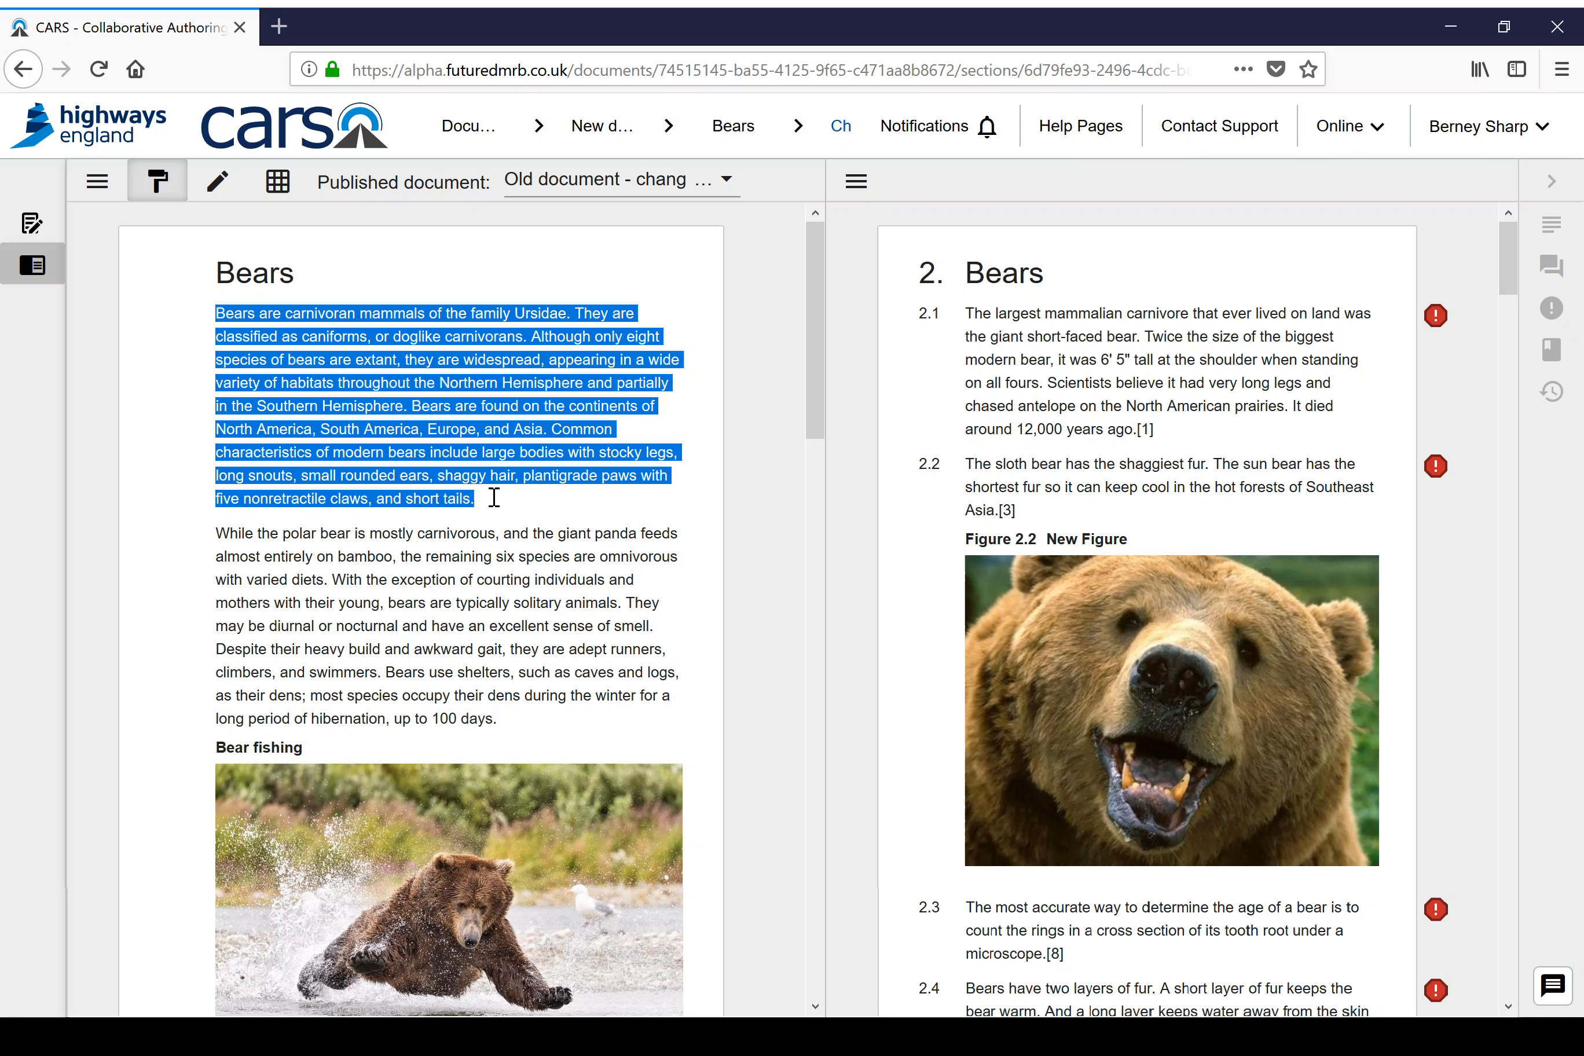
{"action": "left_click", "coordinate": [540, 479]}
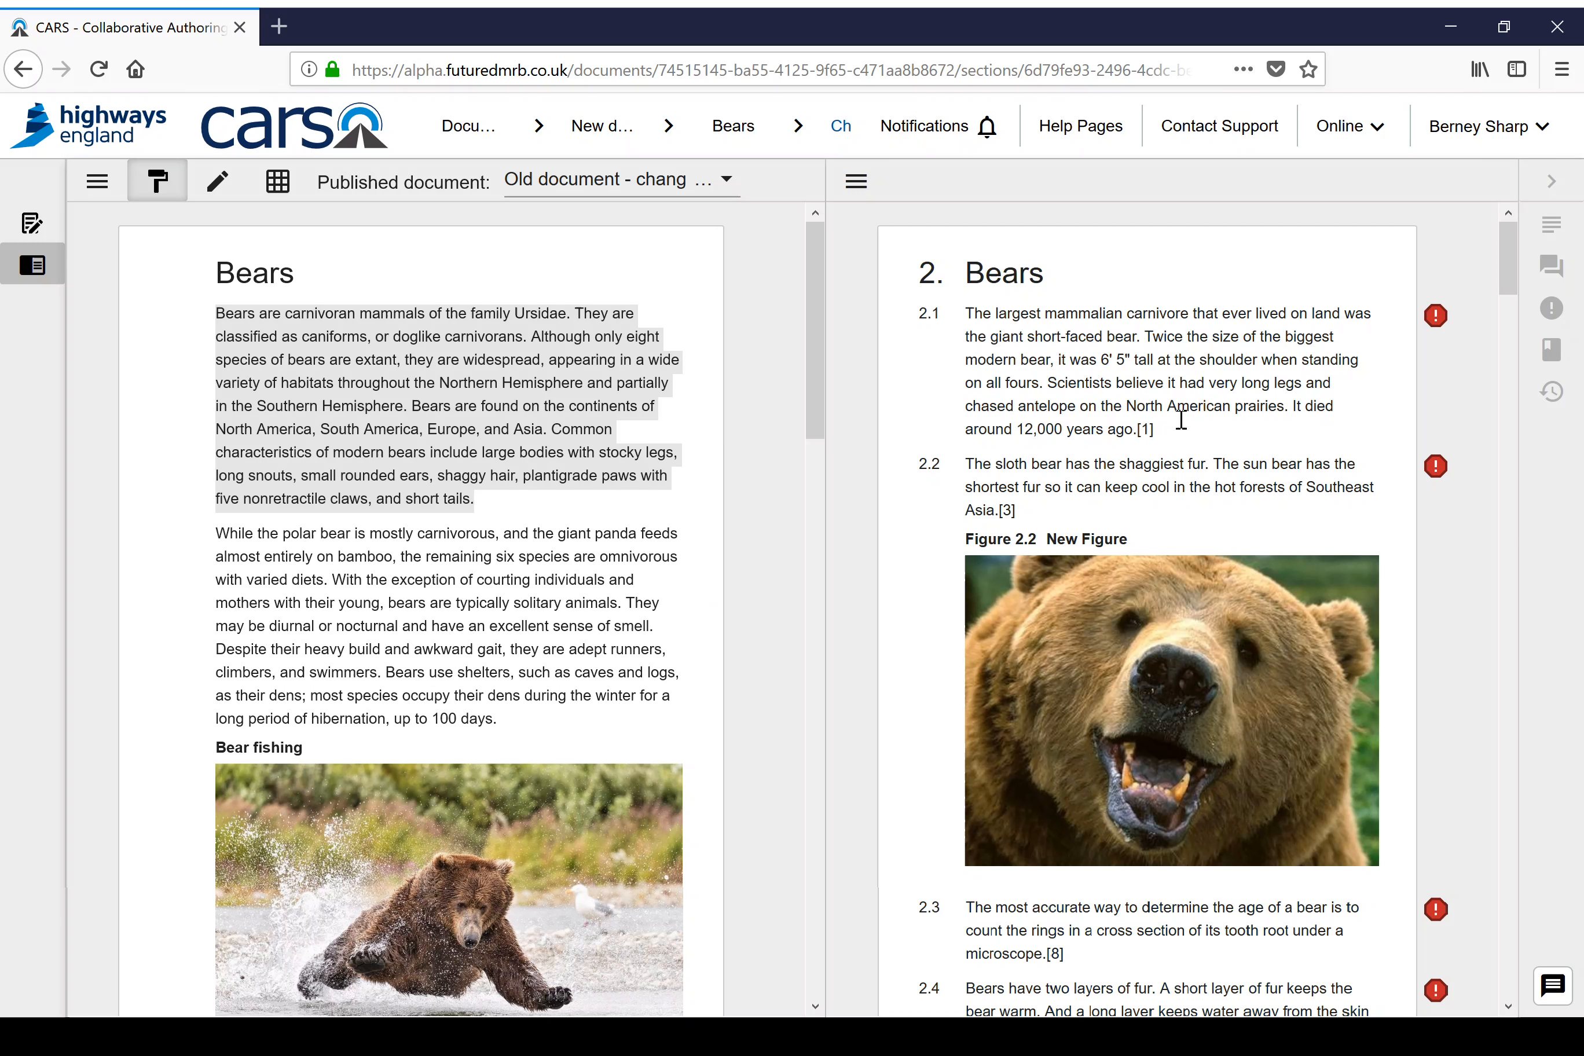
{"action": "mouse_move", "coordinate": [543, 422]}
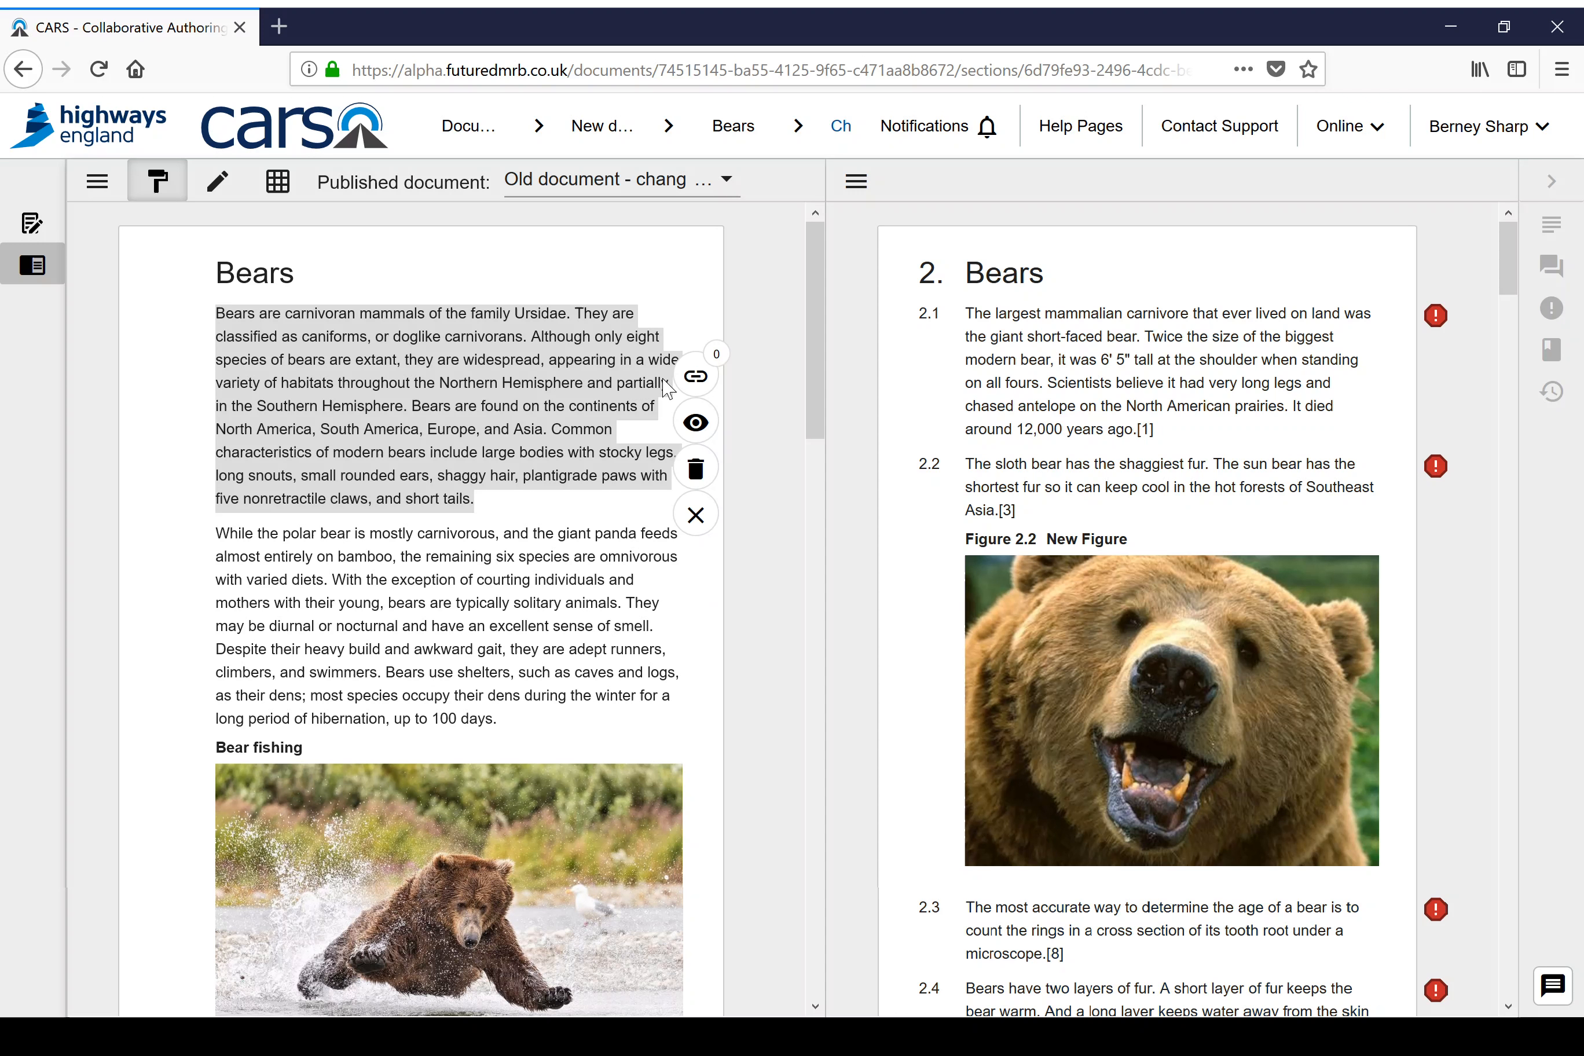
{"action": "left_click", "coordinate": [696, 377]}
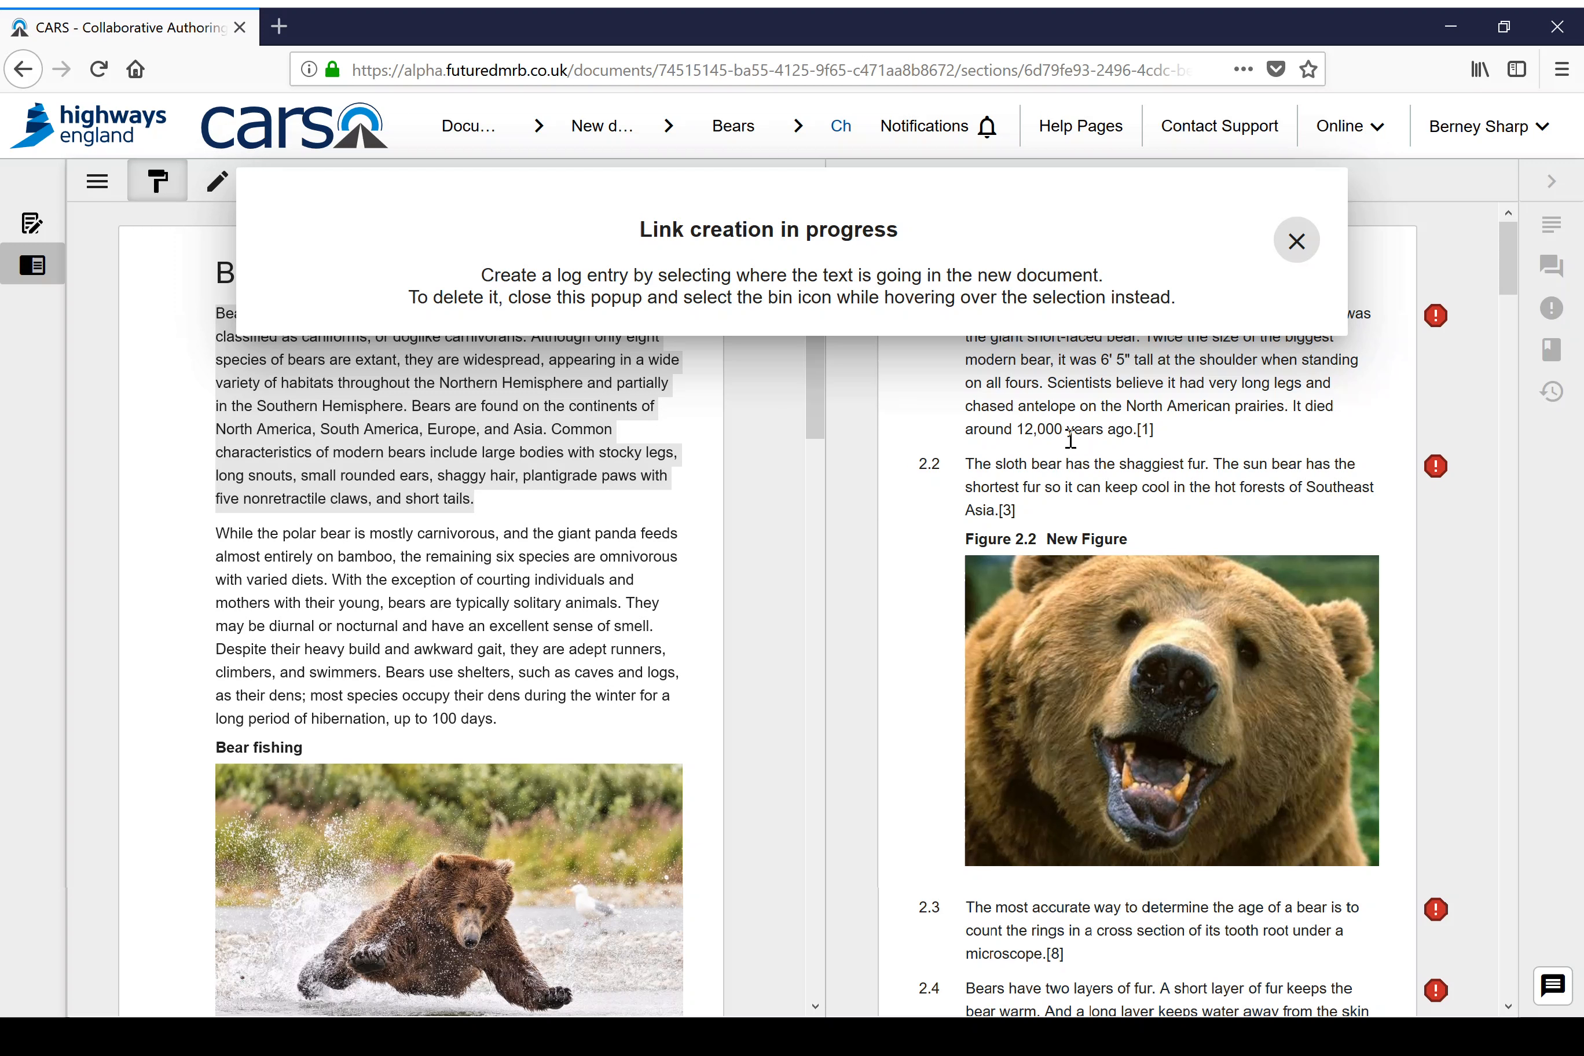
{"action": "left_click_drag", "start_coordinate": [969, 465], "coordinate": [1043, 511]}
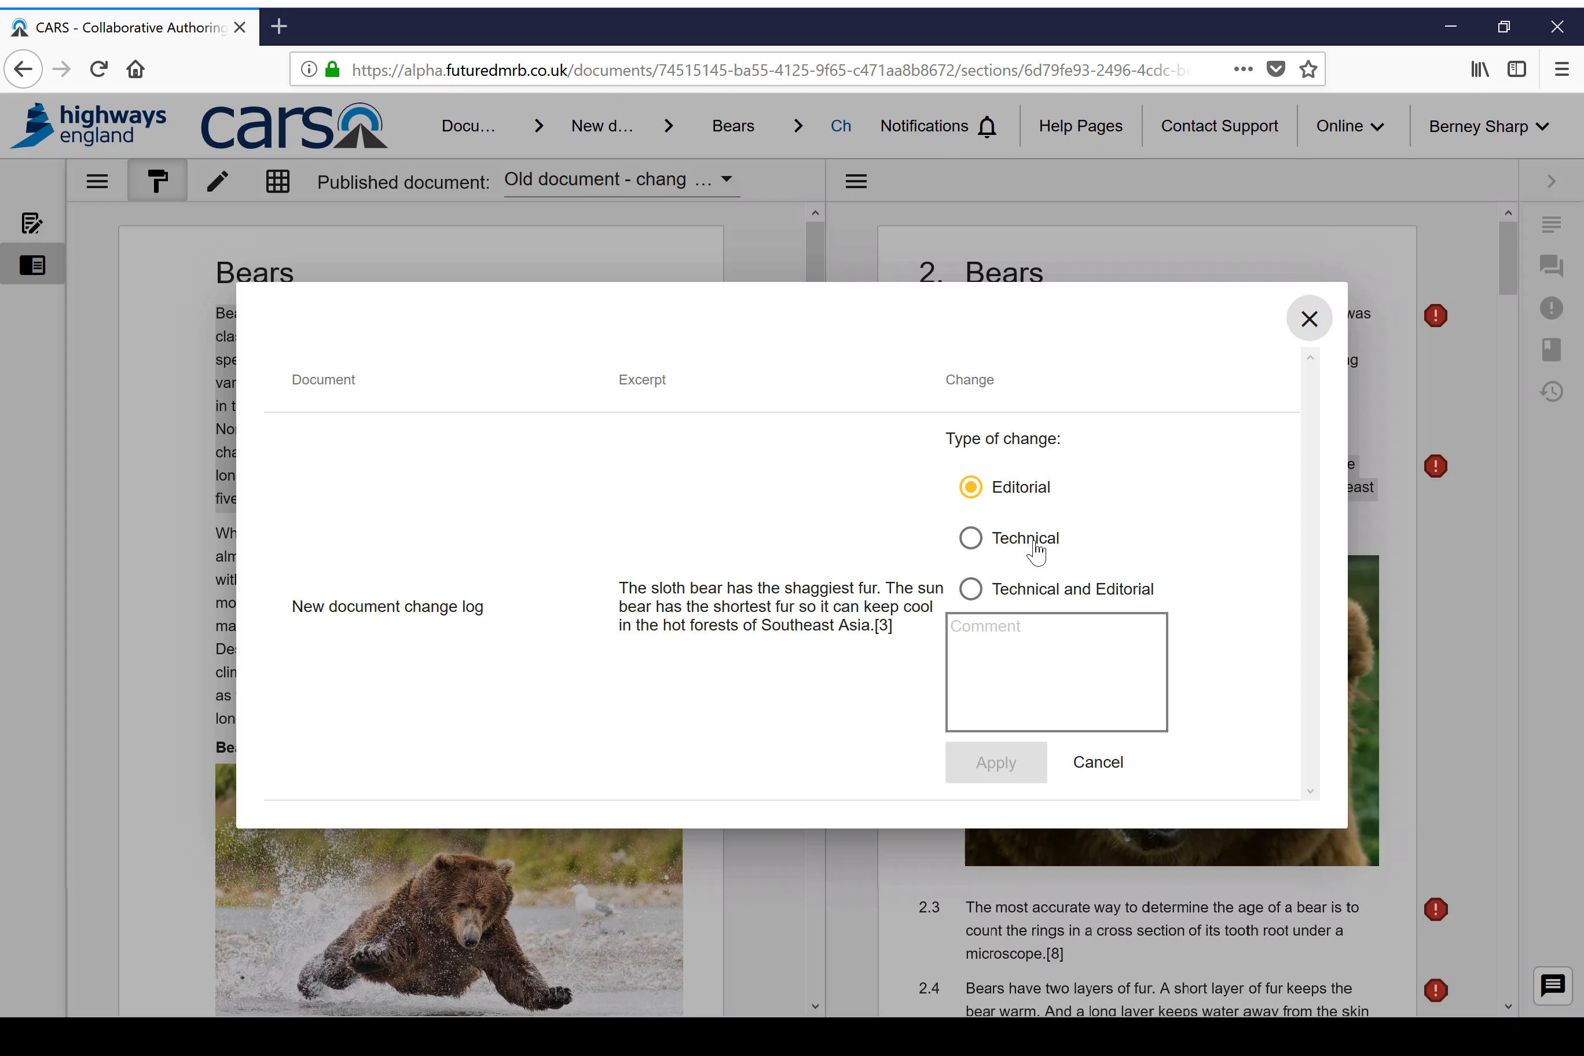
Step: Save the clause 2.2 link as an Editorial change with the comment "Edited for clarity and MDD compliance" and close the link details
{"action": "left_click", "coordinate": [1026, 645]}
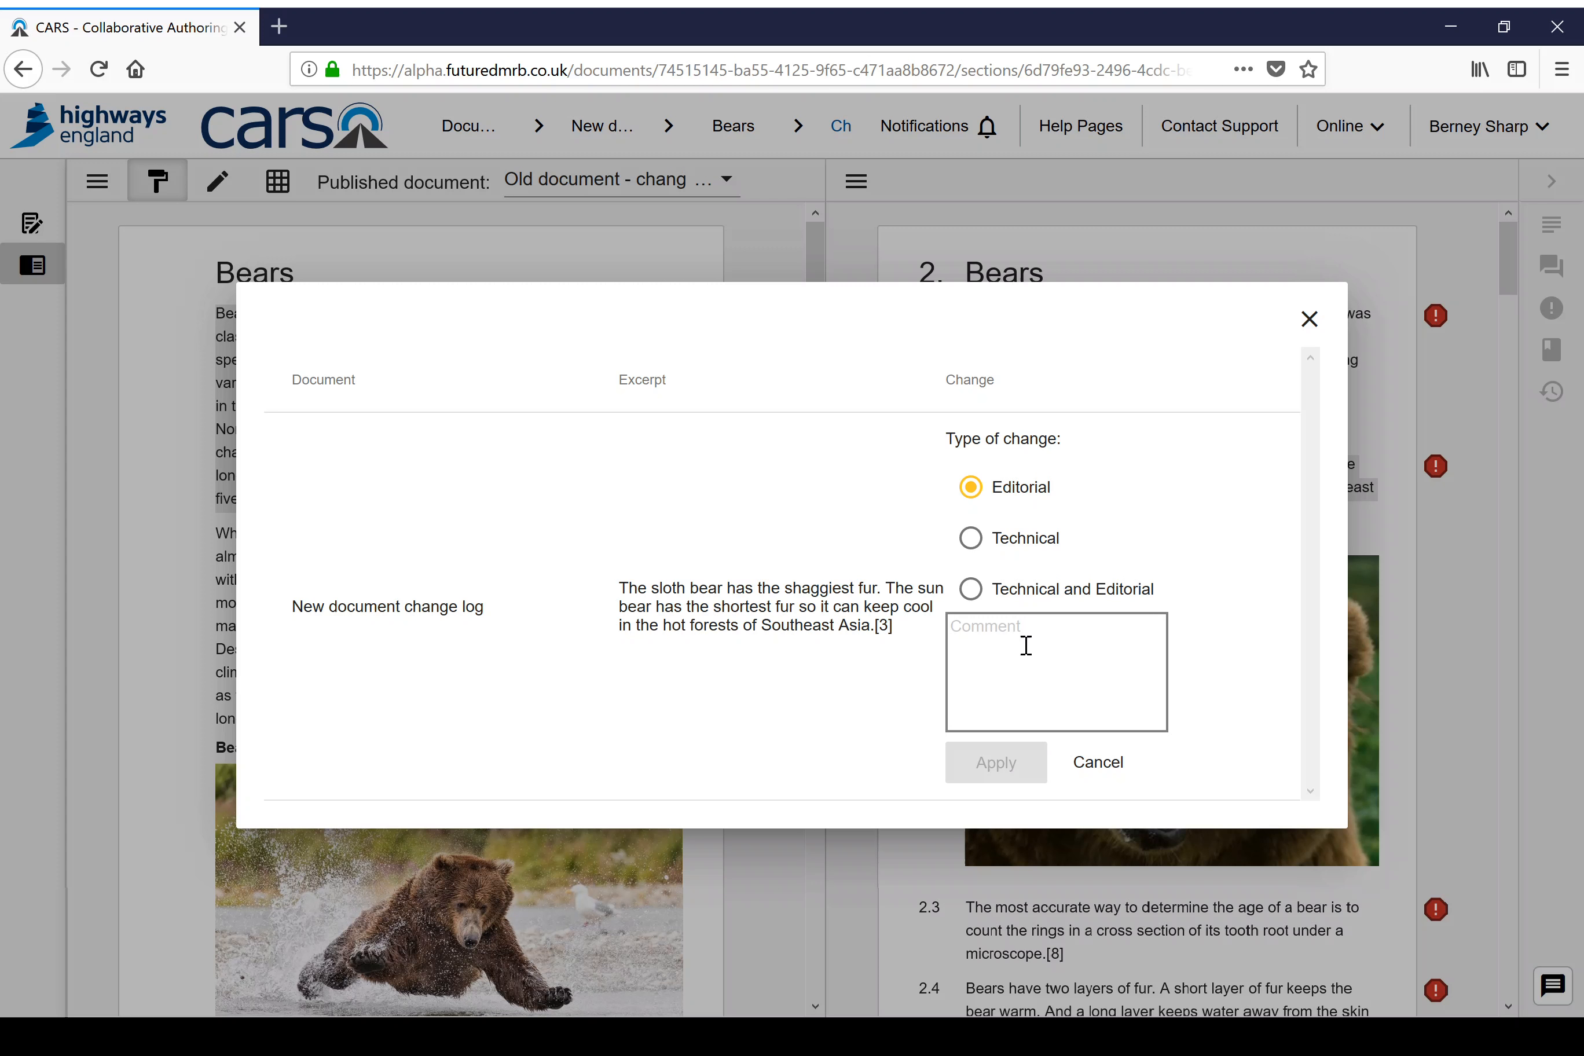
{"action": "type", "text": "Edite"}
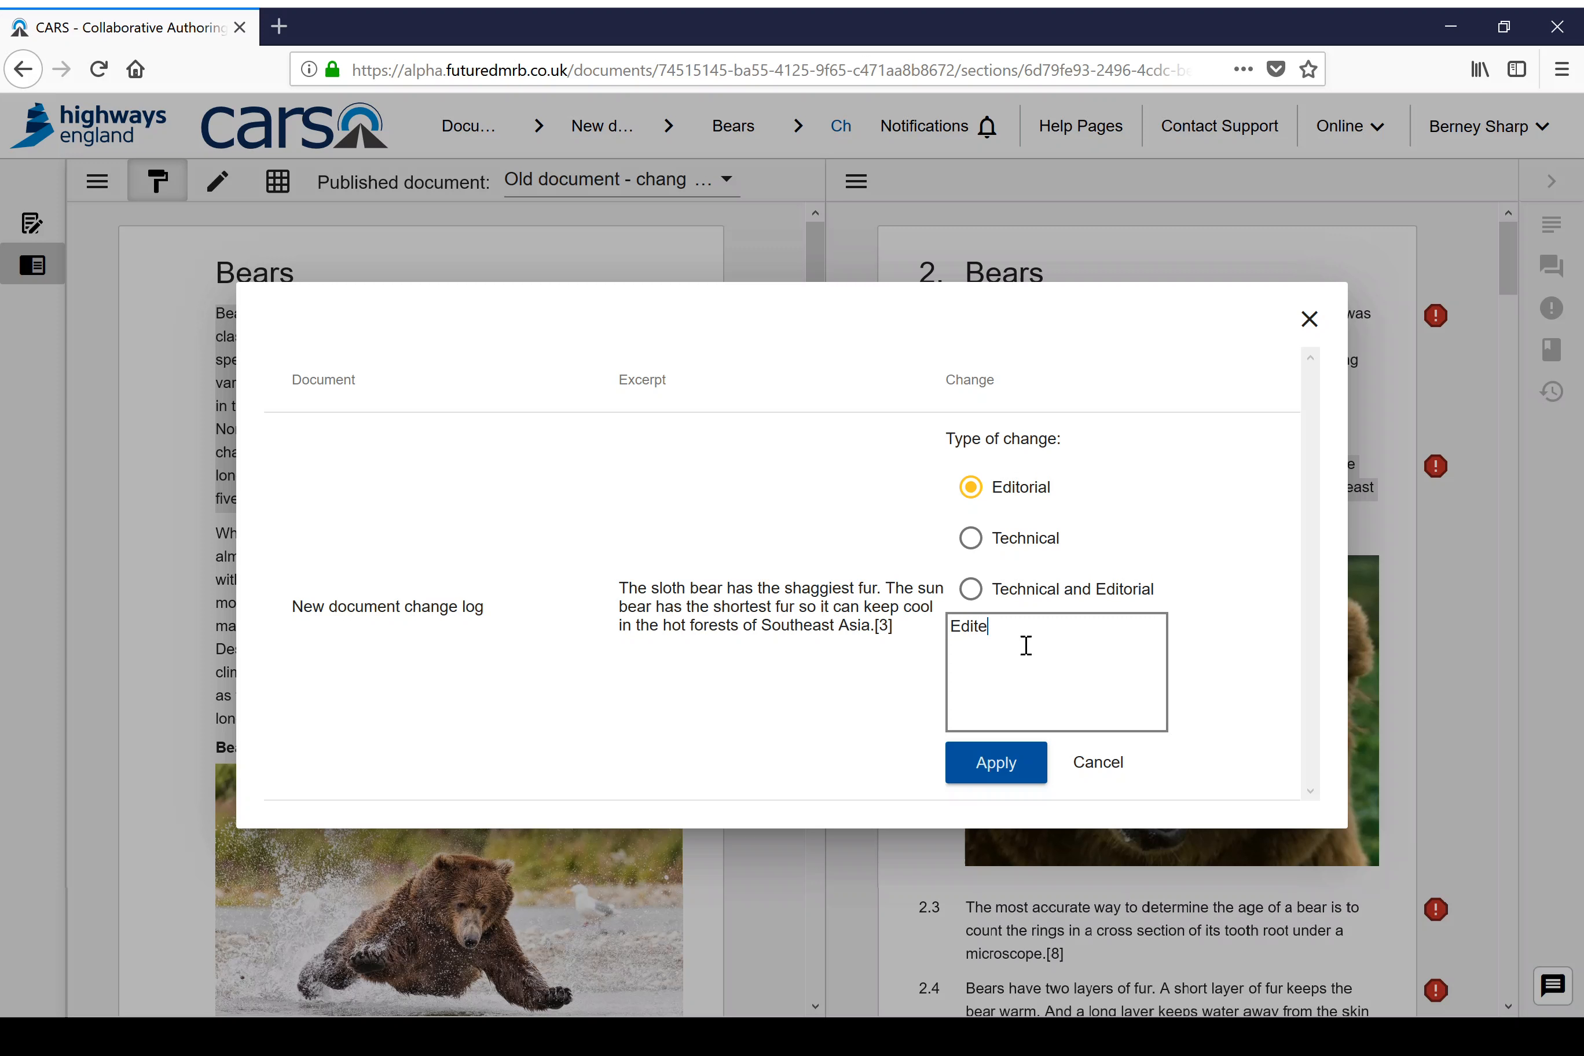
{"action": "type", "text": "d for clarity and MDD compliance"}
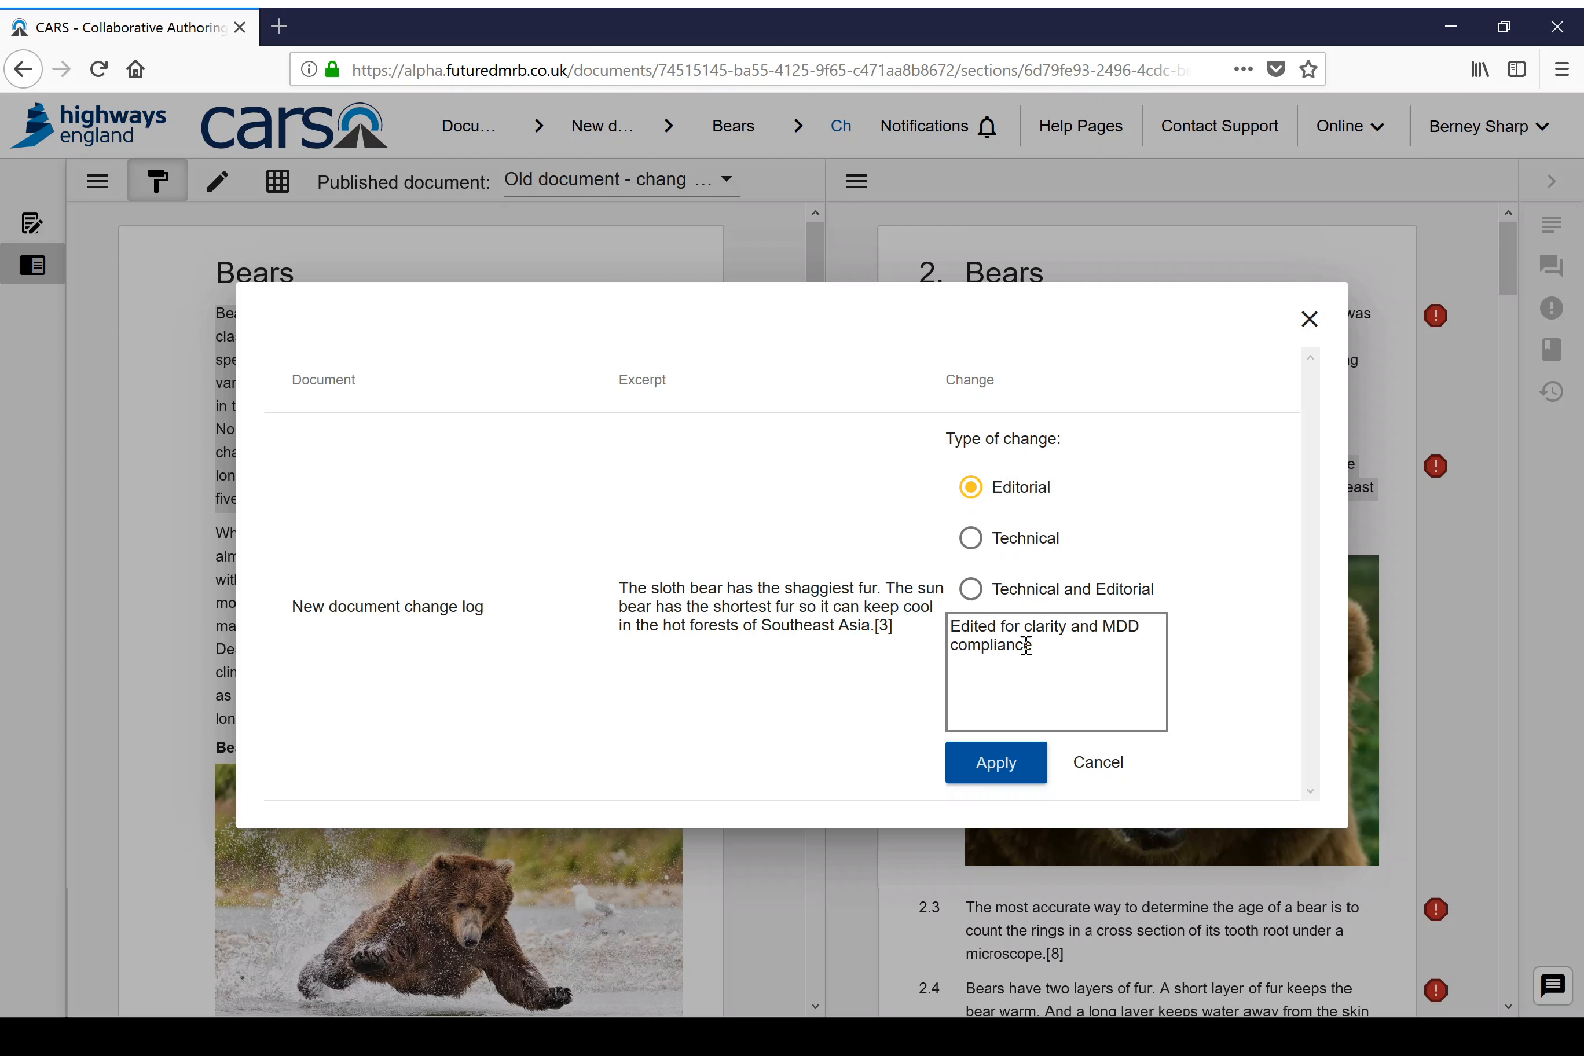
{"action": "left_click", "coordinate": [975, 761]}
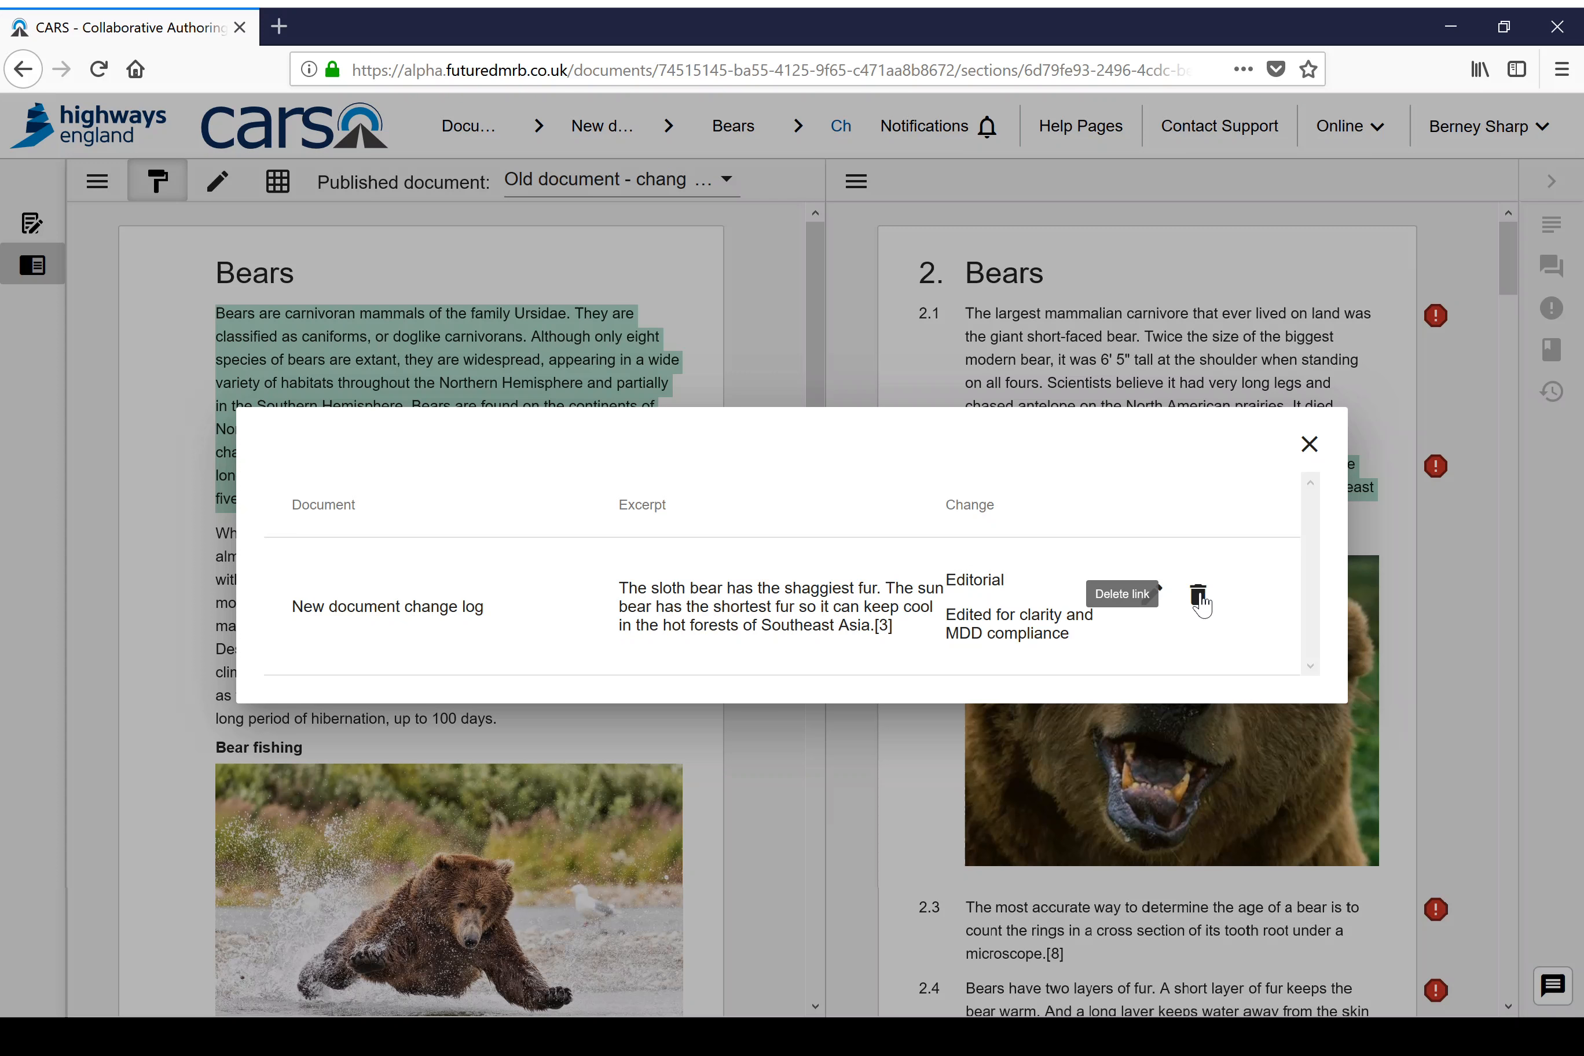
{"action": "left_click", "coordinate": [1315, 446]}
Step: Link the old document's sentence on polar bears, pandas and omnivorous species to the clause 2.3 text in the new document
{"action": "mouse_move", "coordinate": [540, 359]}
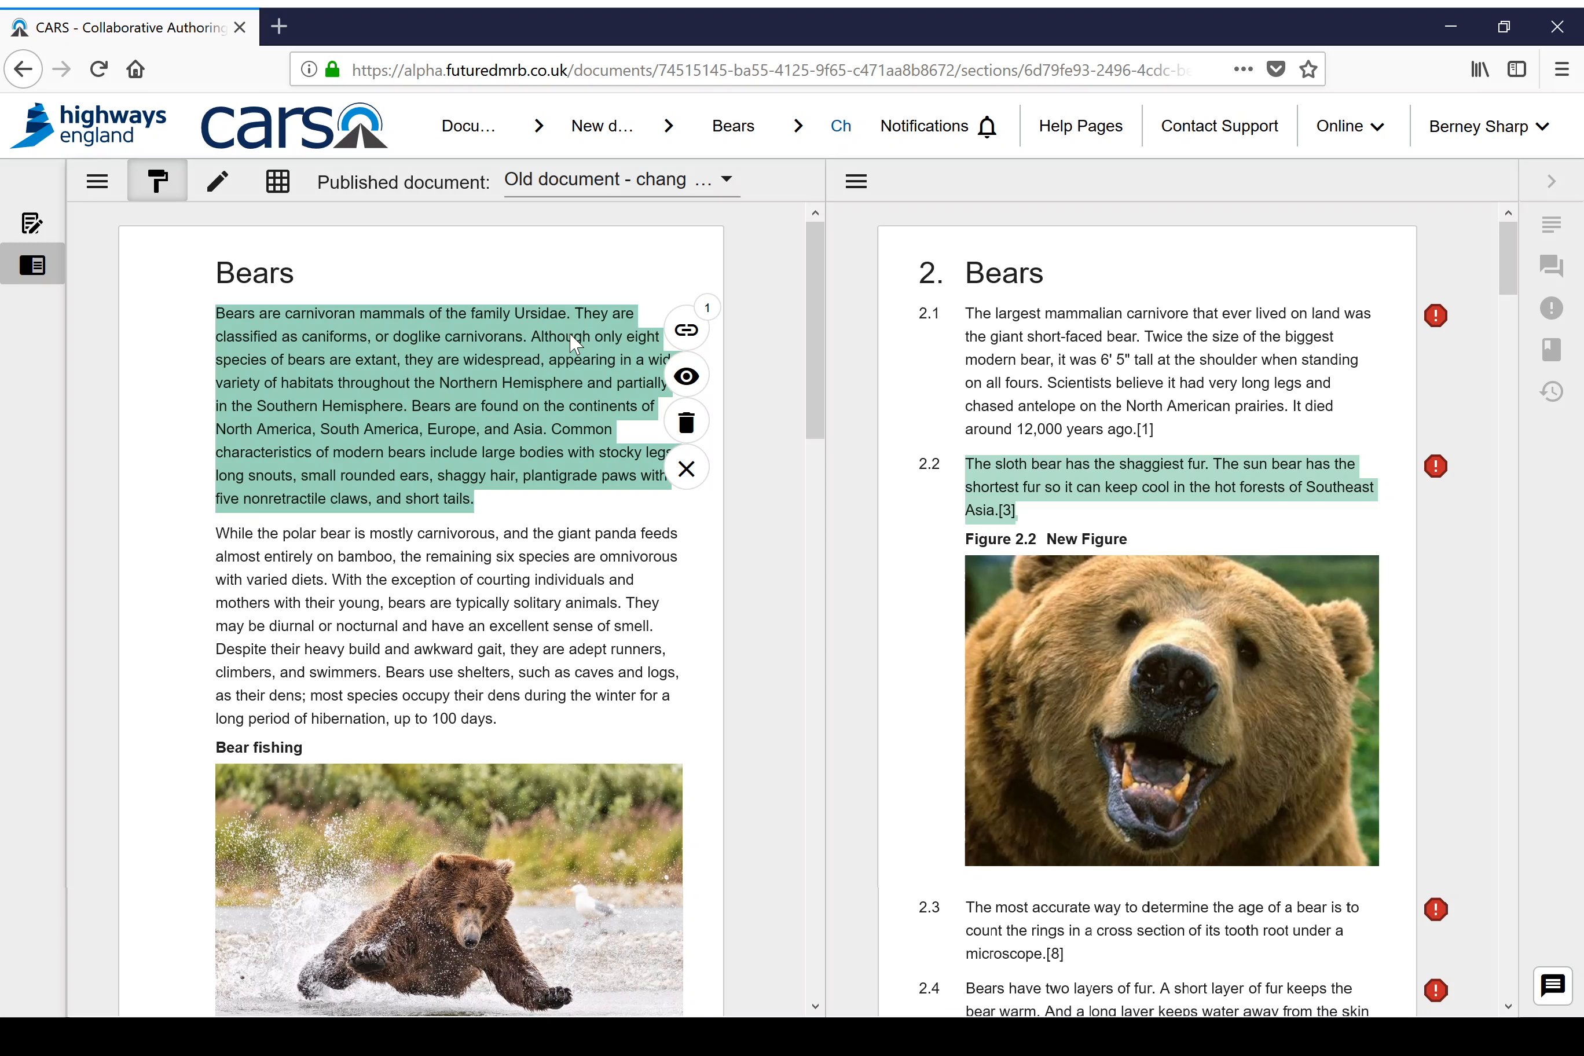
{"action": "mouse_move", "coordinate": [1014, 475]}
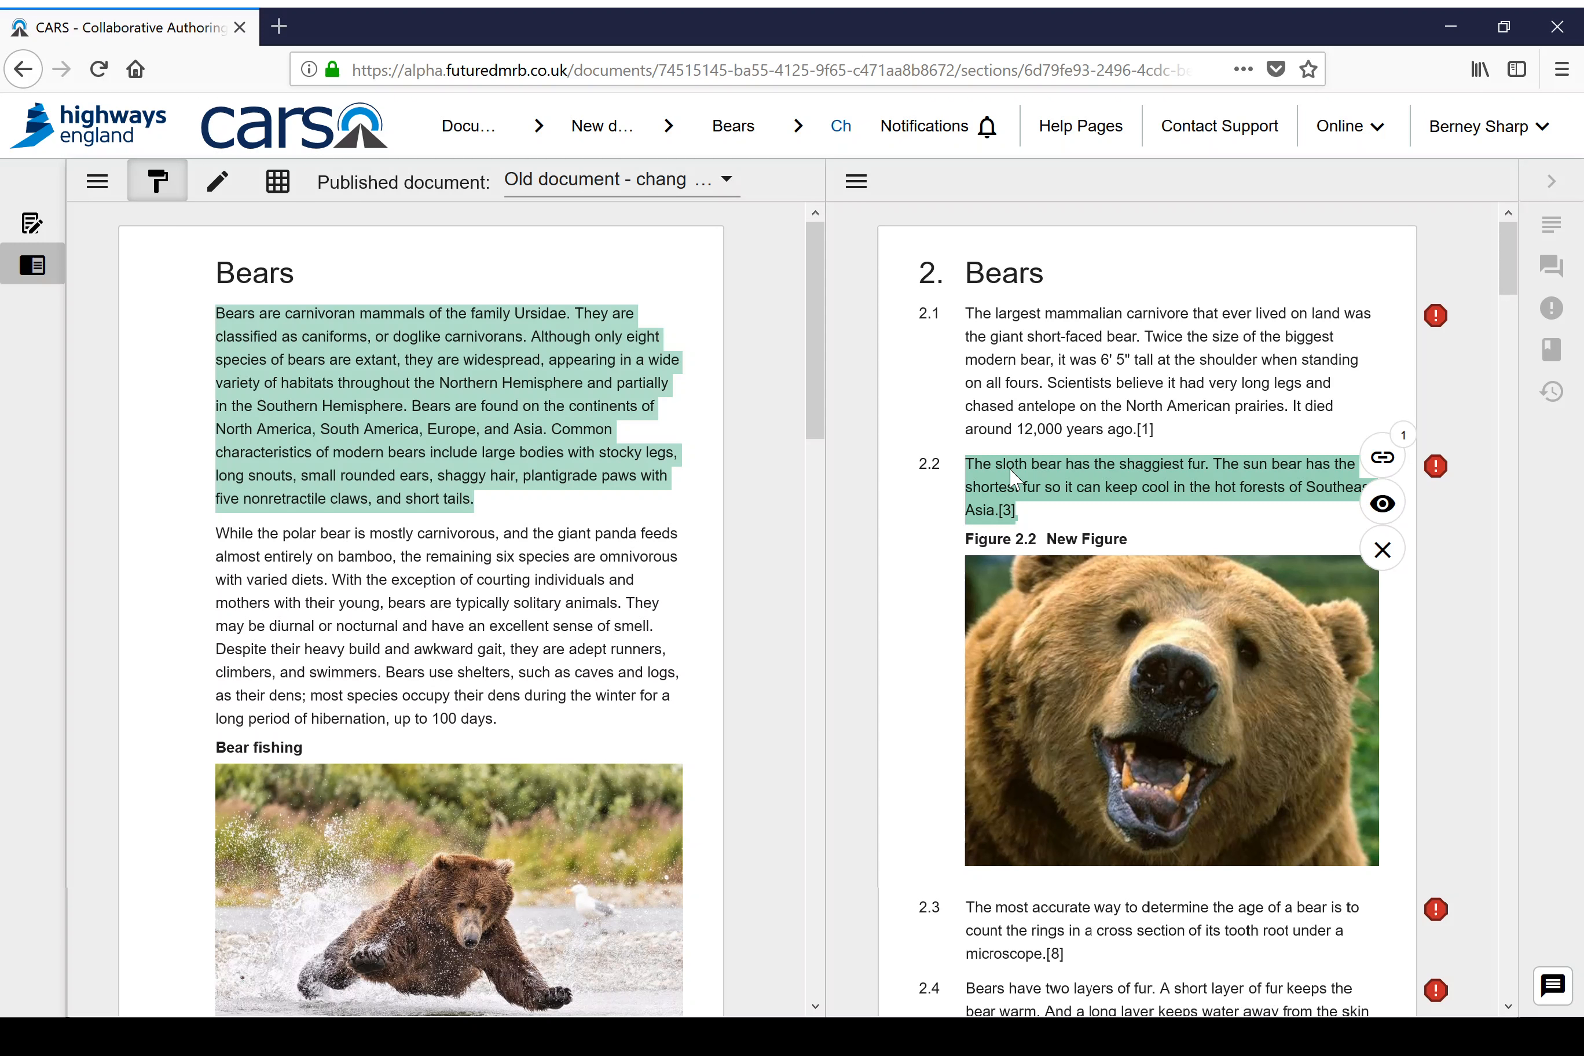
{"action": "mouse_move", "coordinate": [590, 359]}
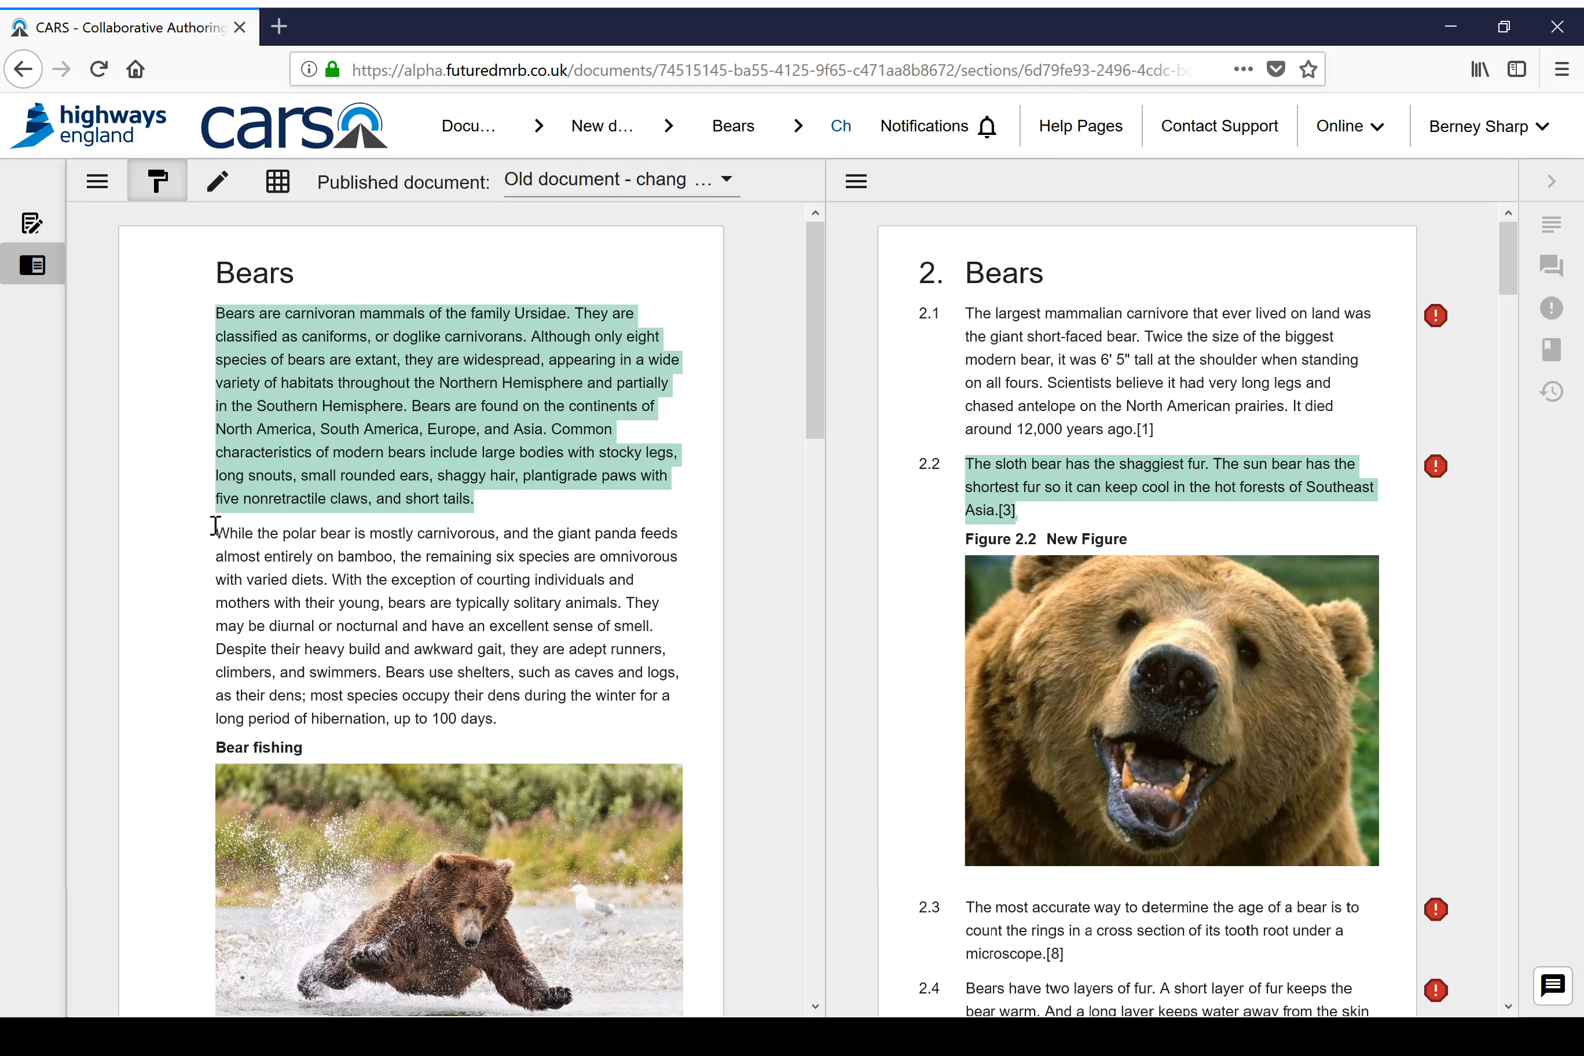
{"action": "left_click_drag", "start_coordinate": [215, 526], "coordinate": [327, 579]}
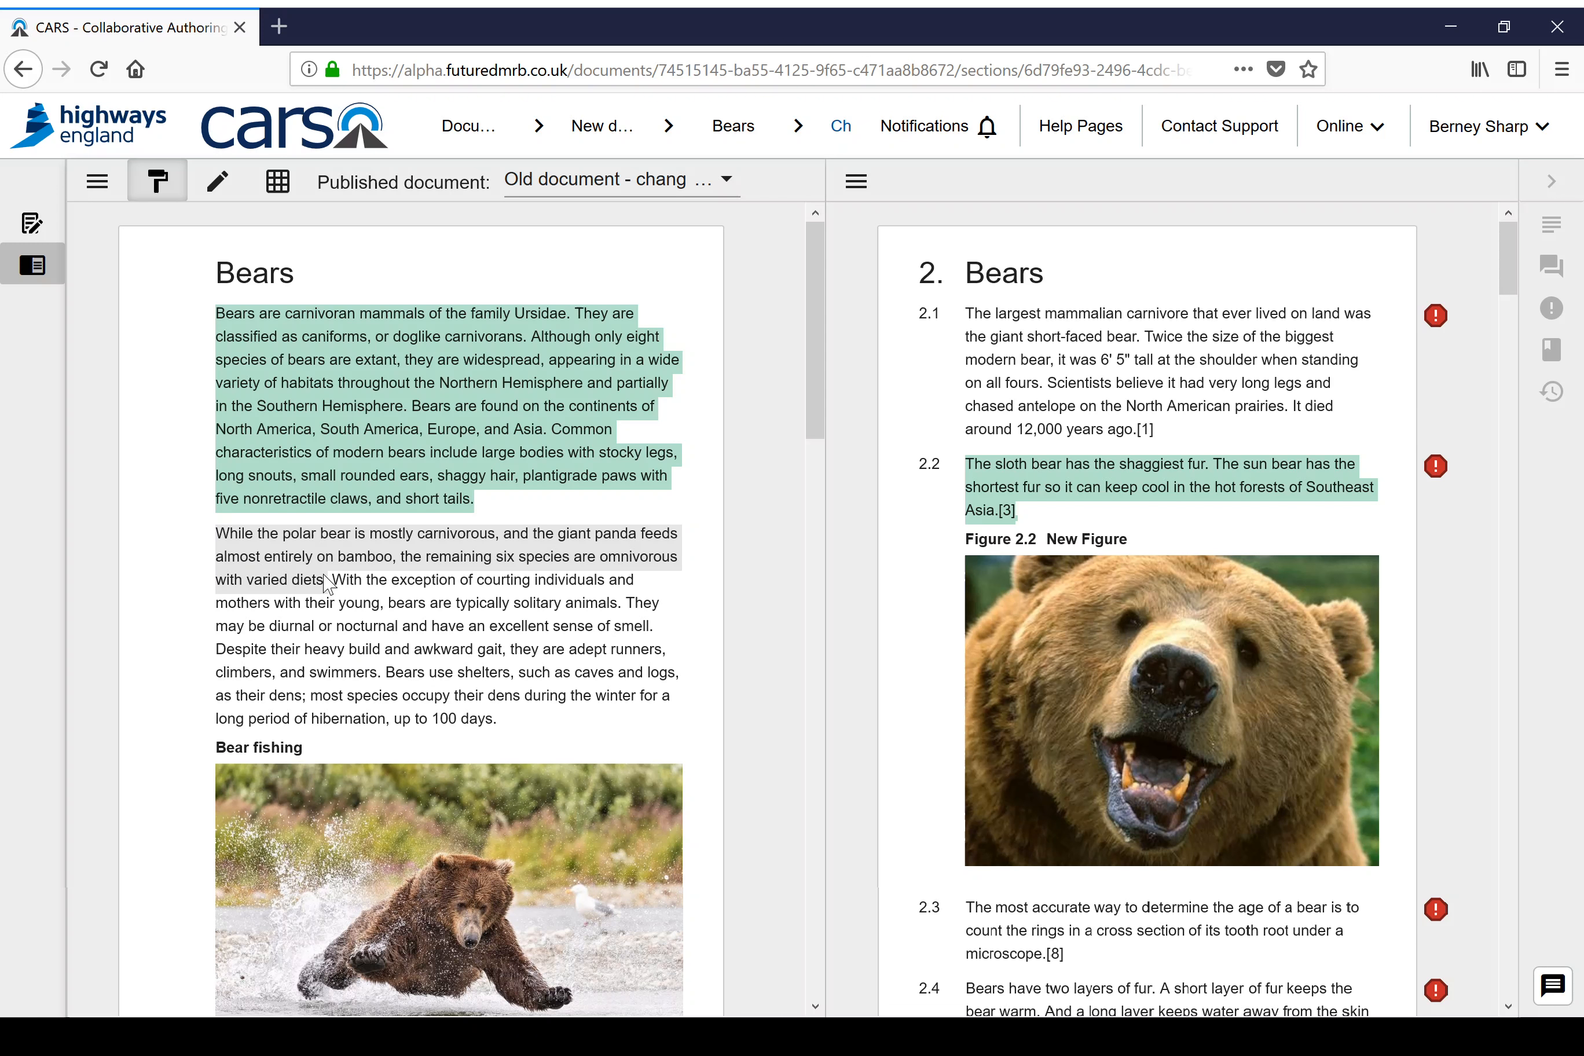
{"action": "mouse_move", "coordinate": [334, 579]}
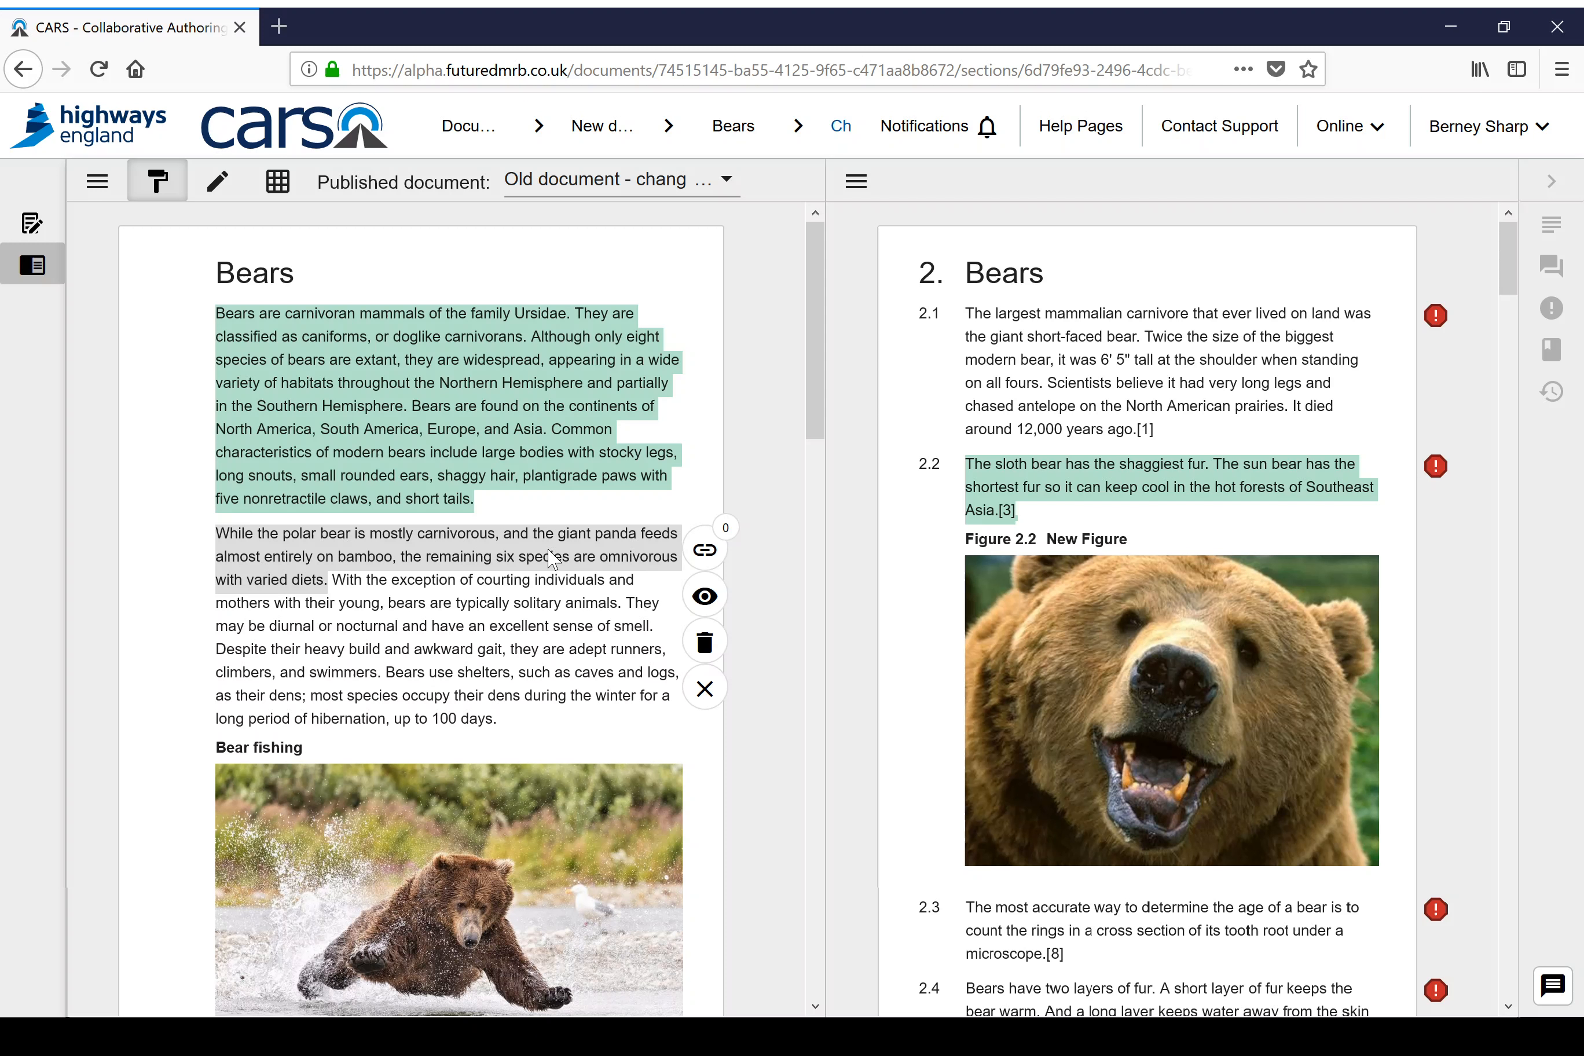
{"action": "left_click", "coordinate": [704, 550]}
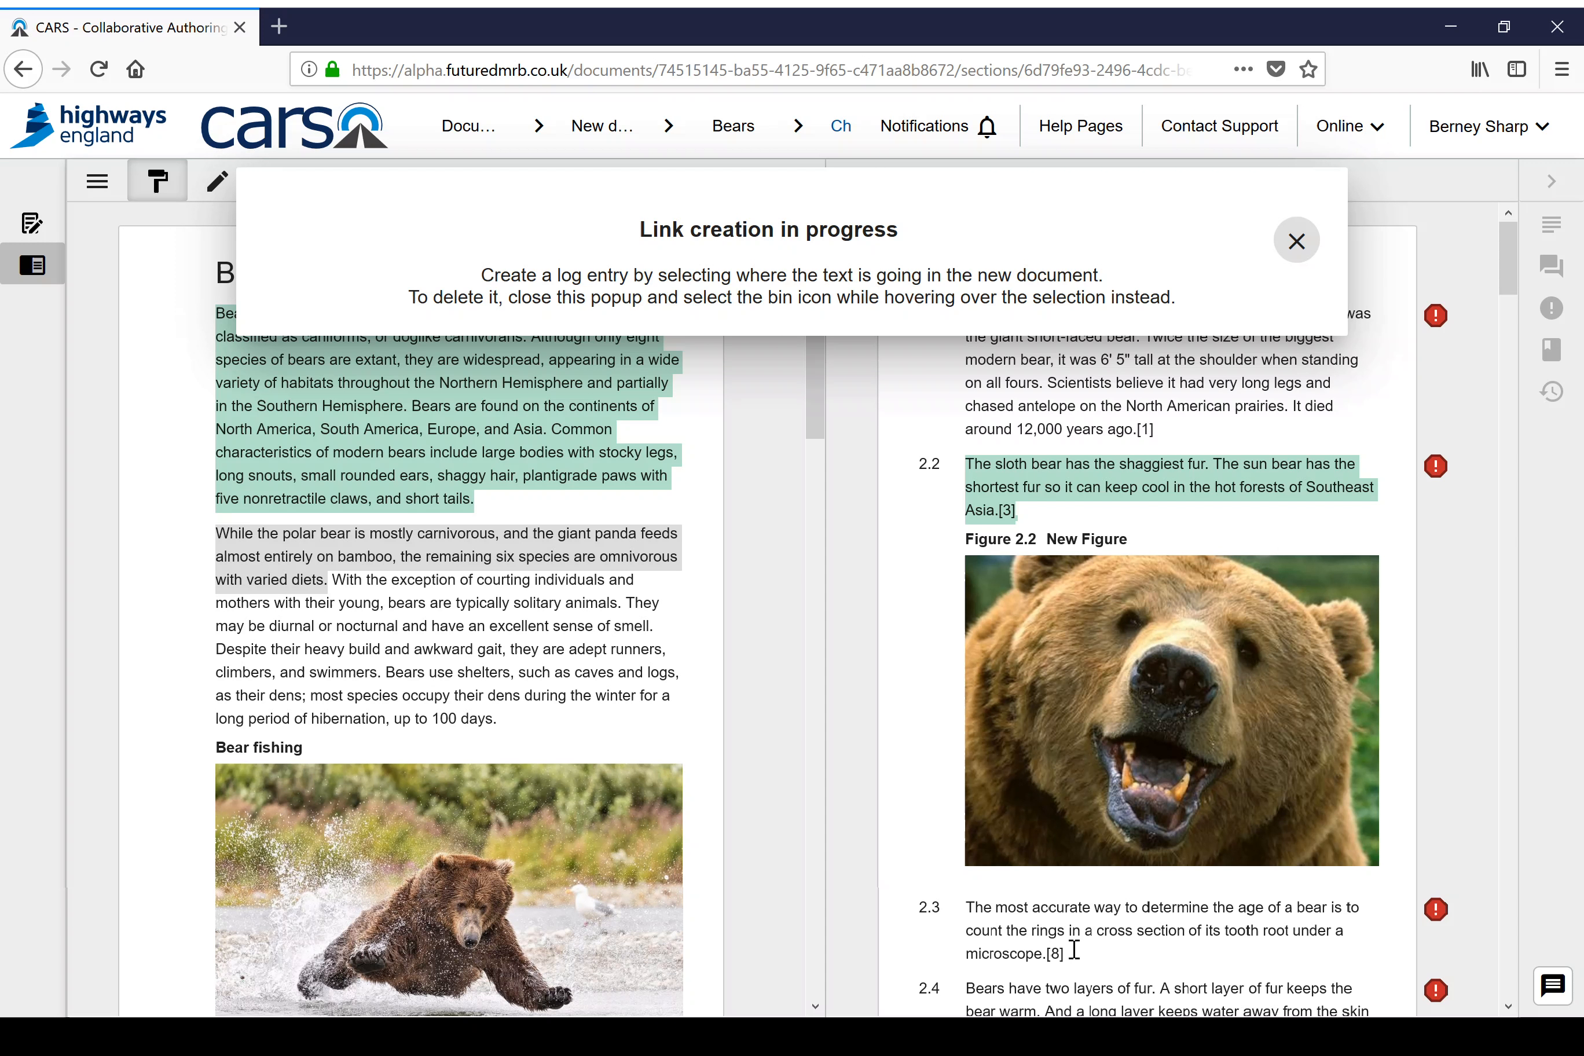
{"action": "left_click_drag", "start_coordinate": [1065, 941], "coordinate": [973, 912]}
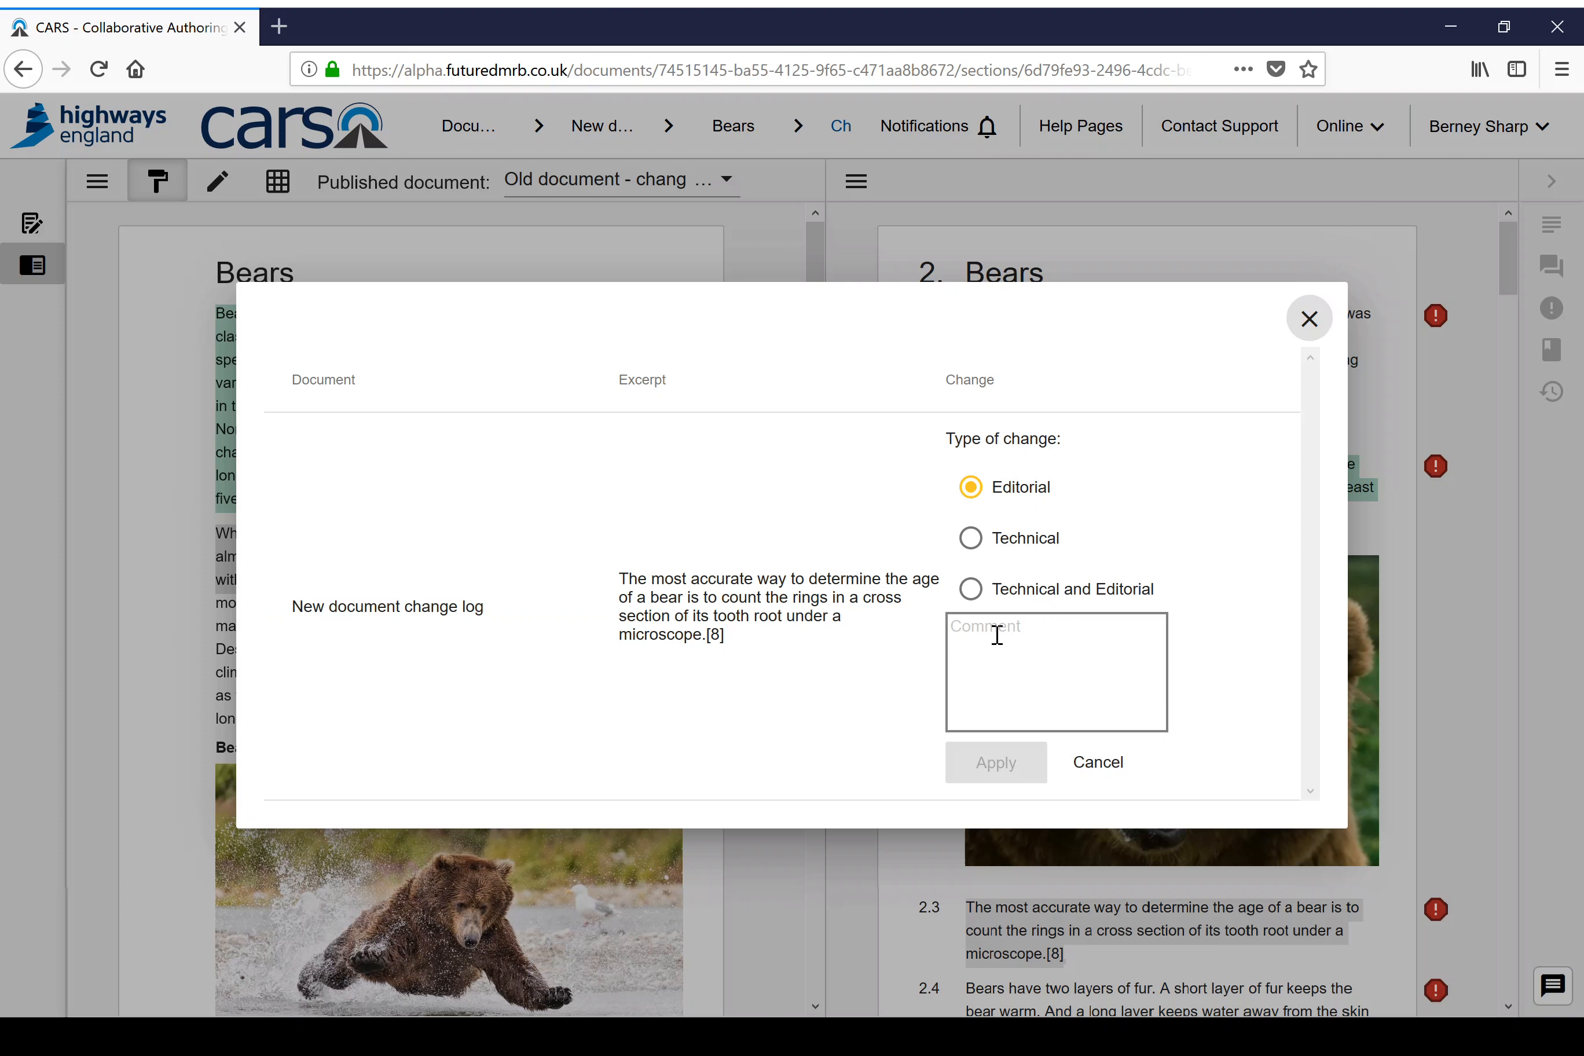
Step: Save the clause 2.3 link as an Editorial change with the comment "MDD compliance" and close the link details
{"action": "left_click", "coordinate": [983, 667]}
{"action": "type", "text": "M"}
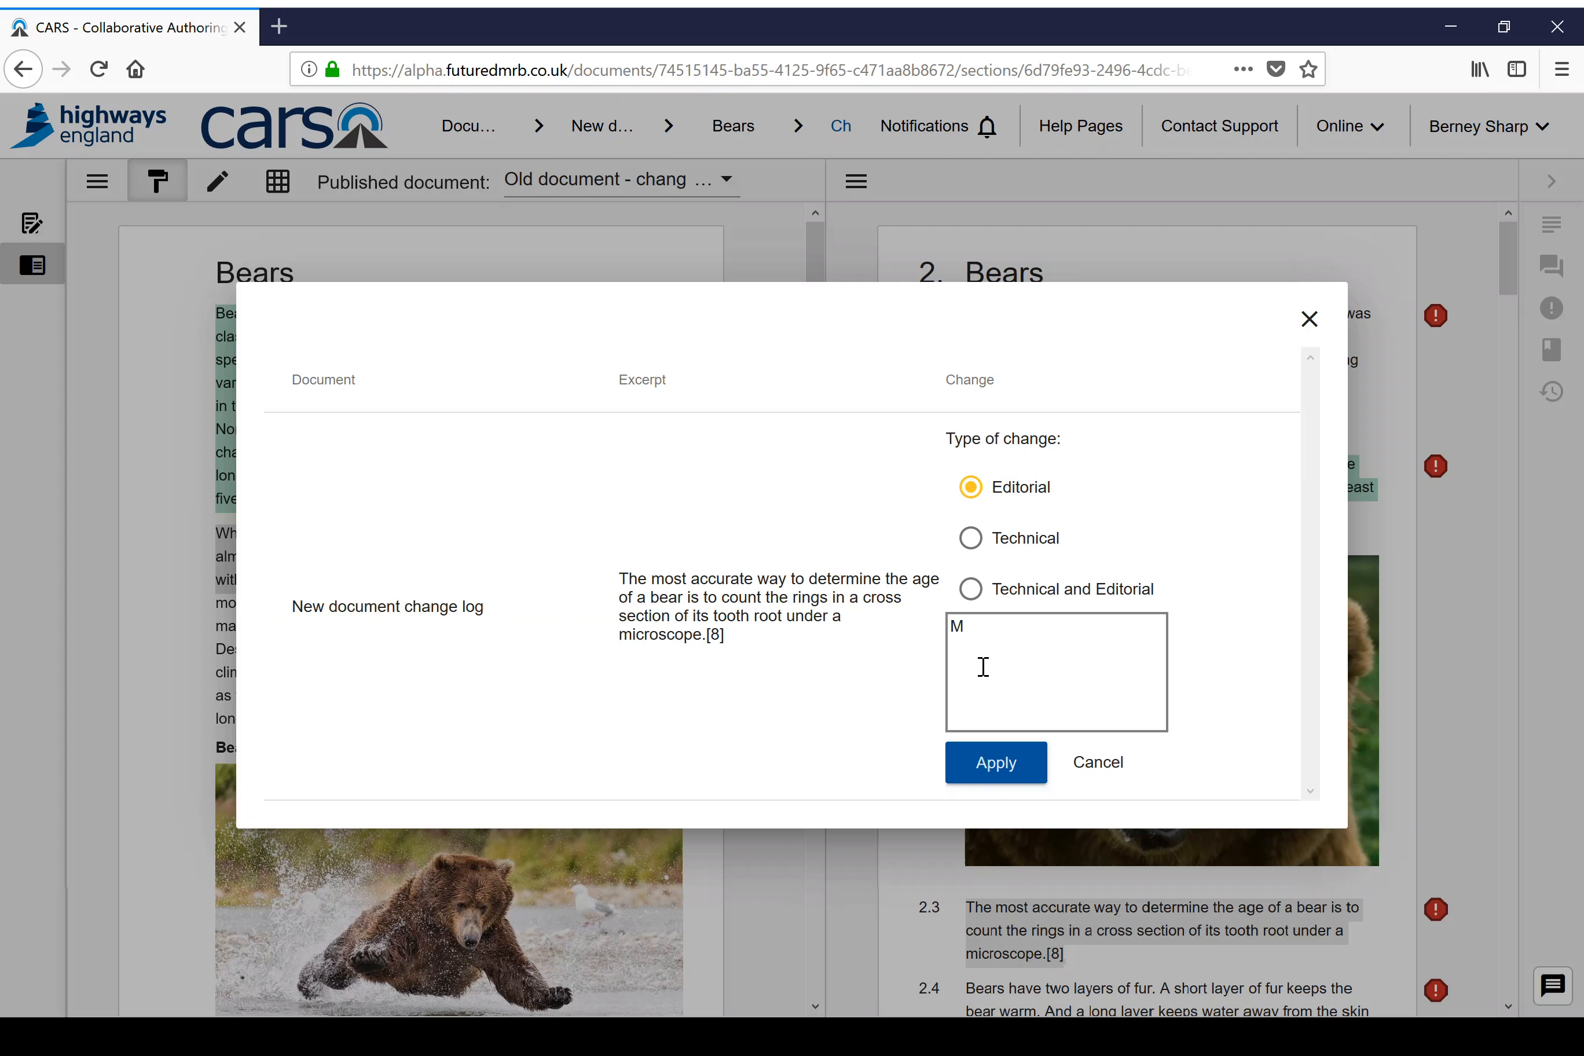
{"action": "type", "text": "DD compliance"}
{"action": "left_click", "coordinate": [979, 759]}
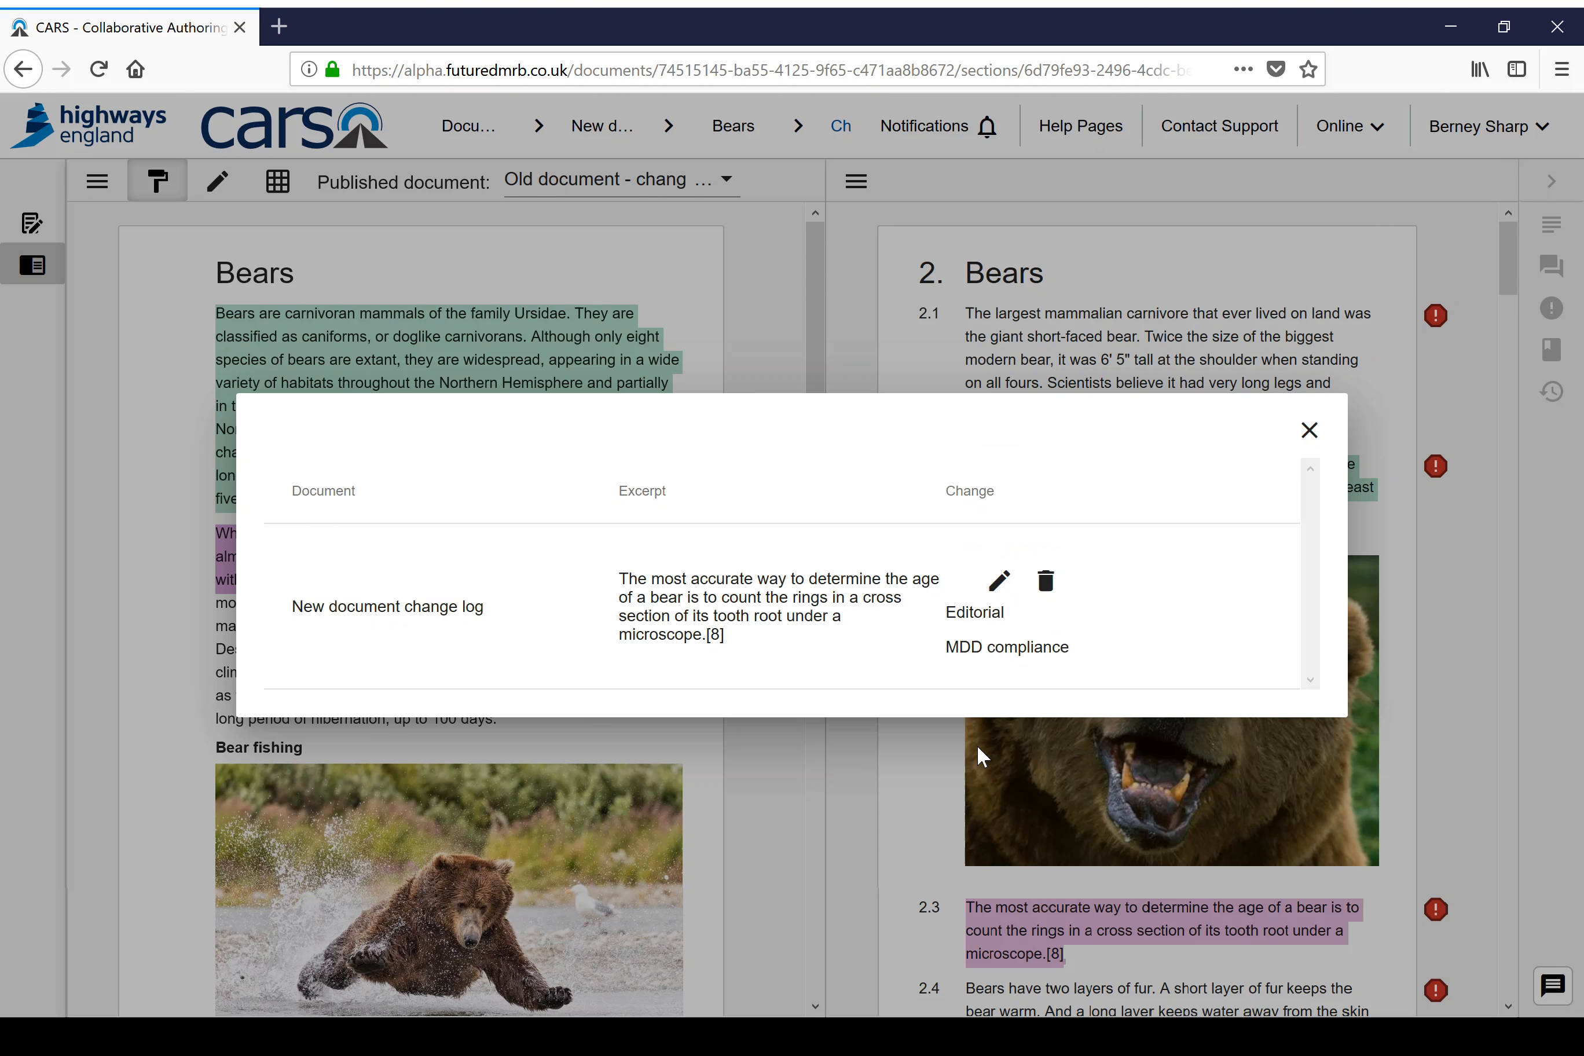
{"action": "left_click", "coordinate": [1310, 430]}
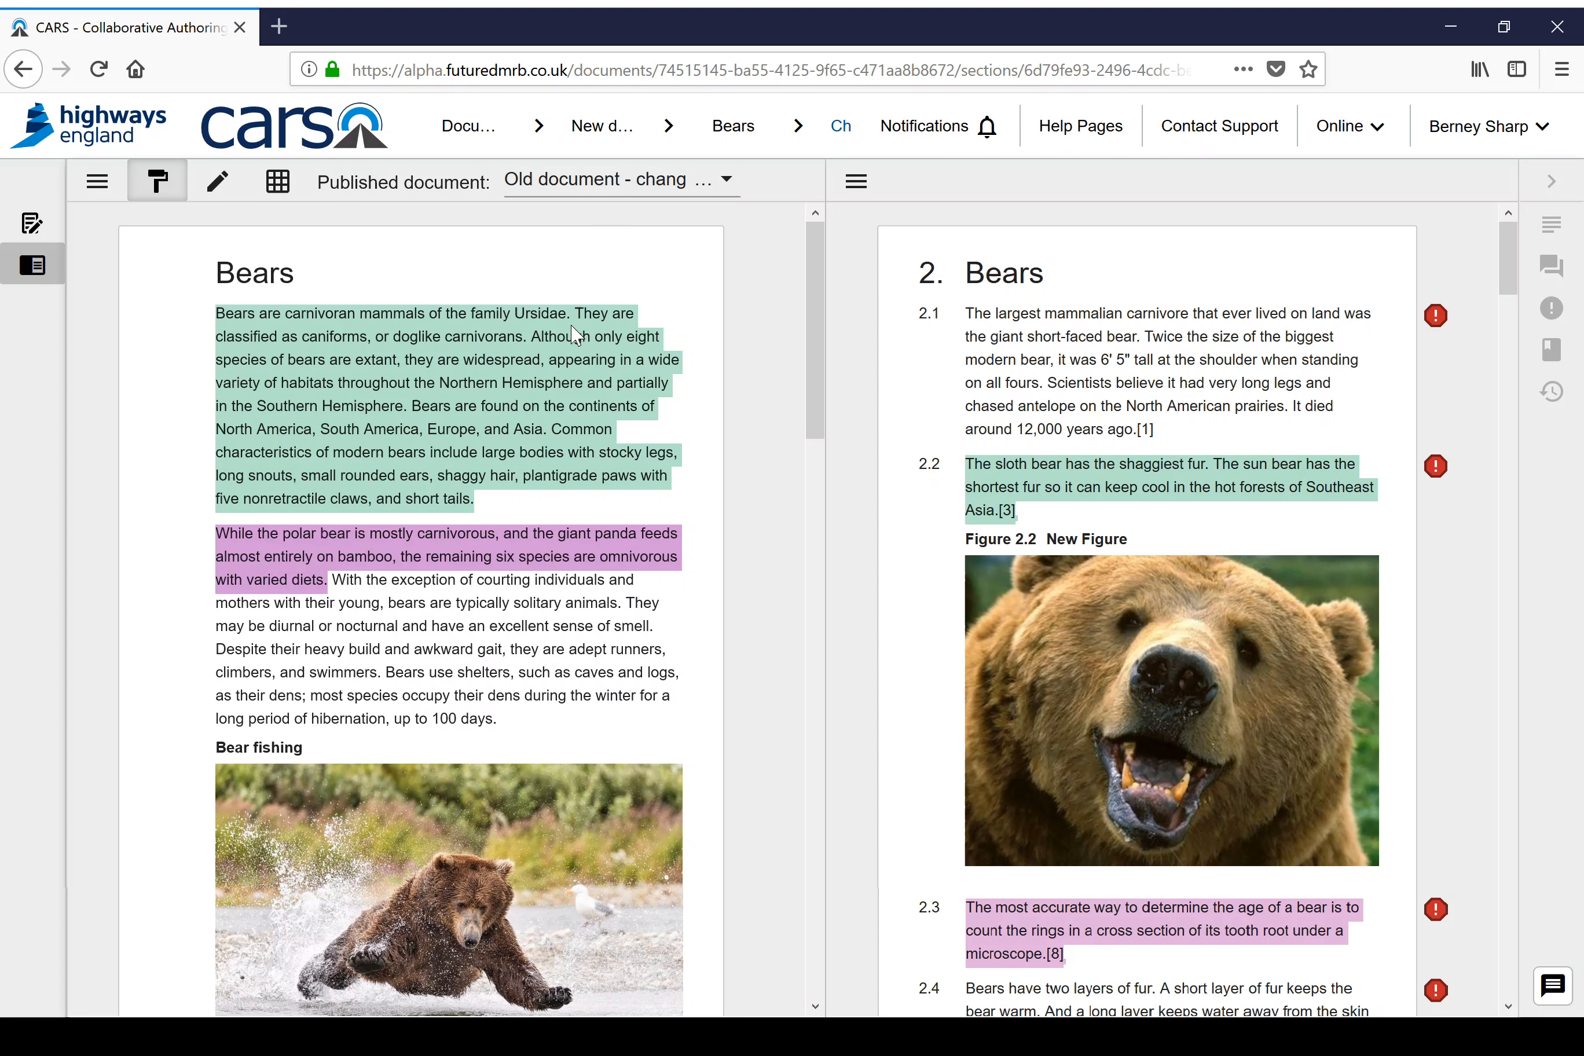
Step: Add another link from the old document's first Bears paragraph to the clause 2.4 text about two layers of fur
{"action": "left_click", "coordinate": [427, 344]}
{"action": "scroll", "coordinate": [1503, 258], "scroll_direction": "down", "scroll_amount": 2}
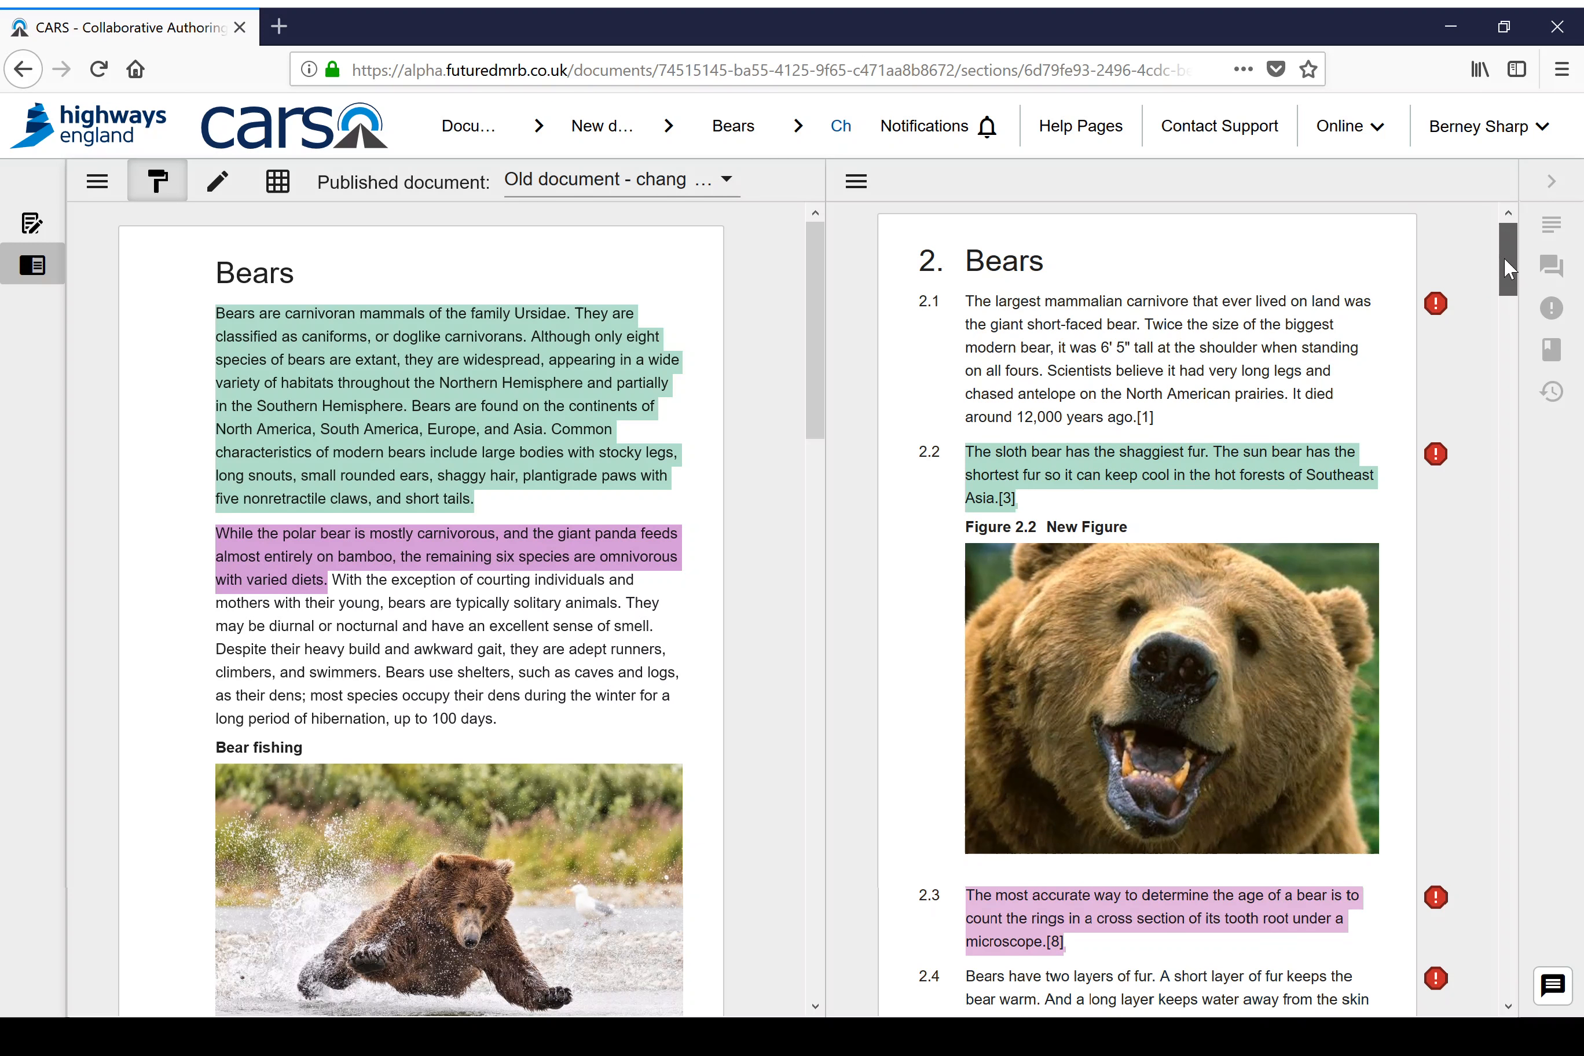
{"action": "left_click_drag", "start_coordinate": [1499, 271], "coordinate": [1497, 283]}
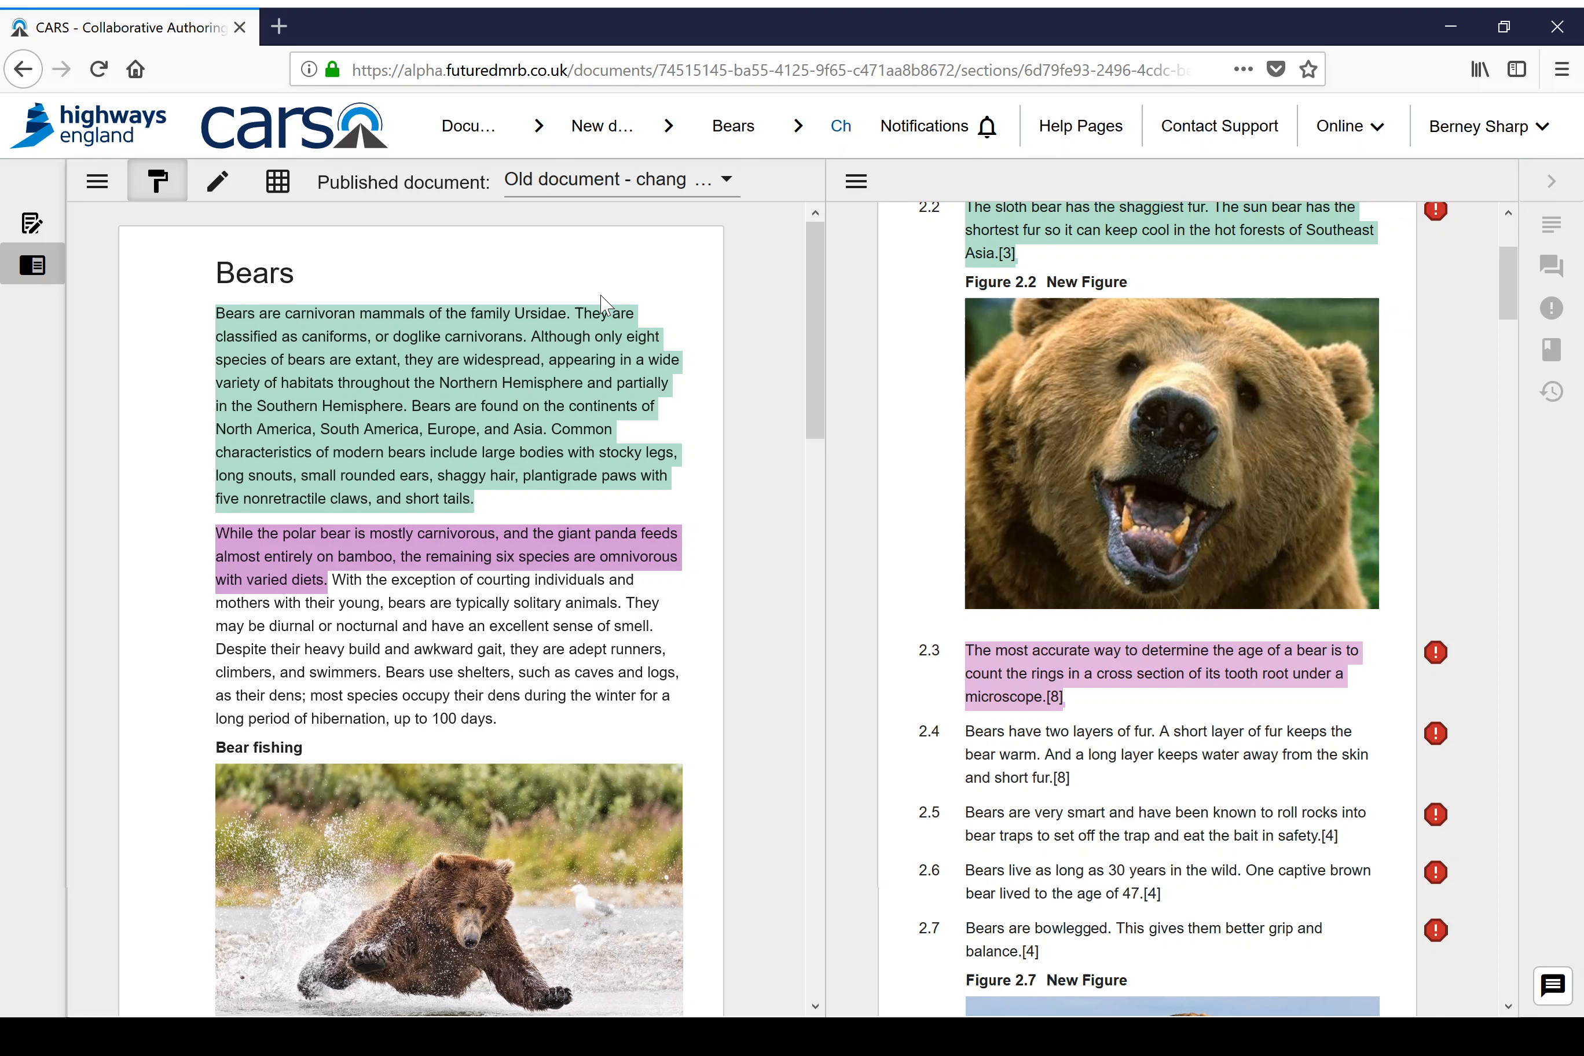
{"action": "left_click", "coordinate": [565, 335]}
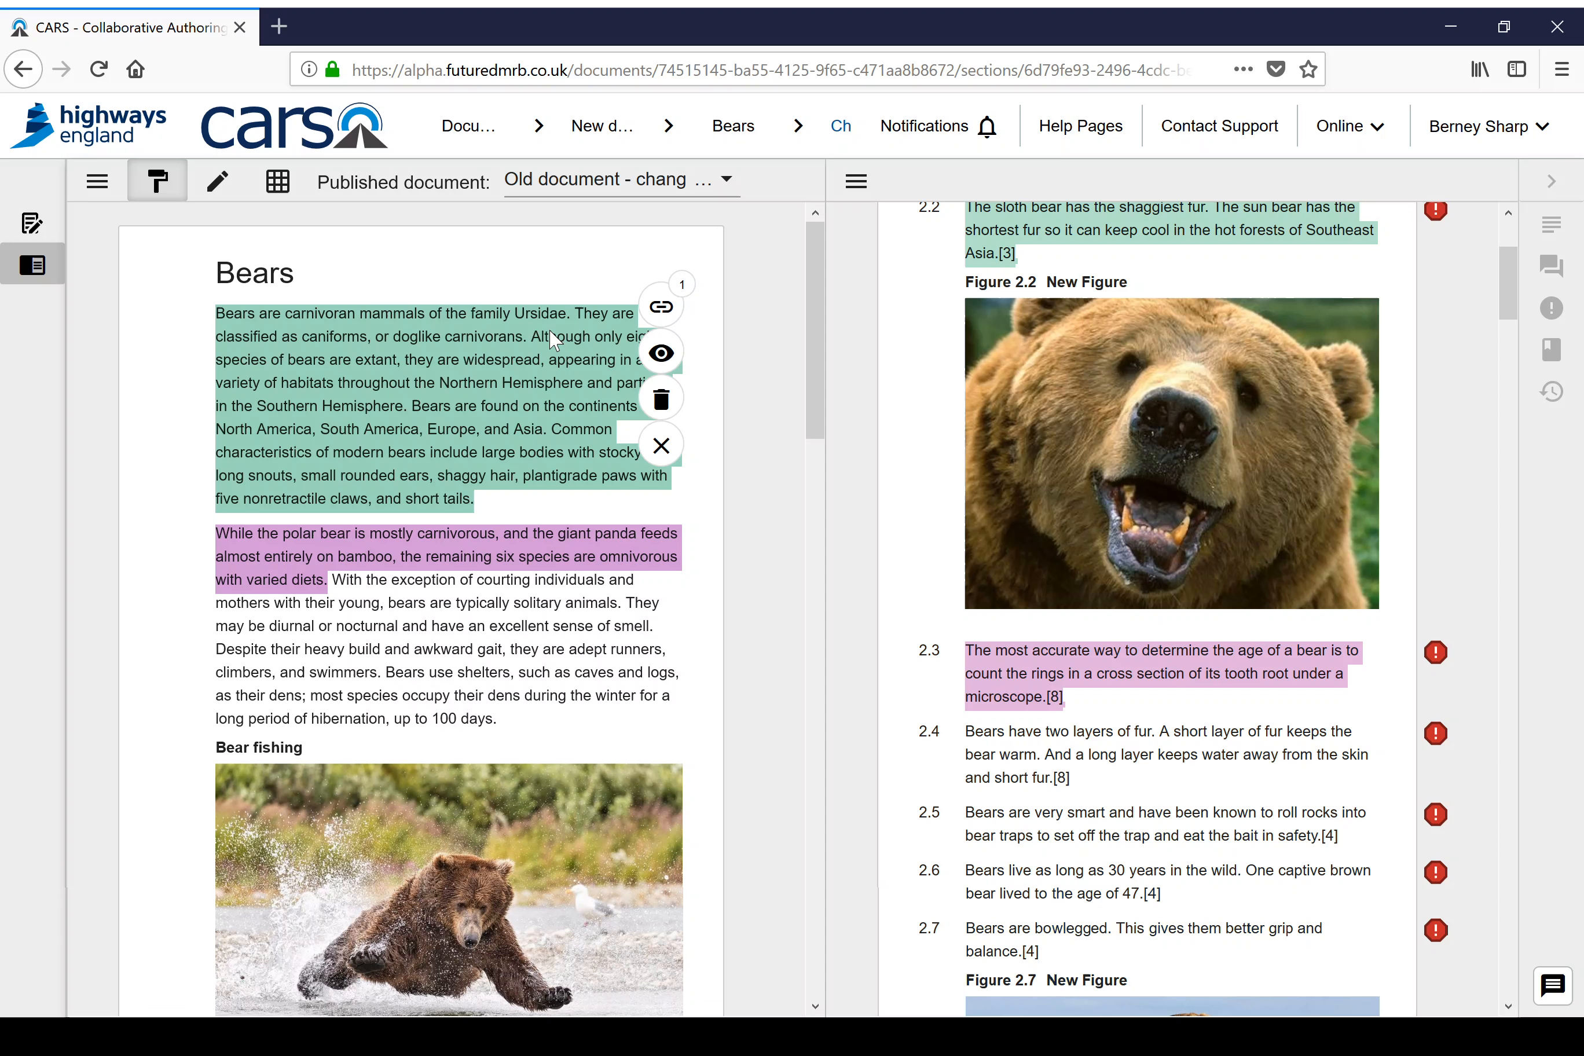
{"action": "left_click", "coordinate": [661, 315]}
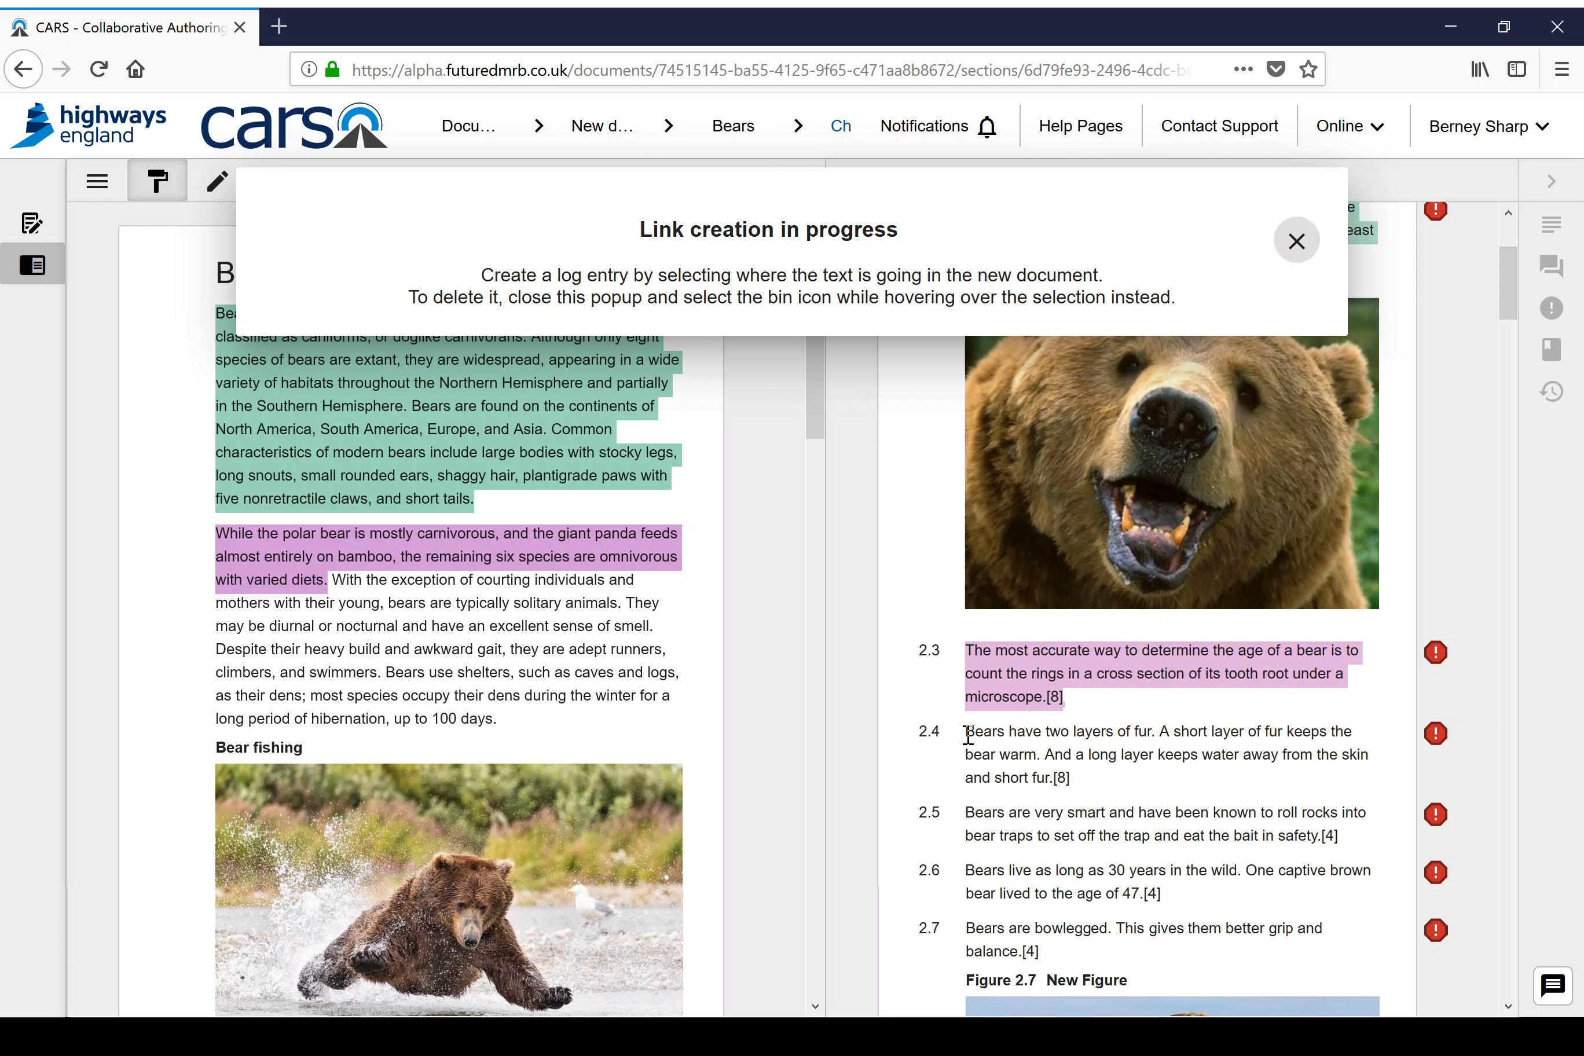
{"action": "left_click_drag", "start_coordinate": [967, 733], "coordinate": [1095, 777]}
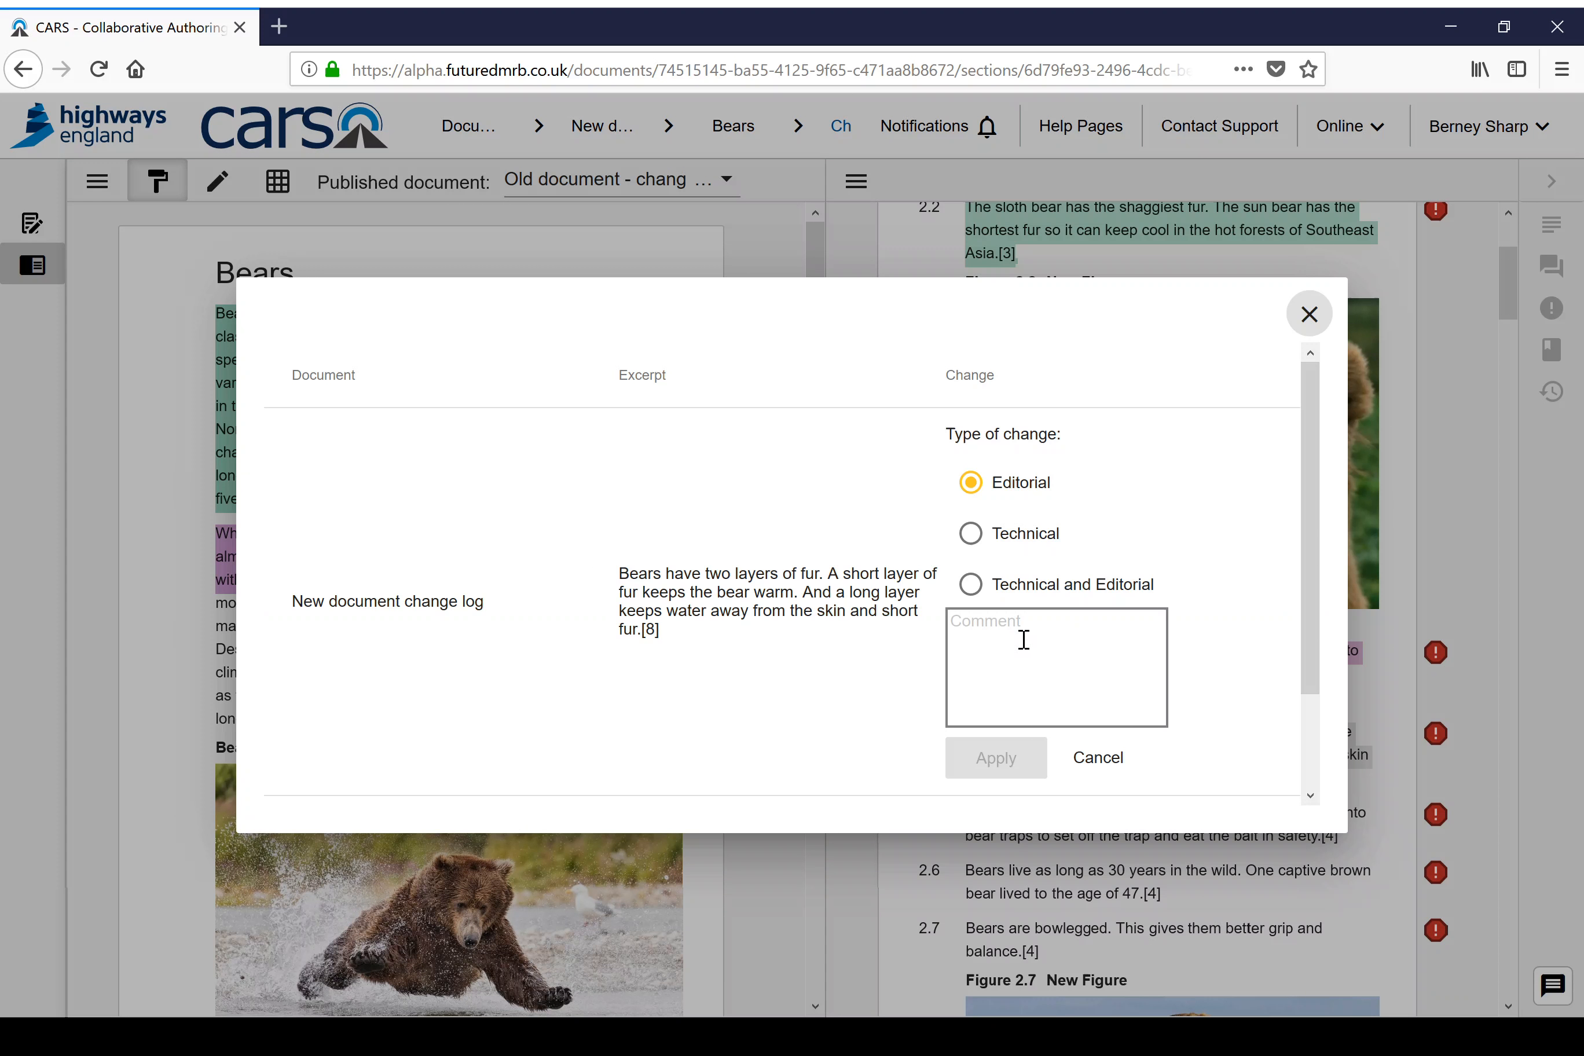
Step: Save the clause 2.4 link as an Editorial change with the comment "MDD compliance" and close the link details
{"action": "type", "text": "MDD"}
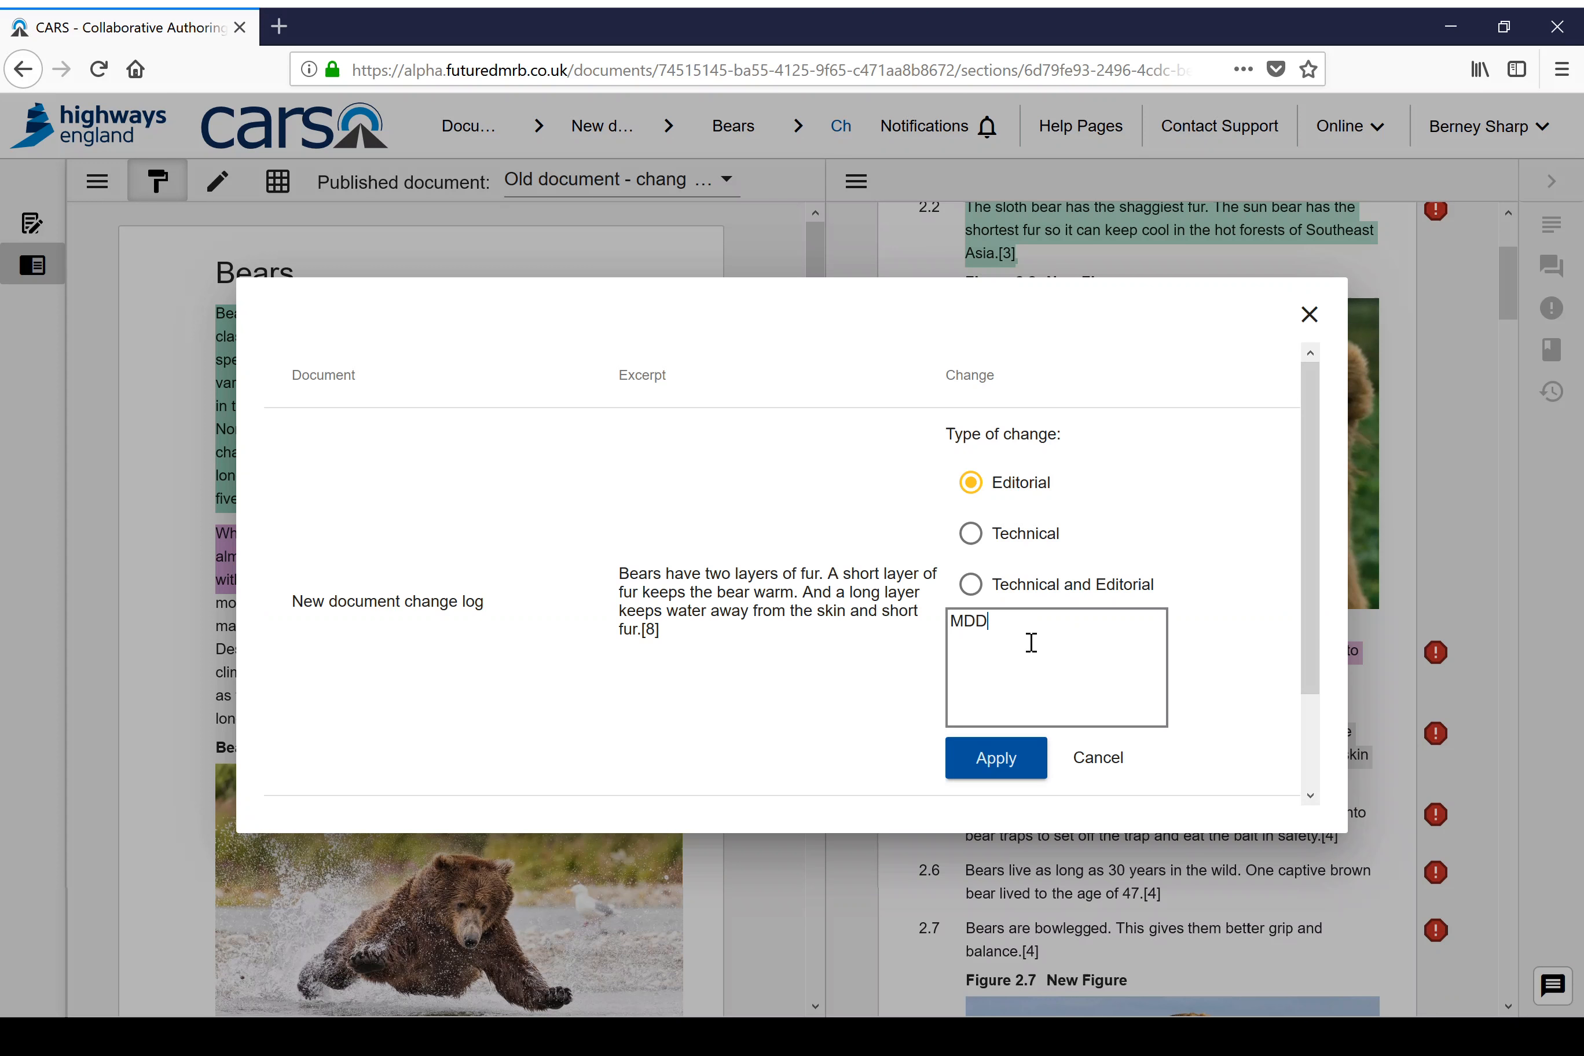
{"action": "type", "text": " re"}
{"action": "key", "text": "BackSpace"}
{"action": "key", "text": "BackSpace"}
{"action": "type", "text": "comp"}
{"action": "left_click", "coordinate": [1002, 759]}
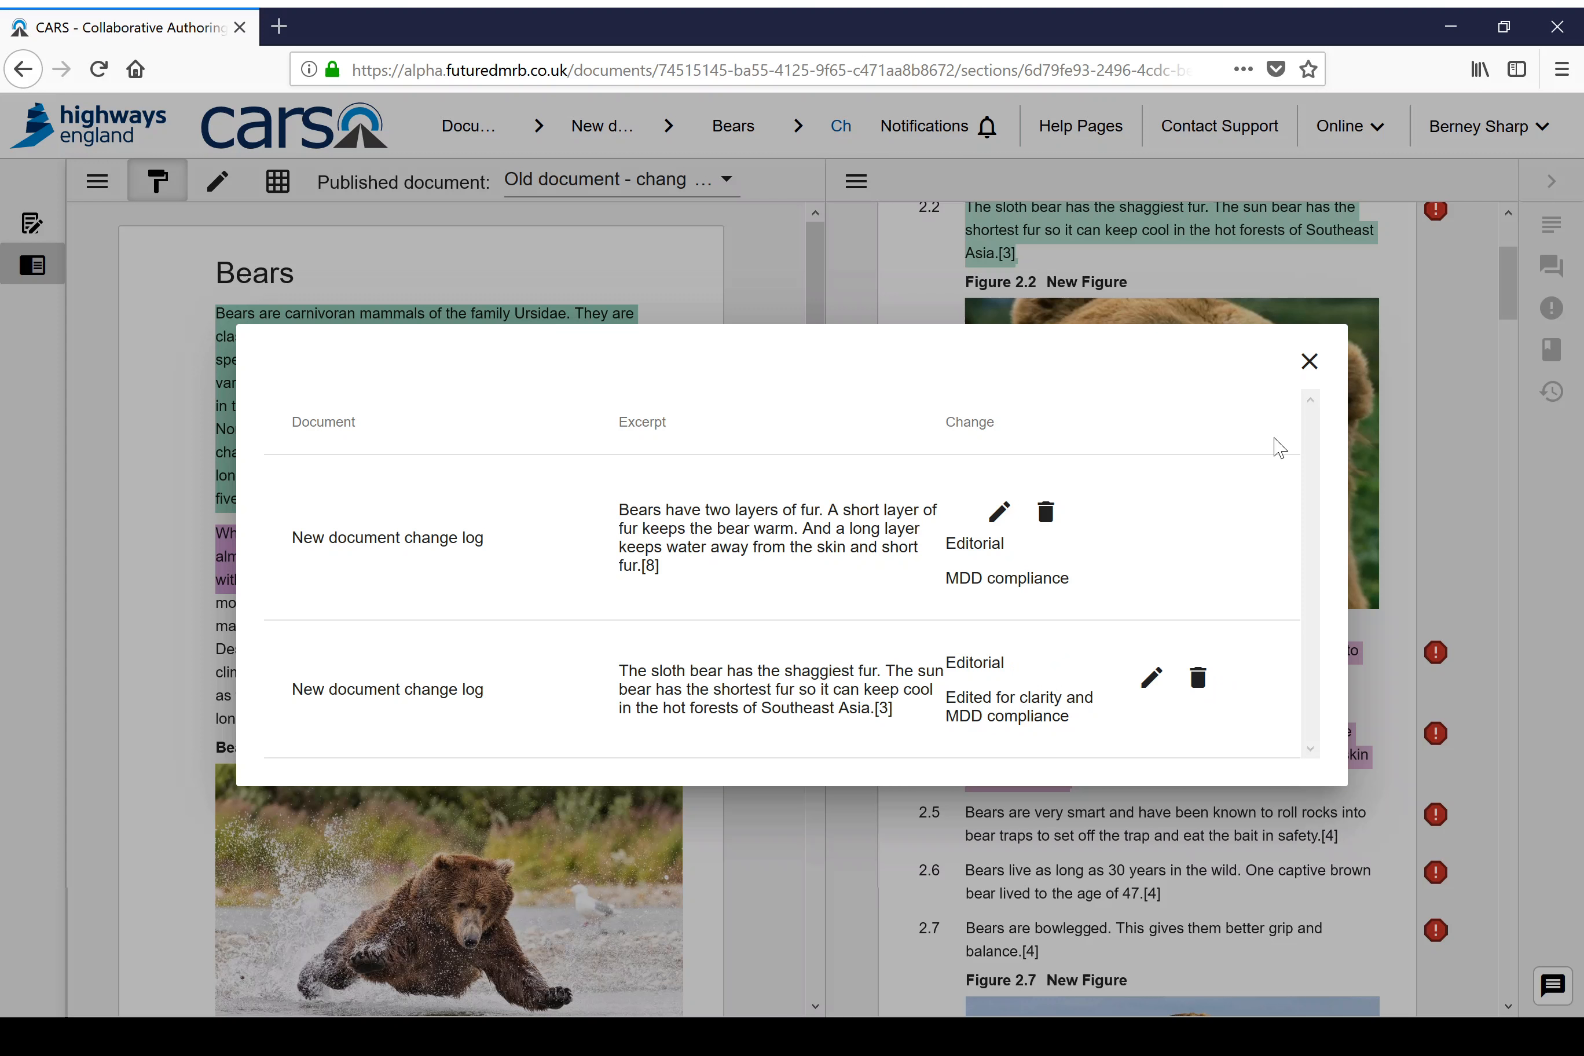
{"action": "left_click", "coordinate": [1309, 361]}
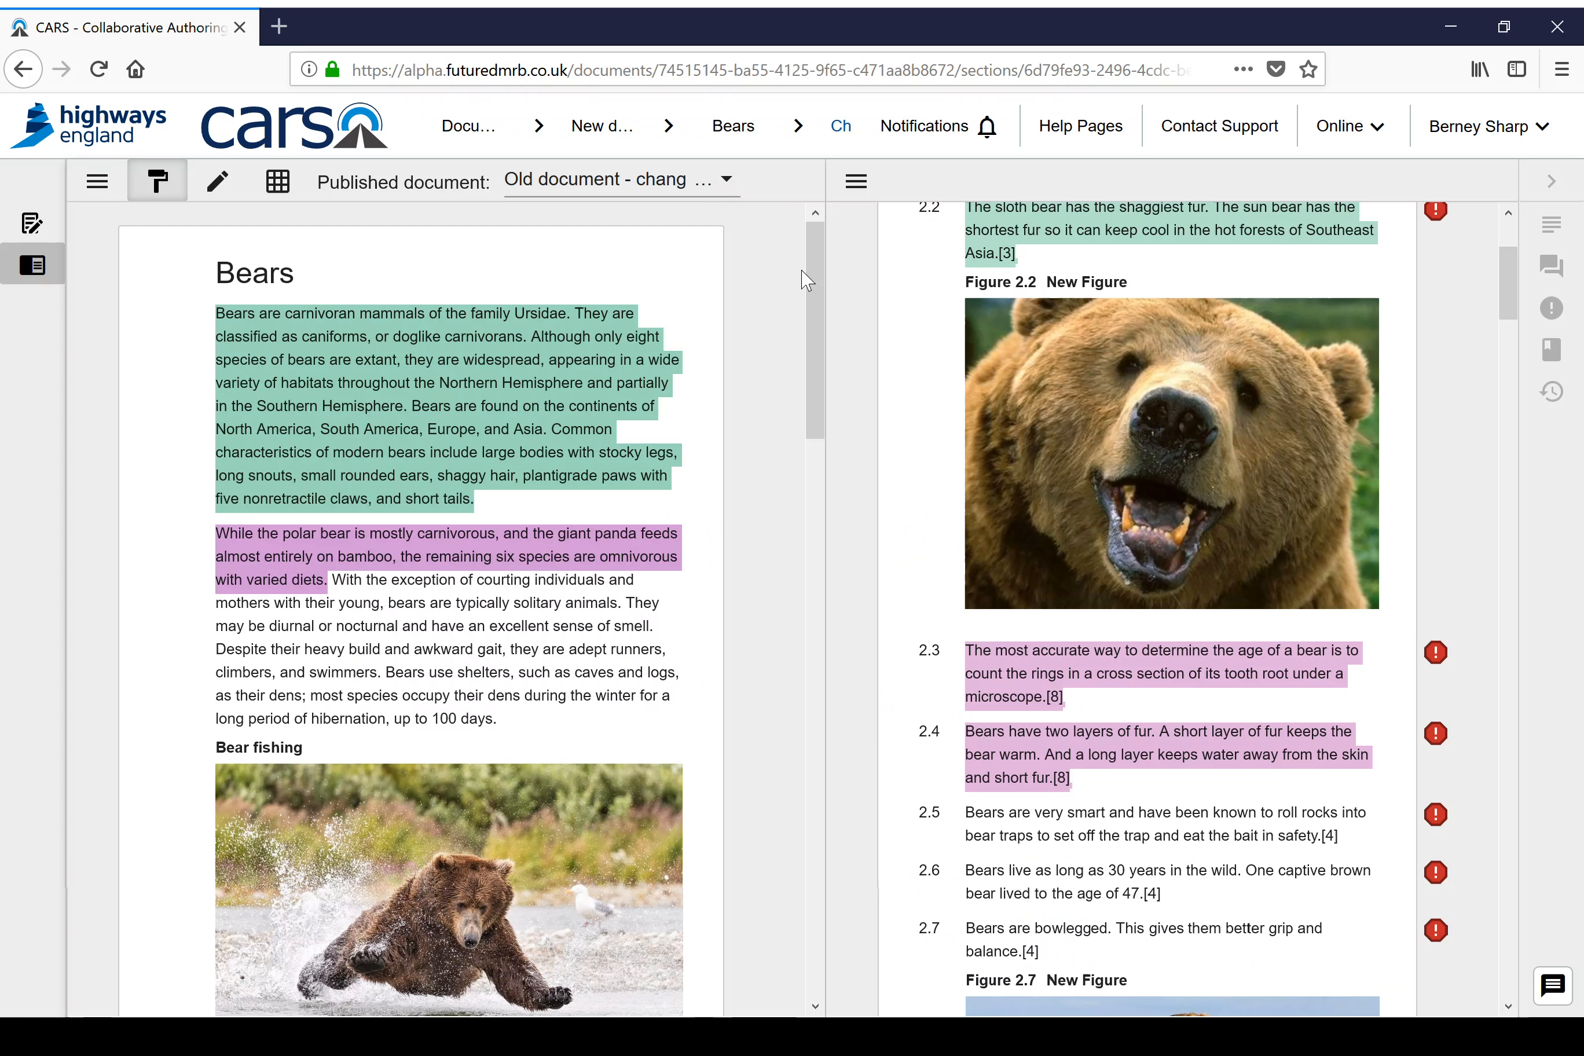
Step: Change the first Bears paragraph's sloth bear link to Technical with the comment "Edited for clarity and MDD compliance add text"
{"action": "left_click", "coordinate": [627, 321]}
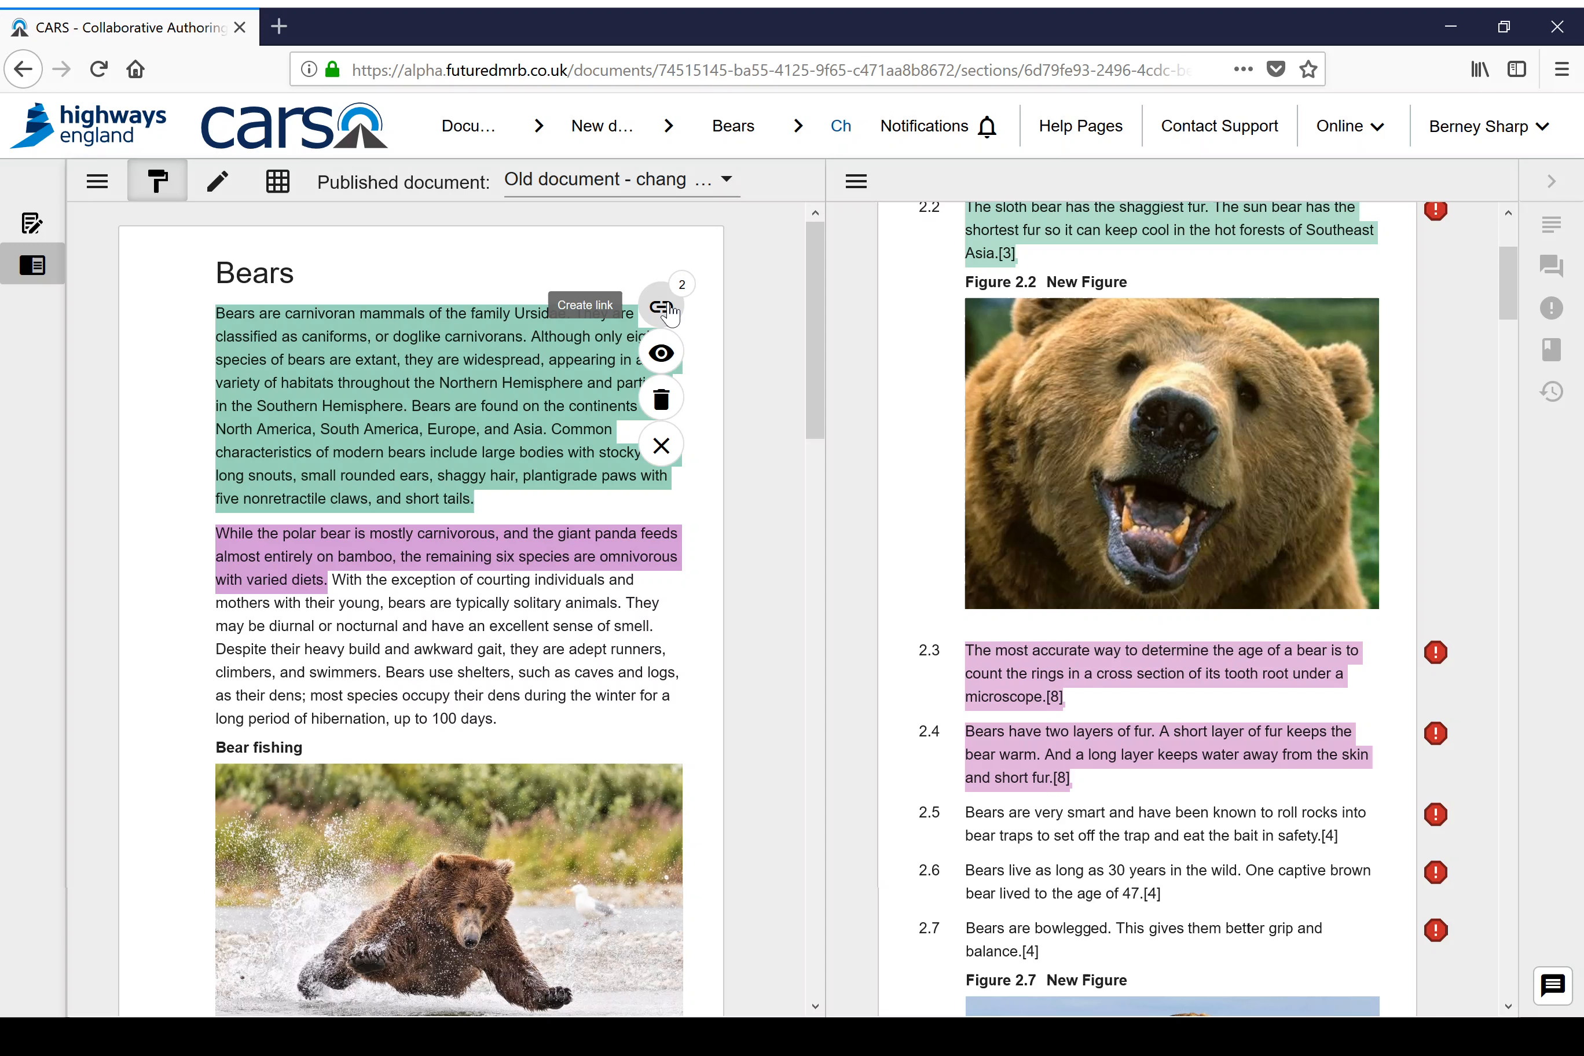
{"action": "left_click", "coordinate": [661, 355]}
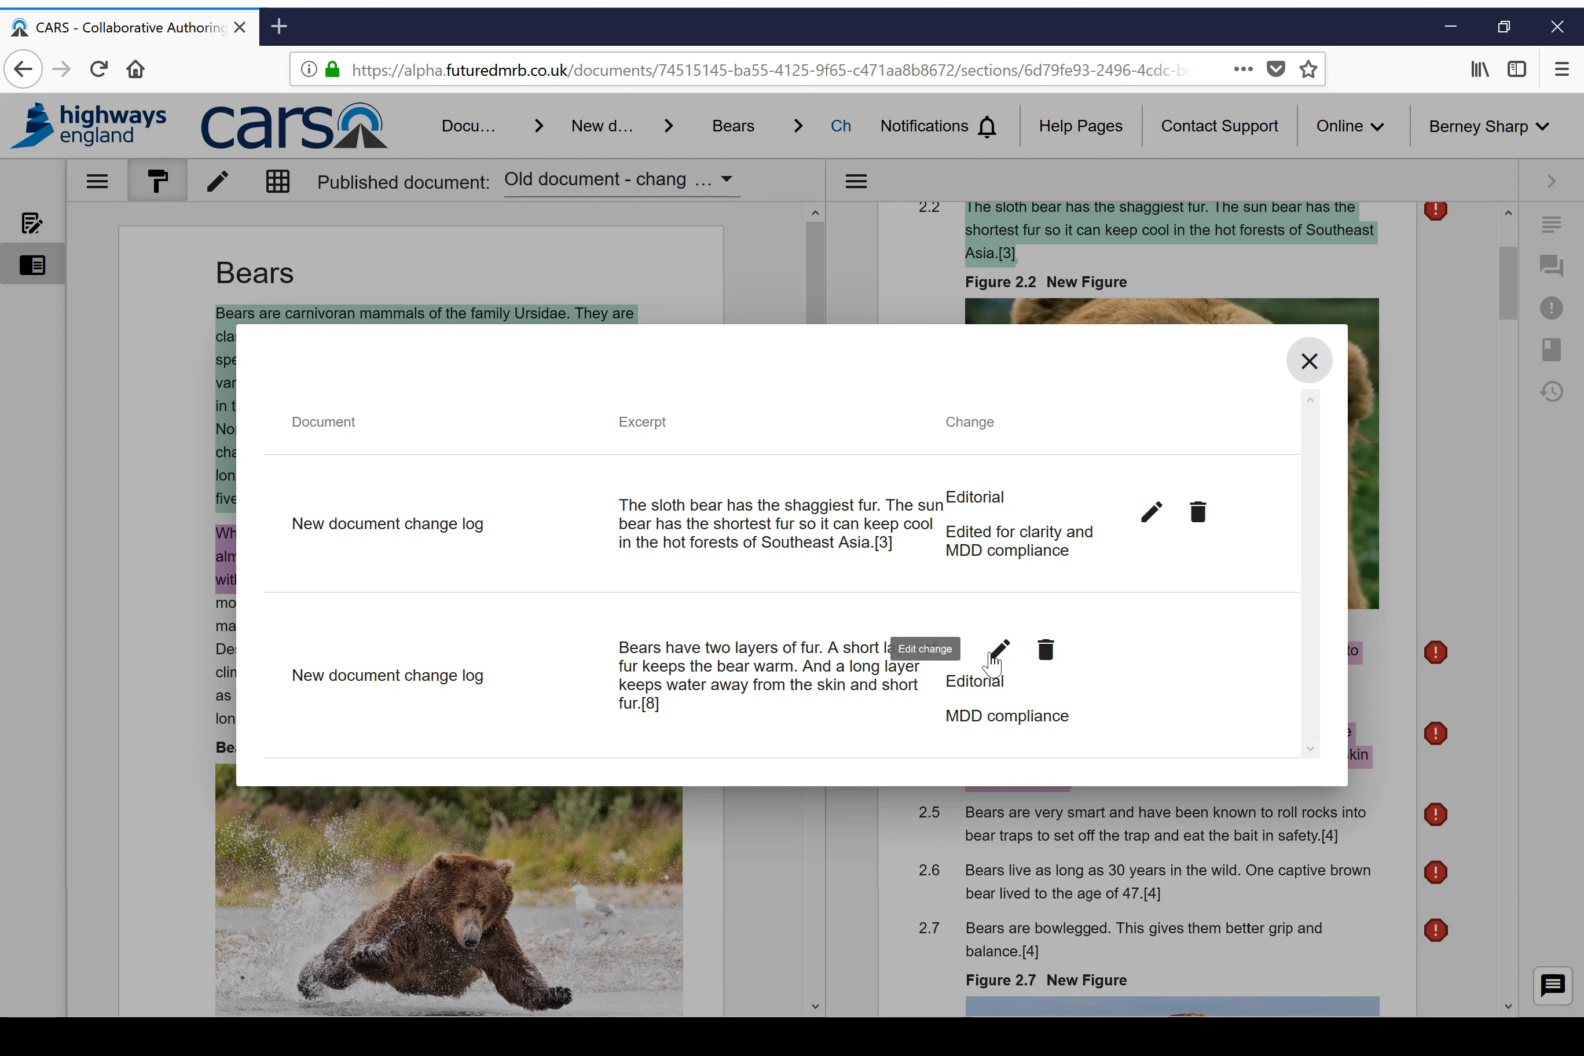
{"action": "left_click", "coordinate": [1153, 517]}
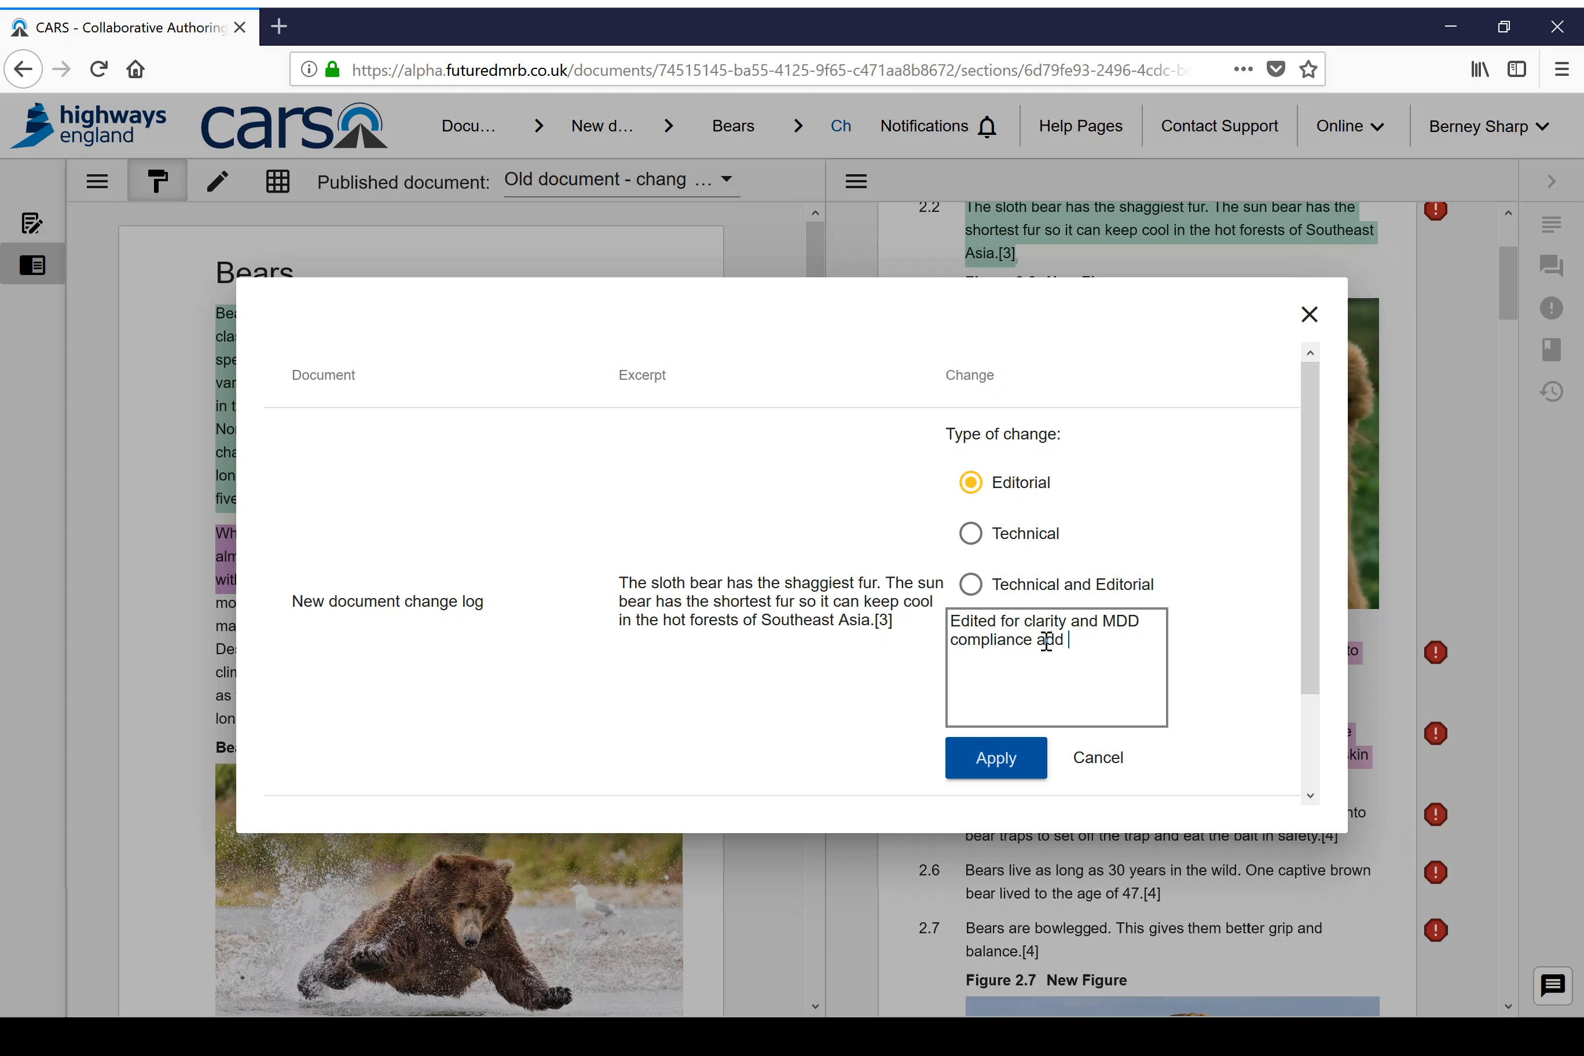
{"action": "type", "text": "text"}
{"action": "left_click", "coordinate": [1011, 533]}
{"action": "left_click", "coordinate": [1010, 767]}
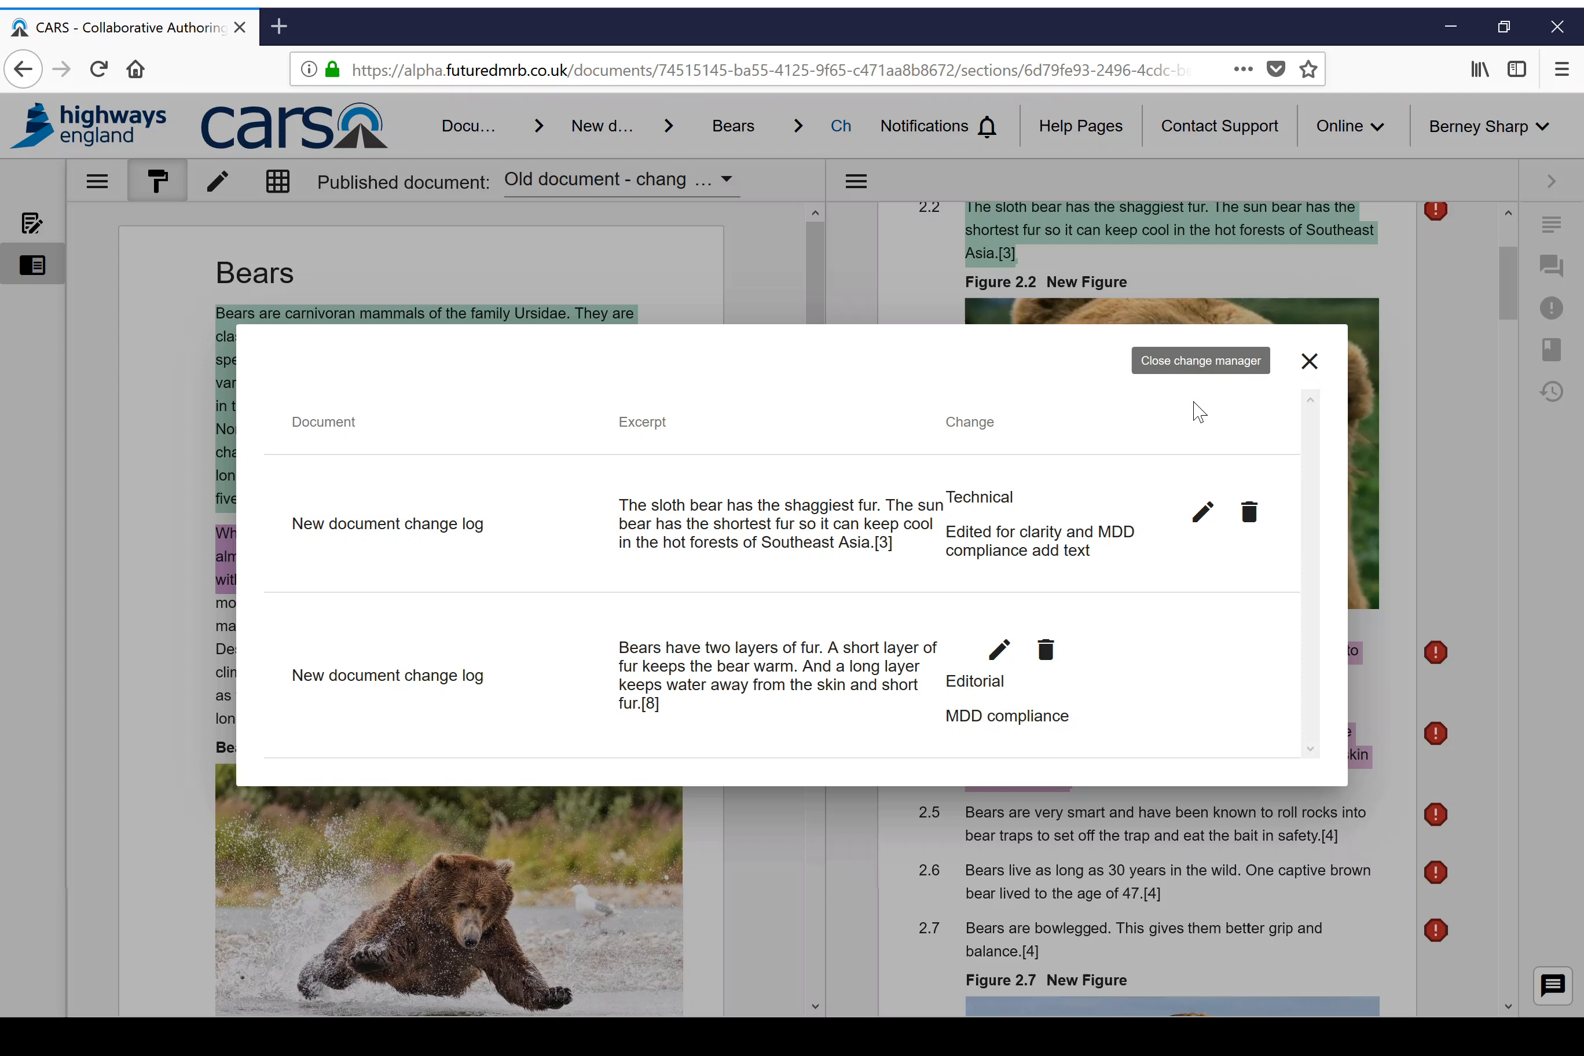
Step: Delete the first Bears paragraph's link to the clause 2.4 text about two layers of fur and close the link details
{"action": "left_click", "coordinate": [1047, 655]}
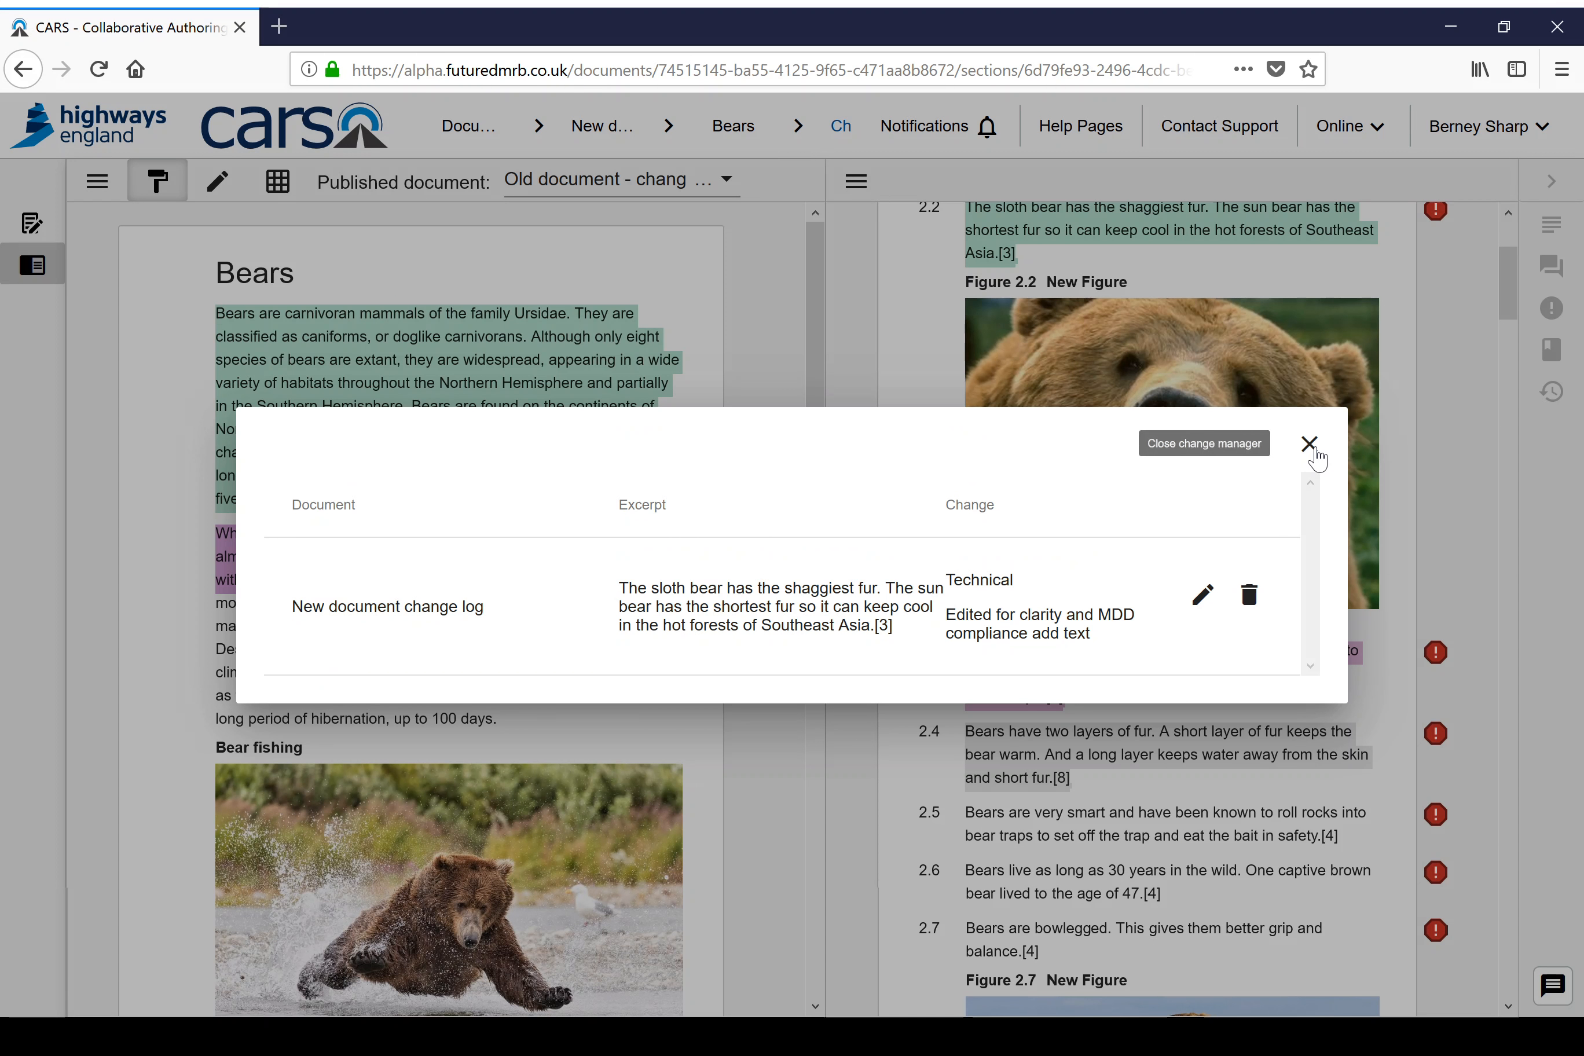
{"action": "left_click", "coordinate": [1309, 445]}
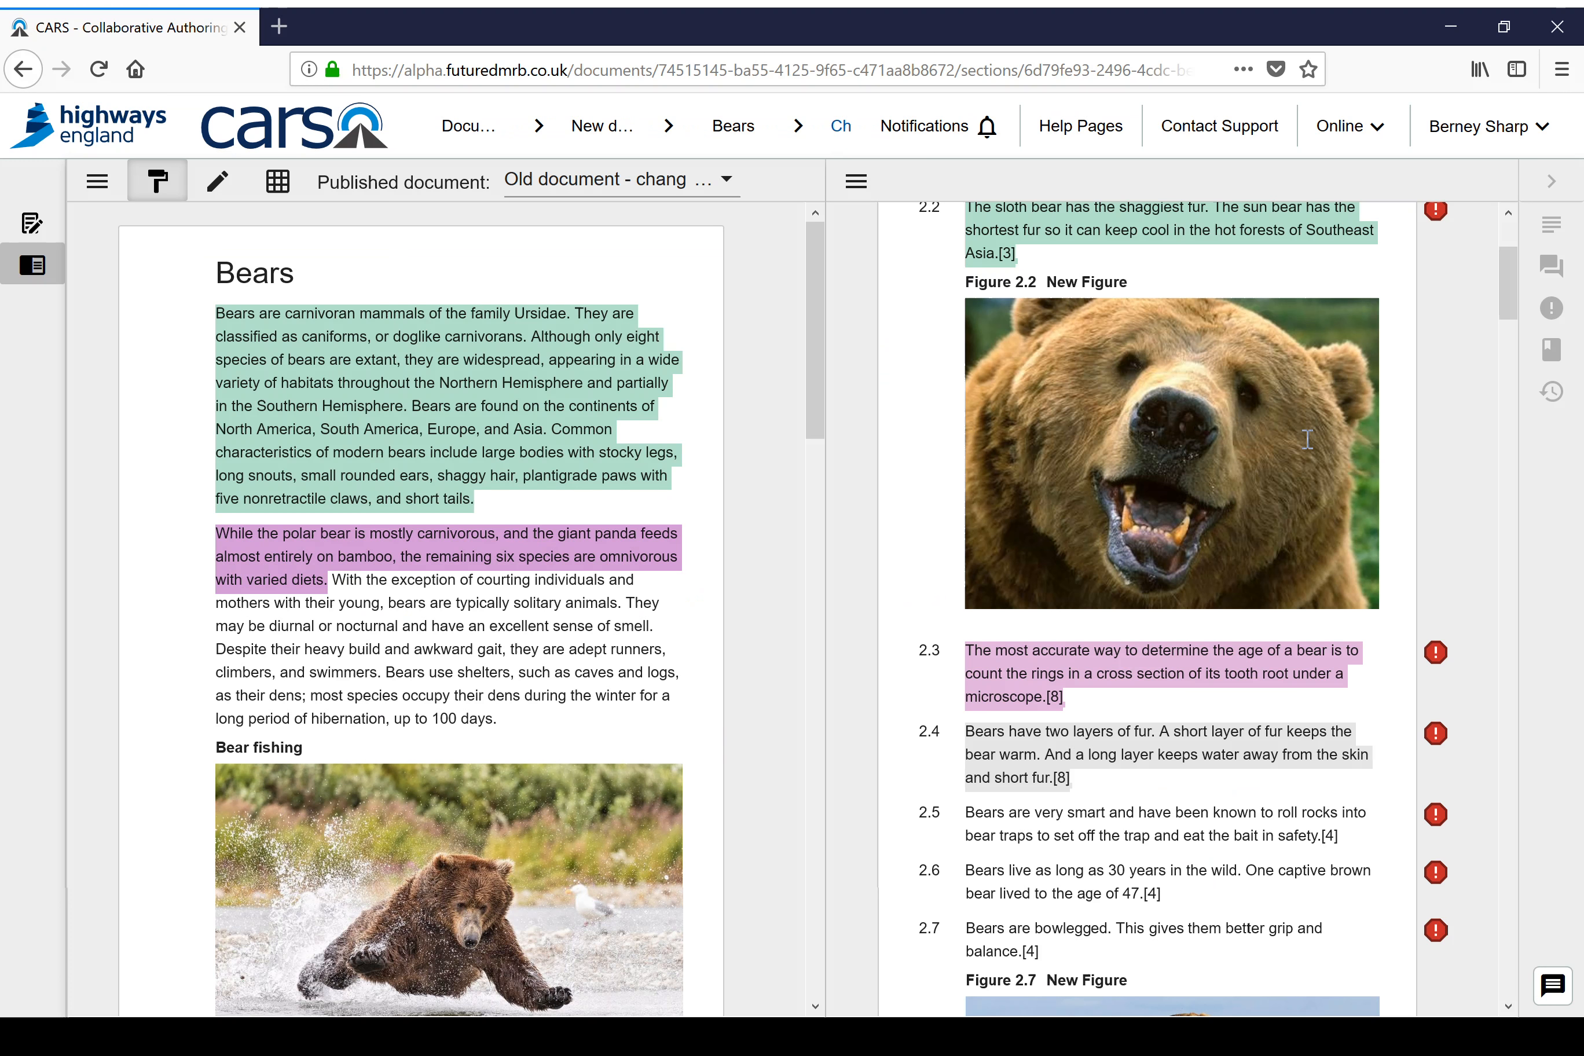
{"action": "mouse_move", "coordinate": [997, 766]}
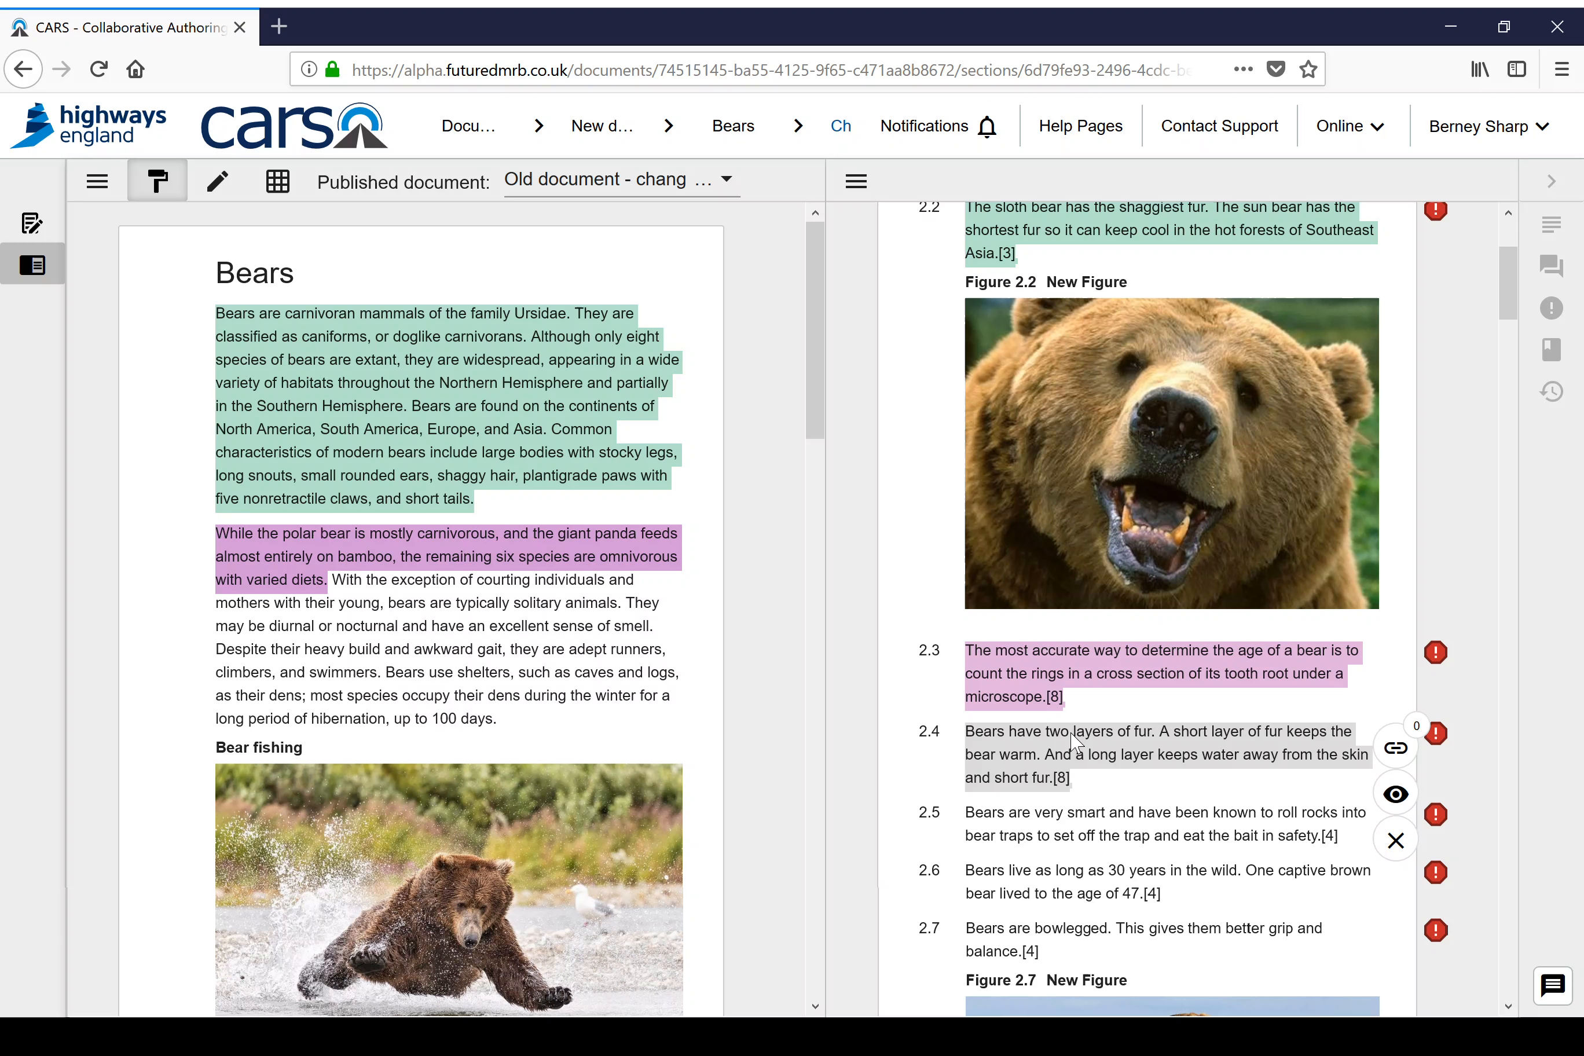
{"action": "left_click", "coordinate": [436, 413]}
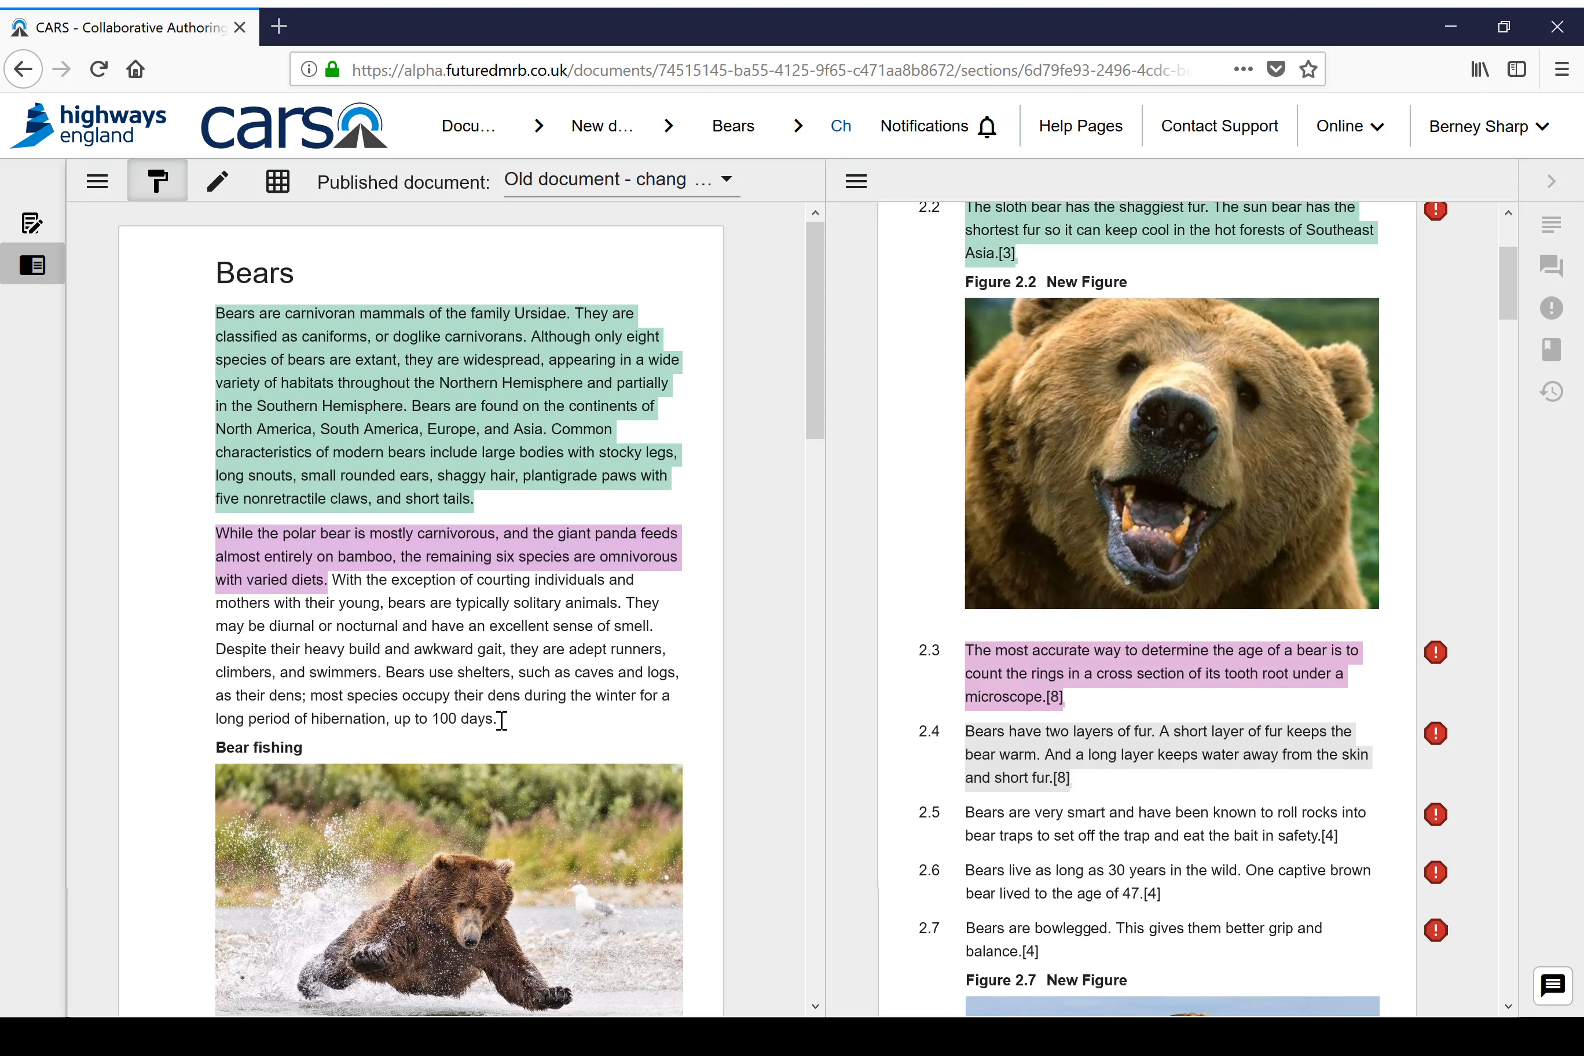
{"action": "left_click_drag", "start_coordinate": [500, 717], "coordinate": [385, 648]}
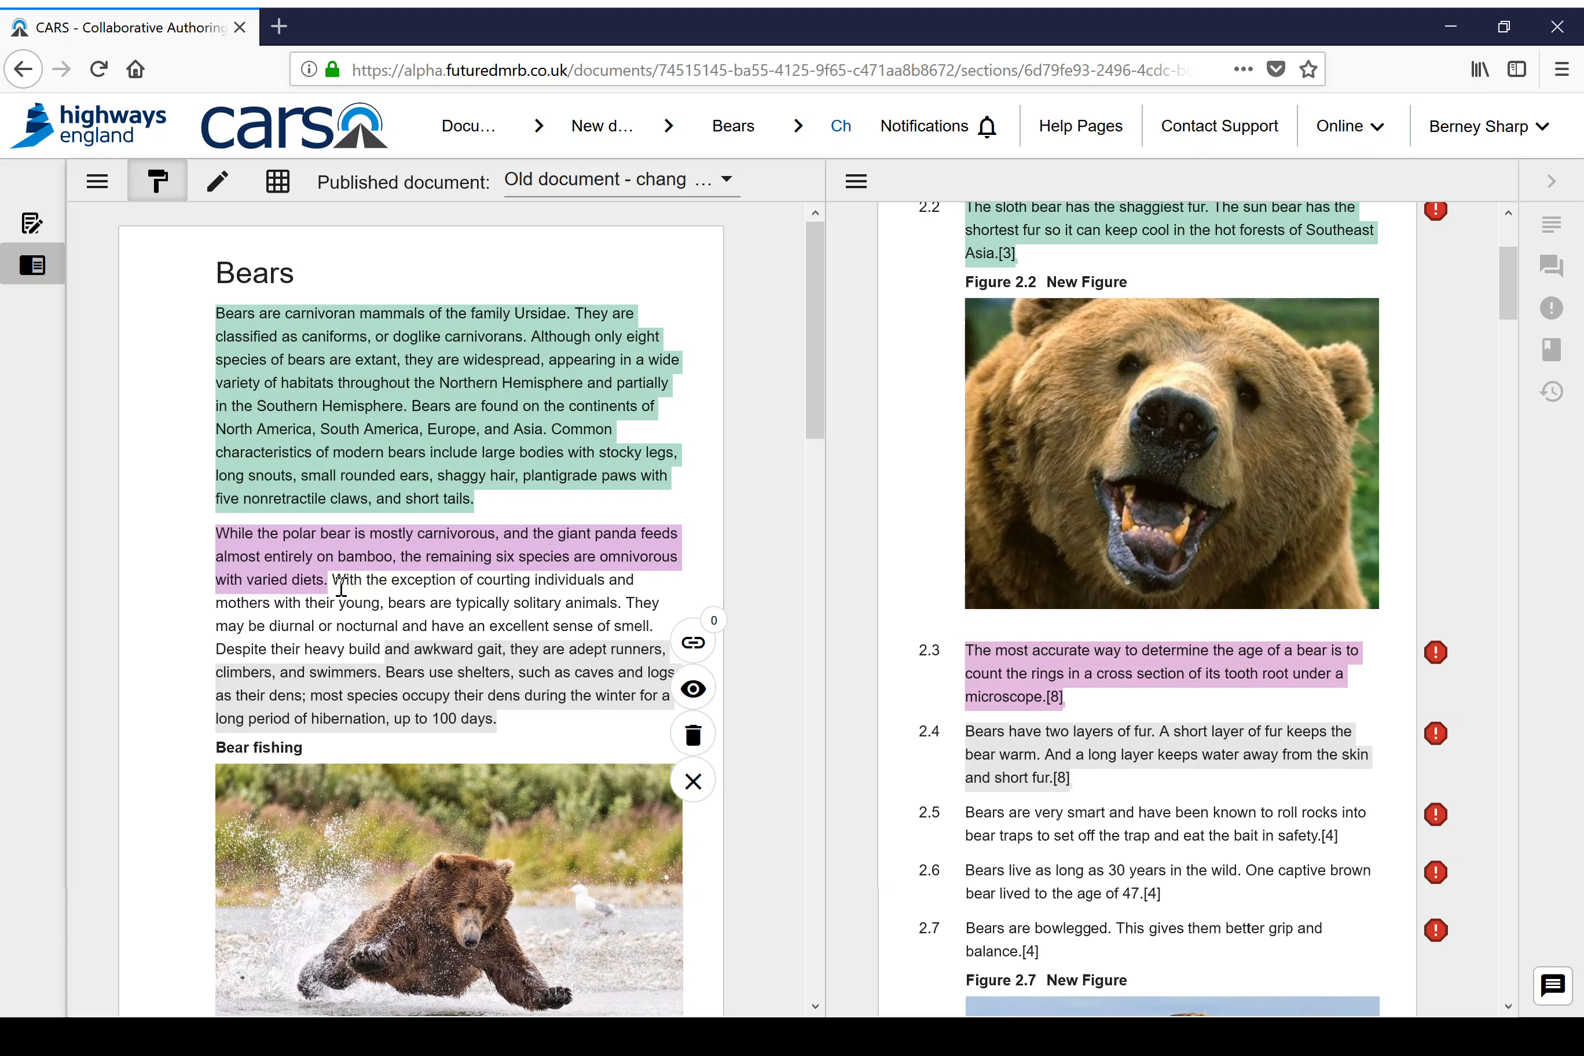
{"action": "mouse_move", "coordinate": [448, 663]}
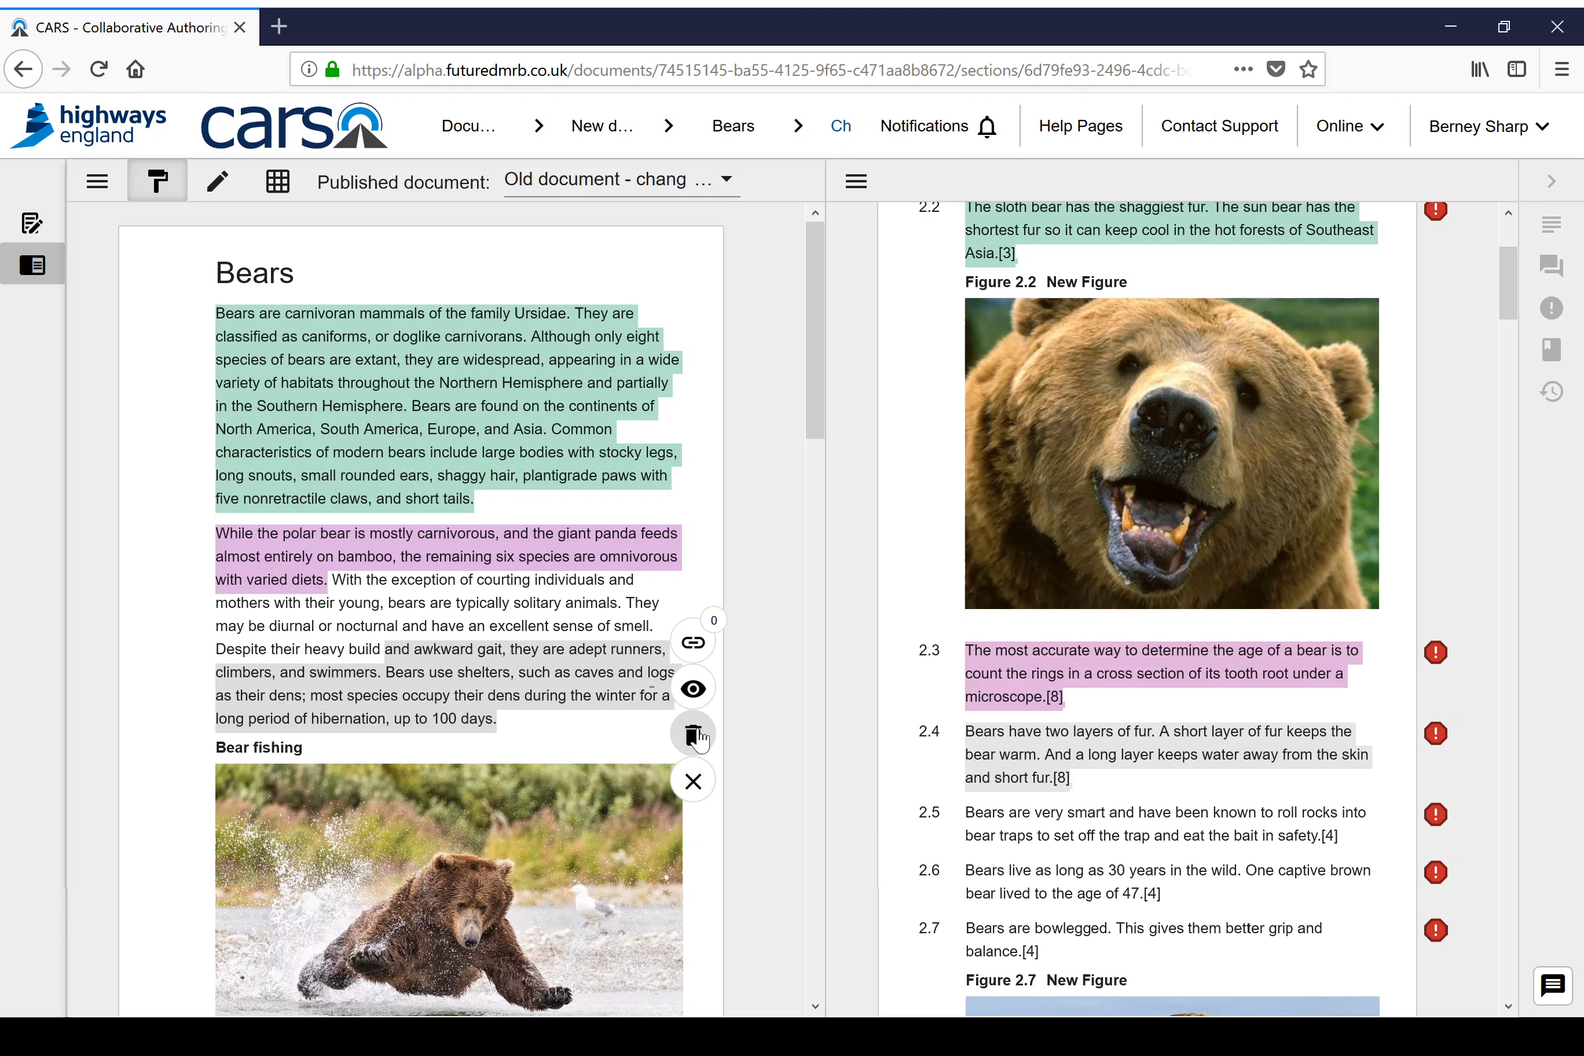
{"action": "left_click", "coordinate": [698, 786]}
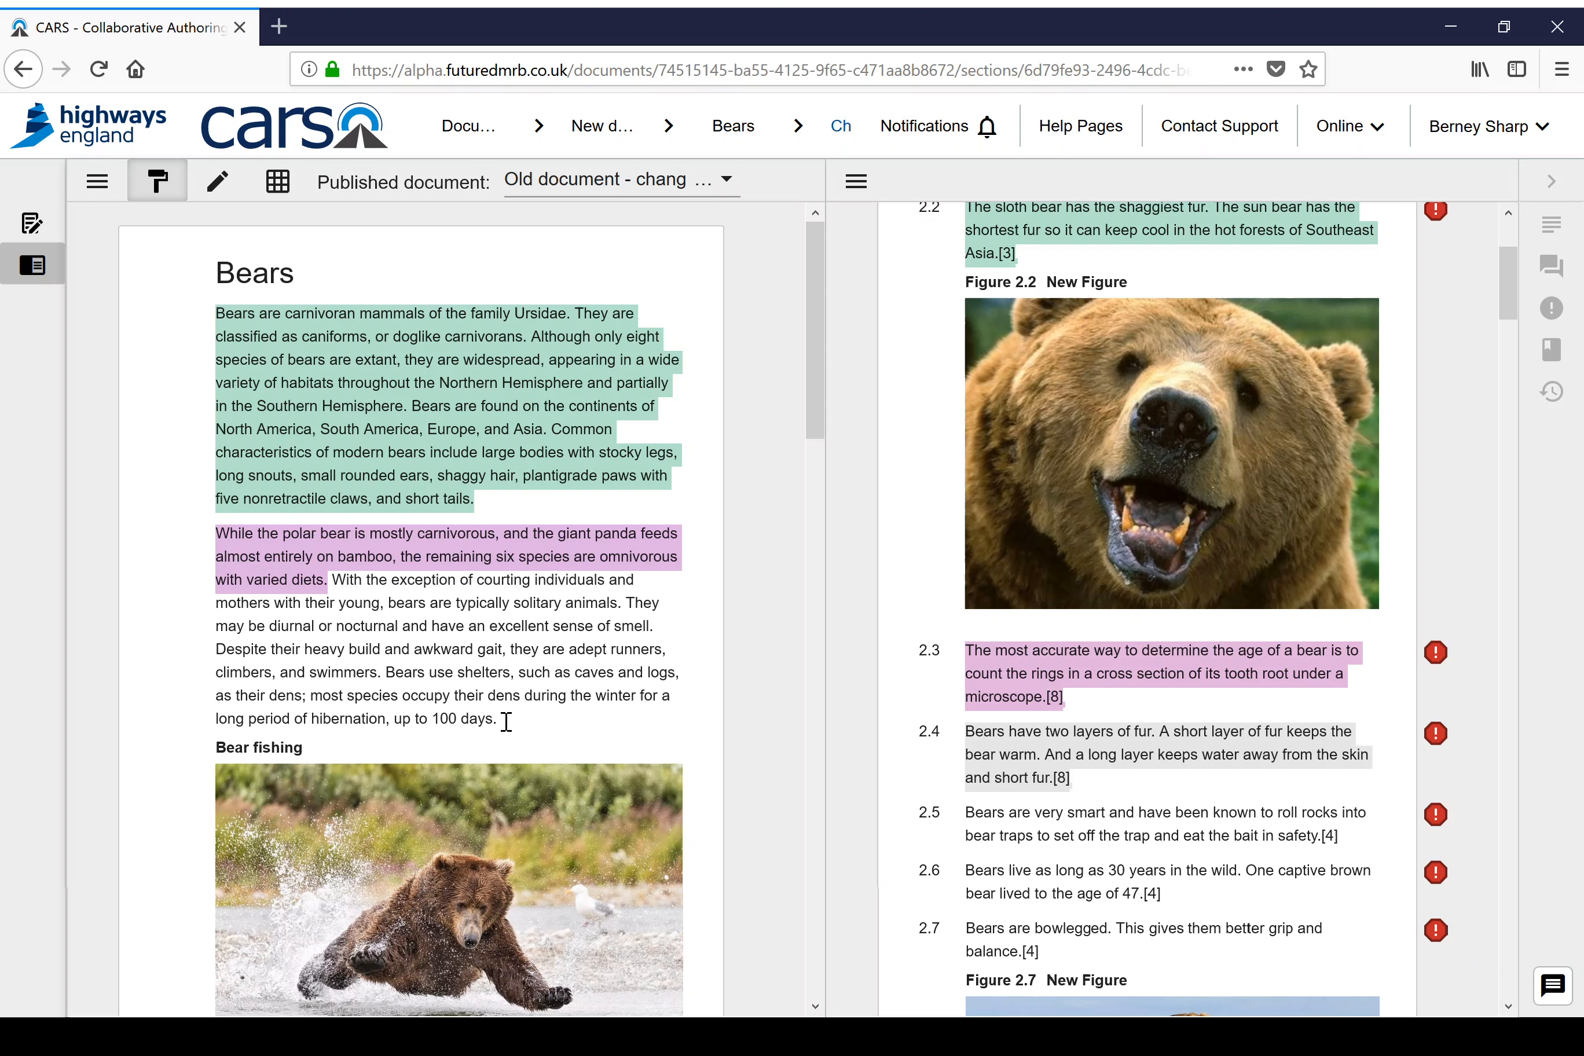
Step: Mark the old document's text from "With the exception of courting individuals" to "up to 100 days." as deleted, commenting "Removed to another document set"
{"action": "left_click_drag", "start_coordinate": [506, 720], "coordinate": [338, 585]}
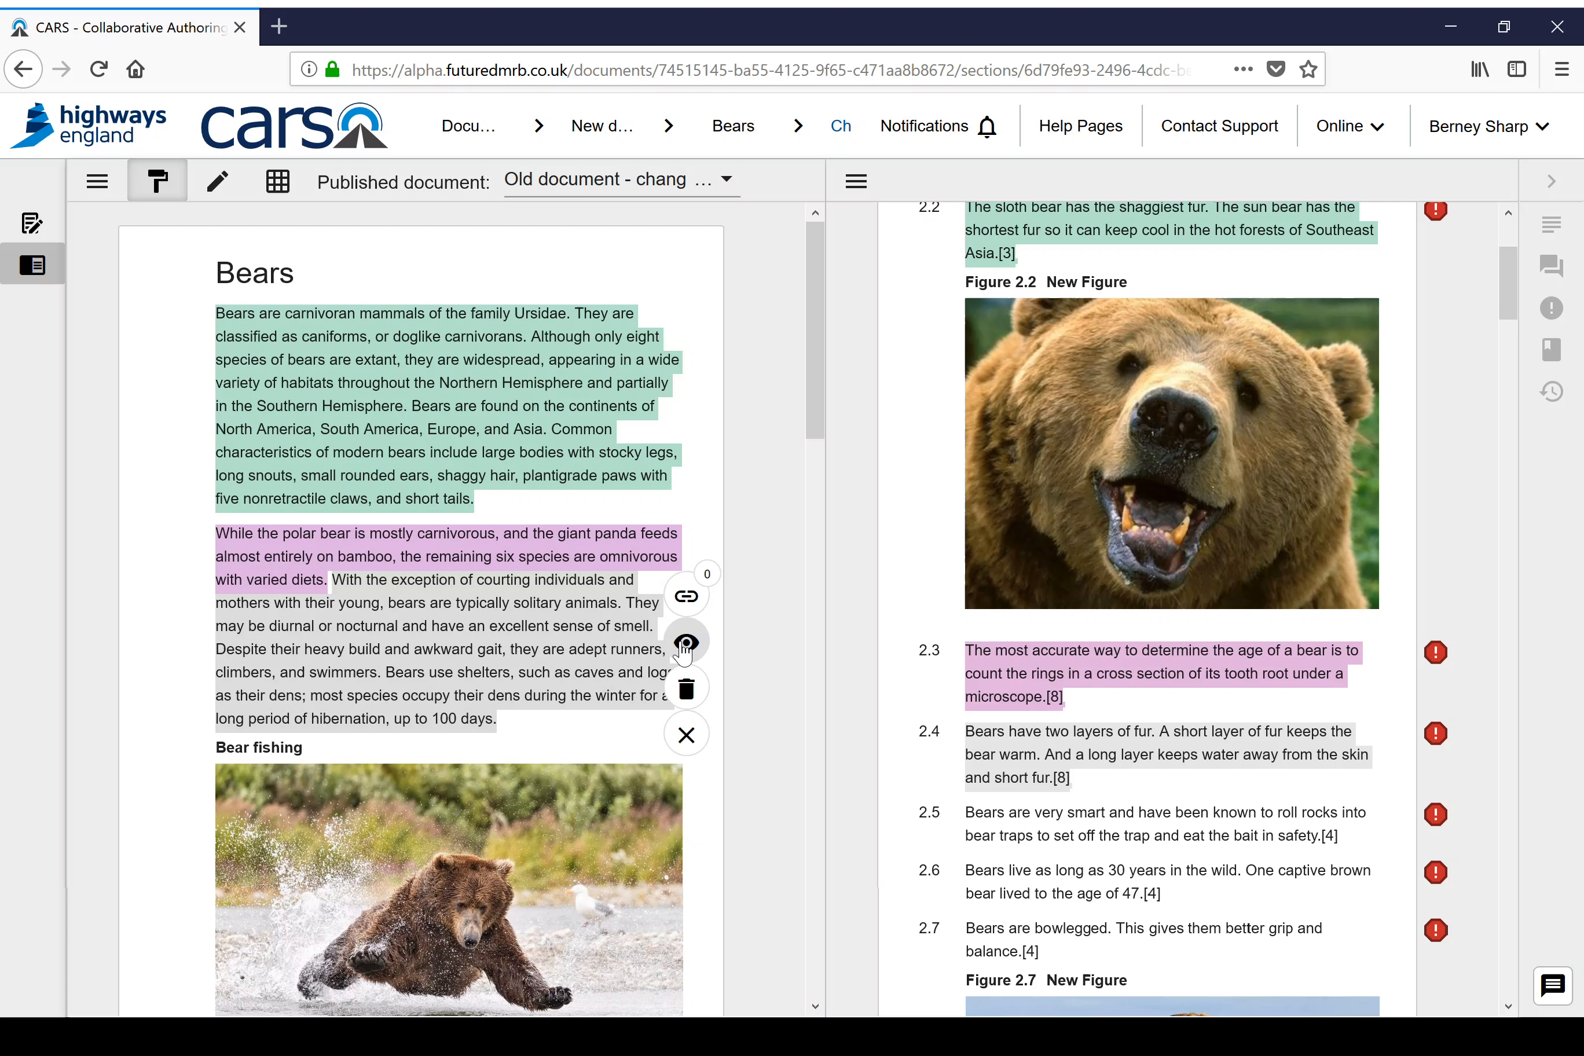
{"action": "left_click", "coordinate": [688, 691]}
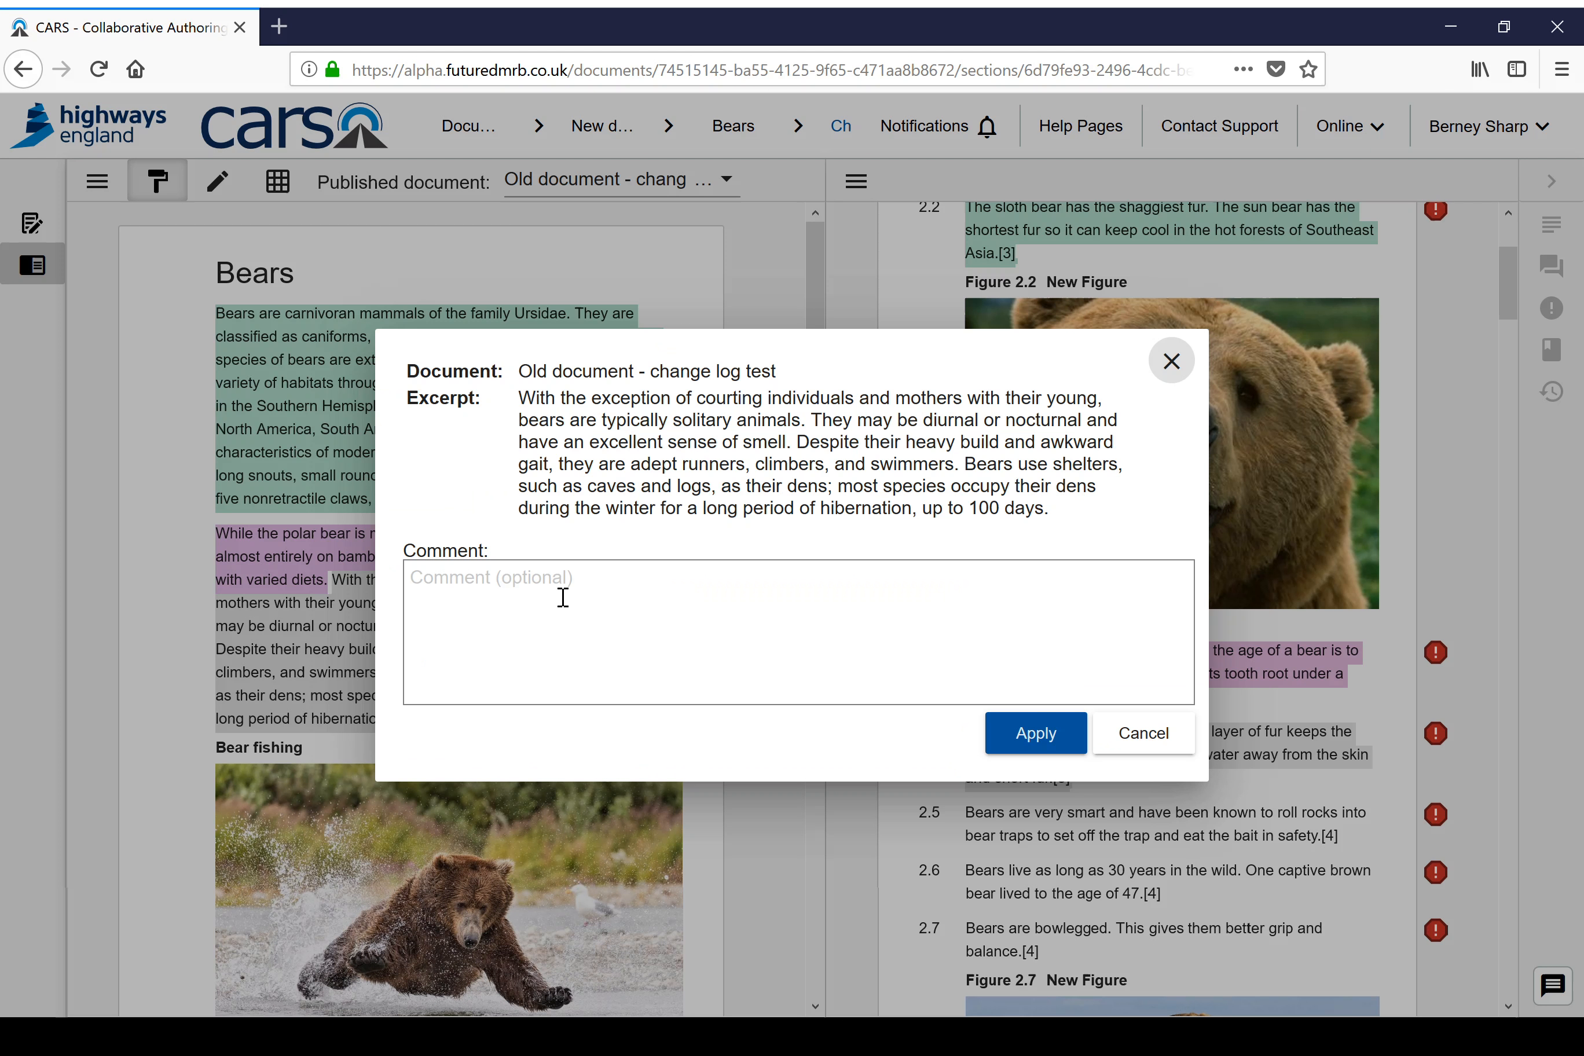
{"action": "left_click", "coordinate": [562, 594]}
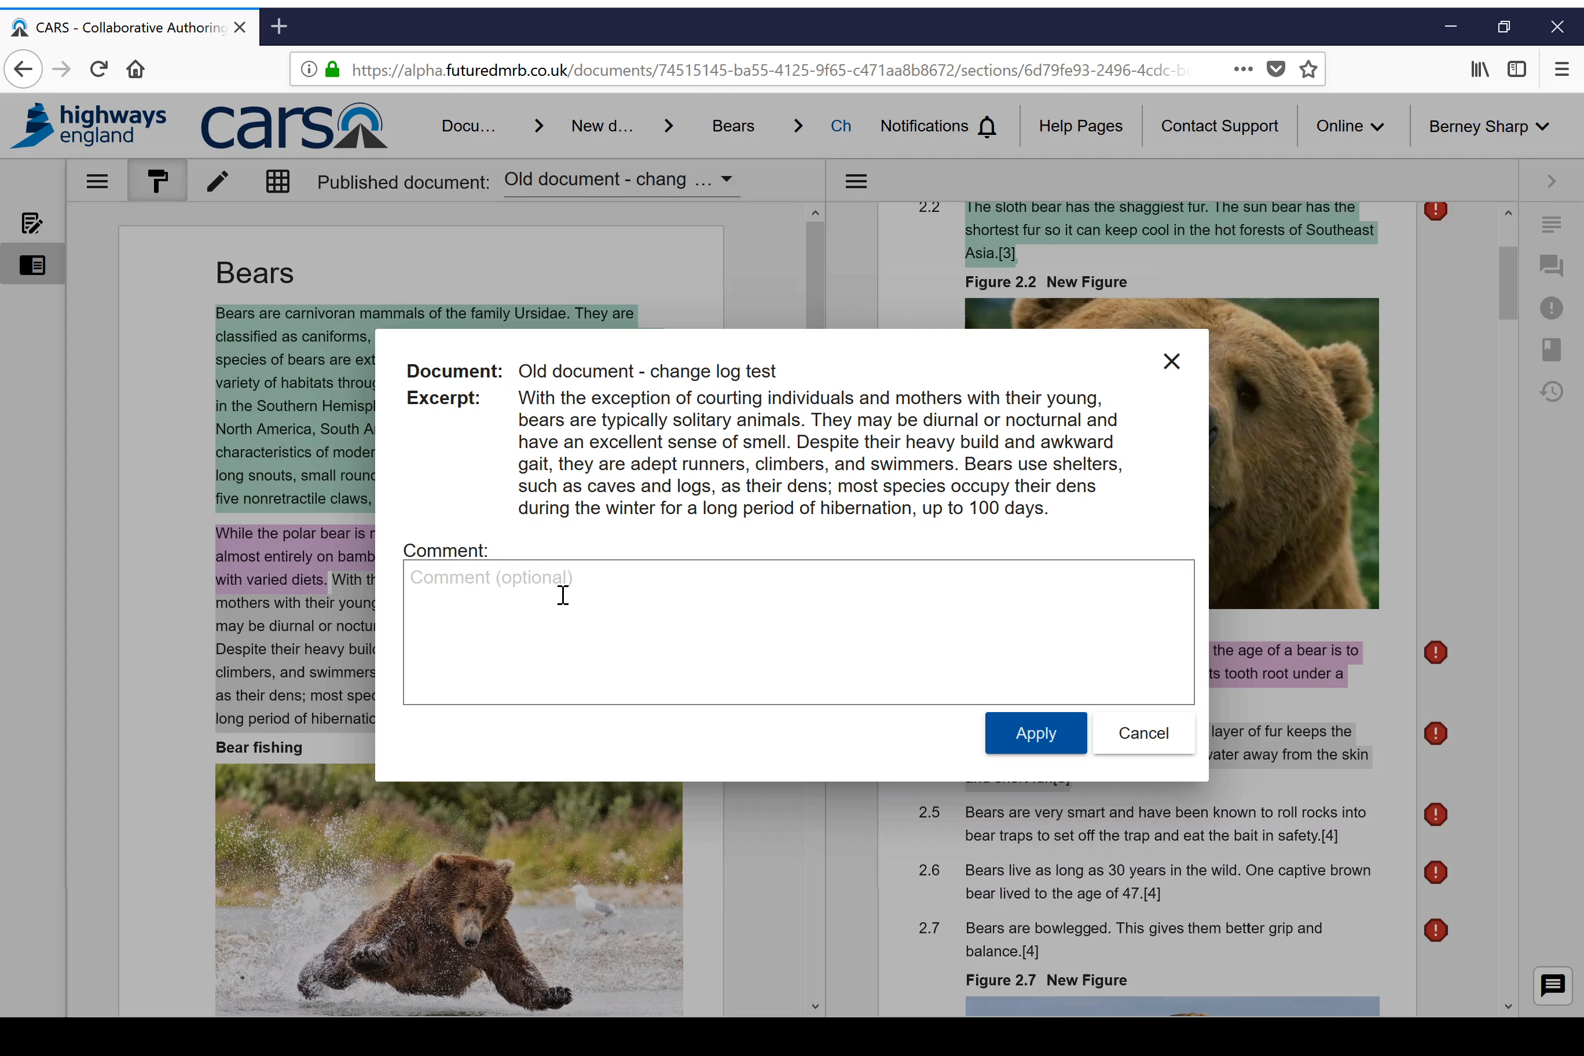
{"action": "type", "text": "Removed to another document set"}
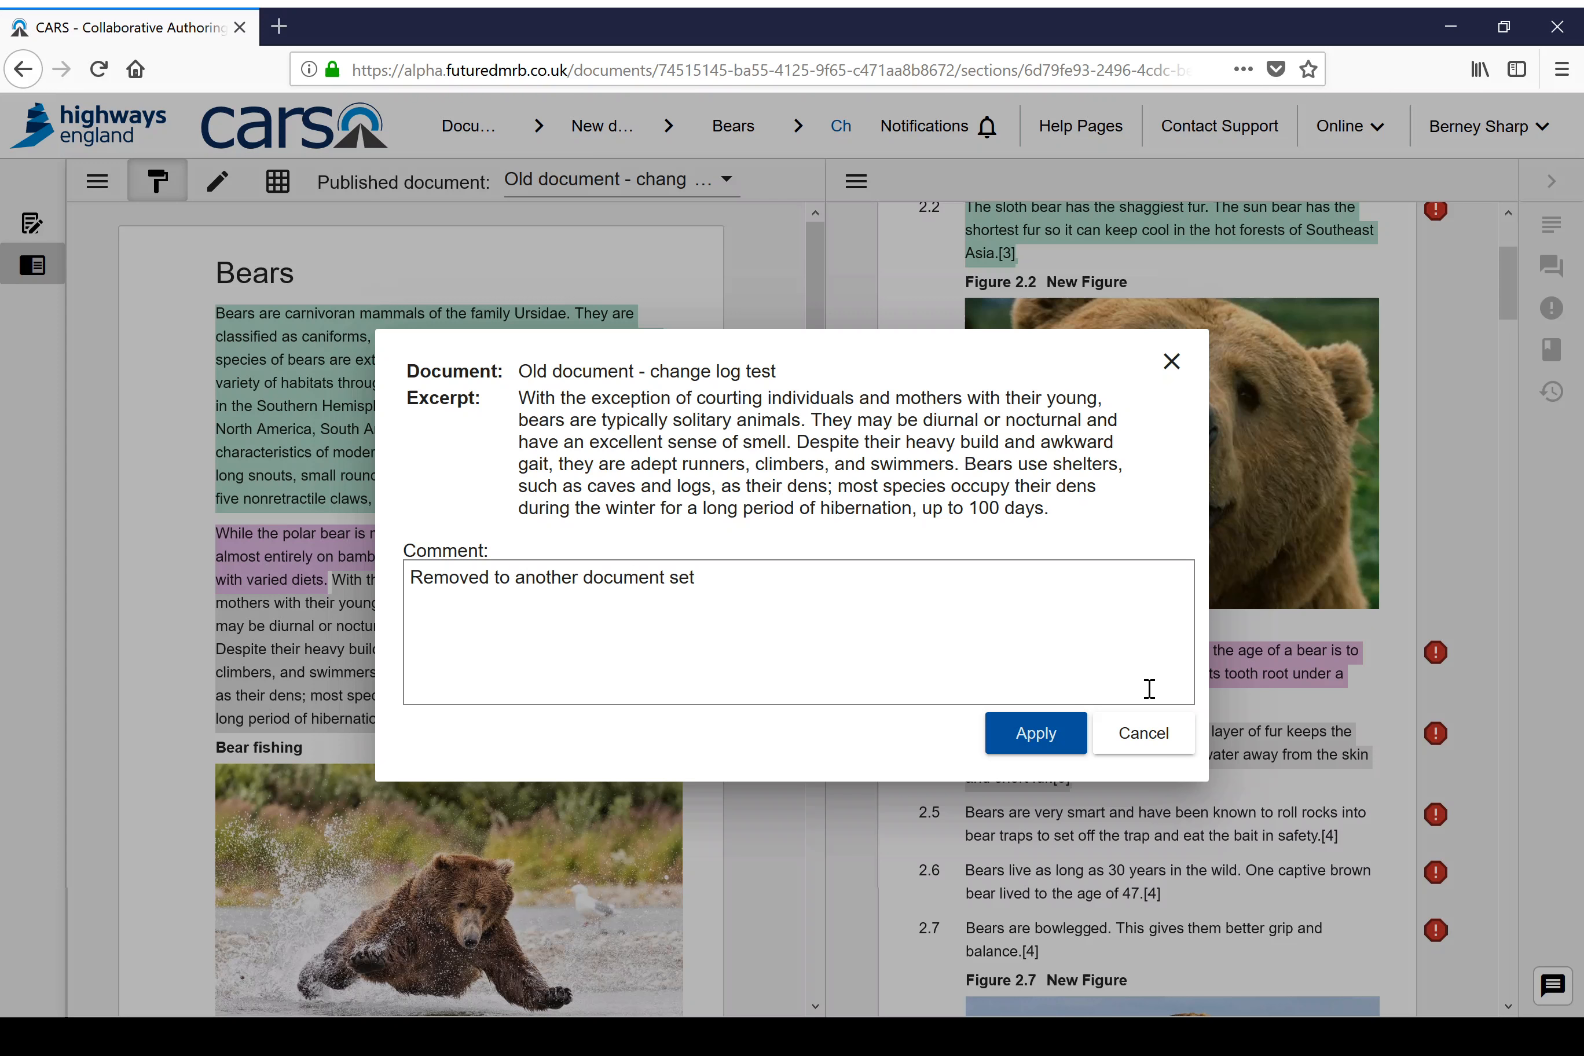
{"action": "left_click", "coordinate": [1055, 738]}
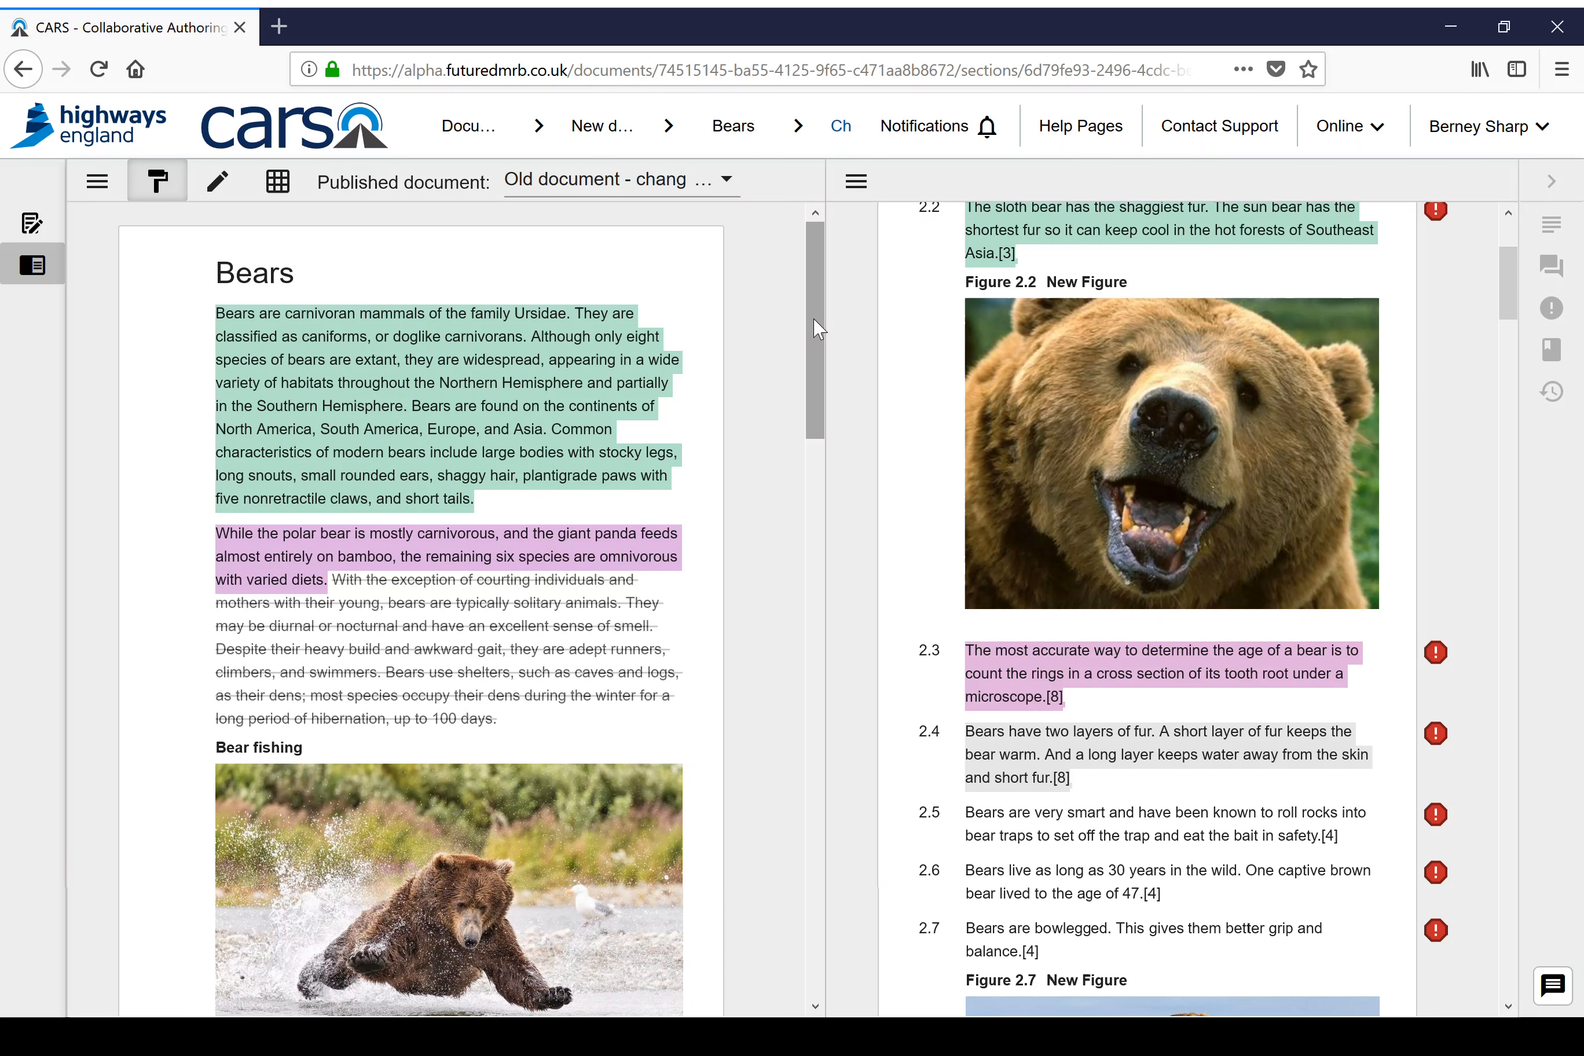
Step: Link the old document's text from "Bears have been hunted" to "illegal trade in bear parts," to the new document's clause 2.4 text
{"action": "left_click_drag", "start_coordinate": [818, 329], "coordinate": [799, 512]}
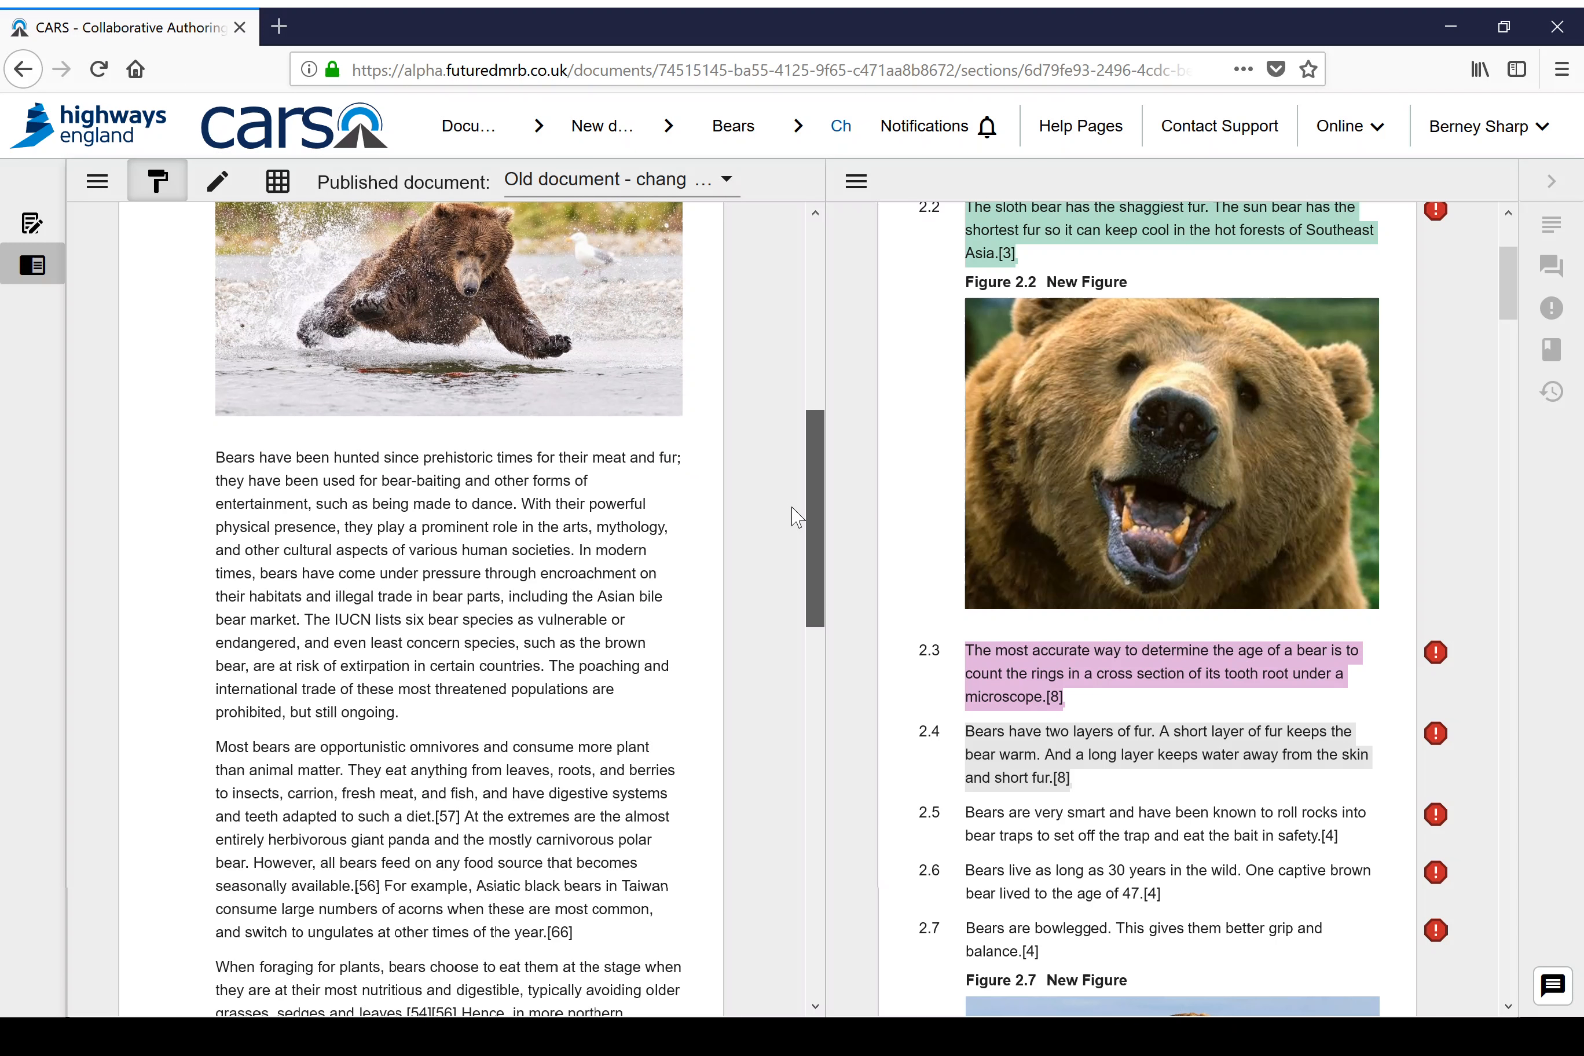
{"action": "left_click_drag", "start_coordinate": [215, 455], "coordinate": [513, 591]}
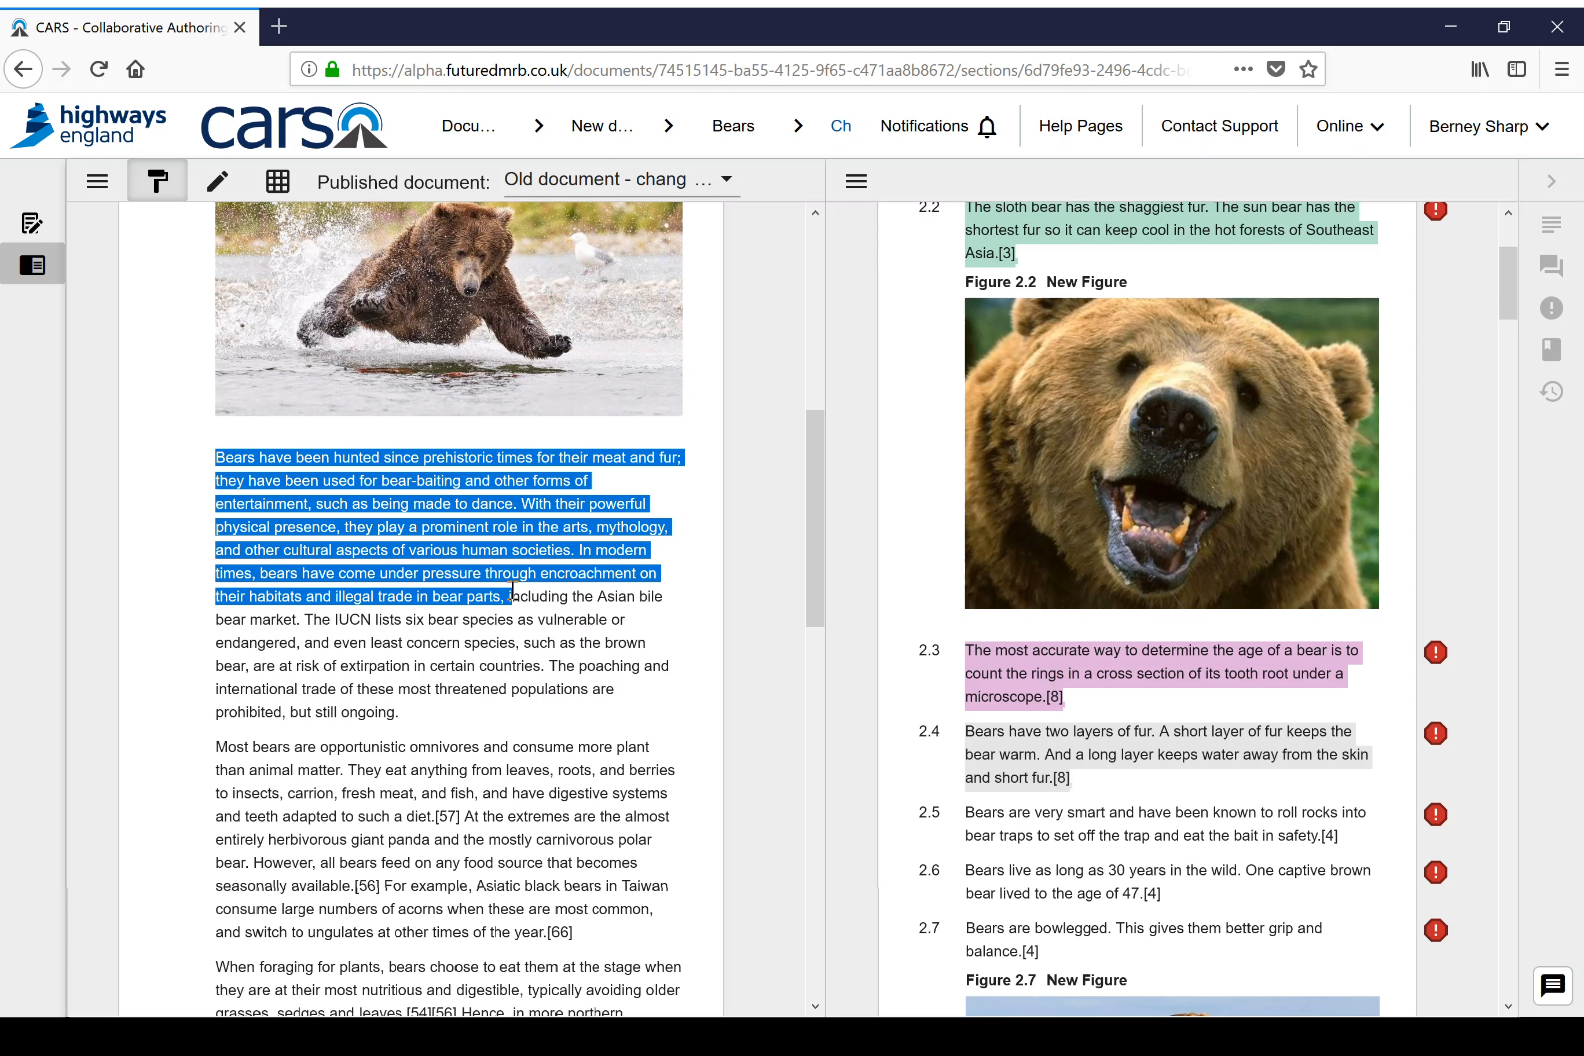
{"action": "left_click", "coordinate": [492, 528]}
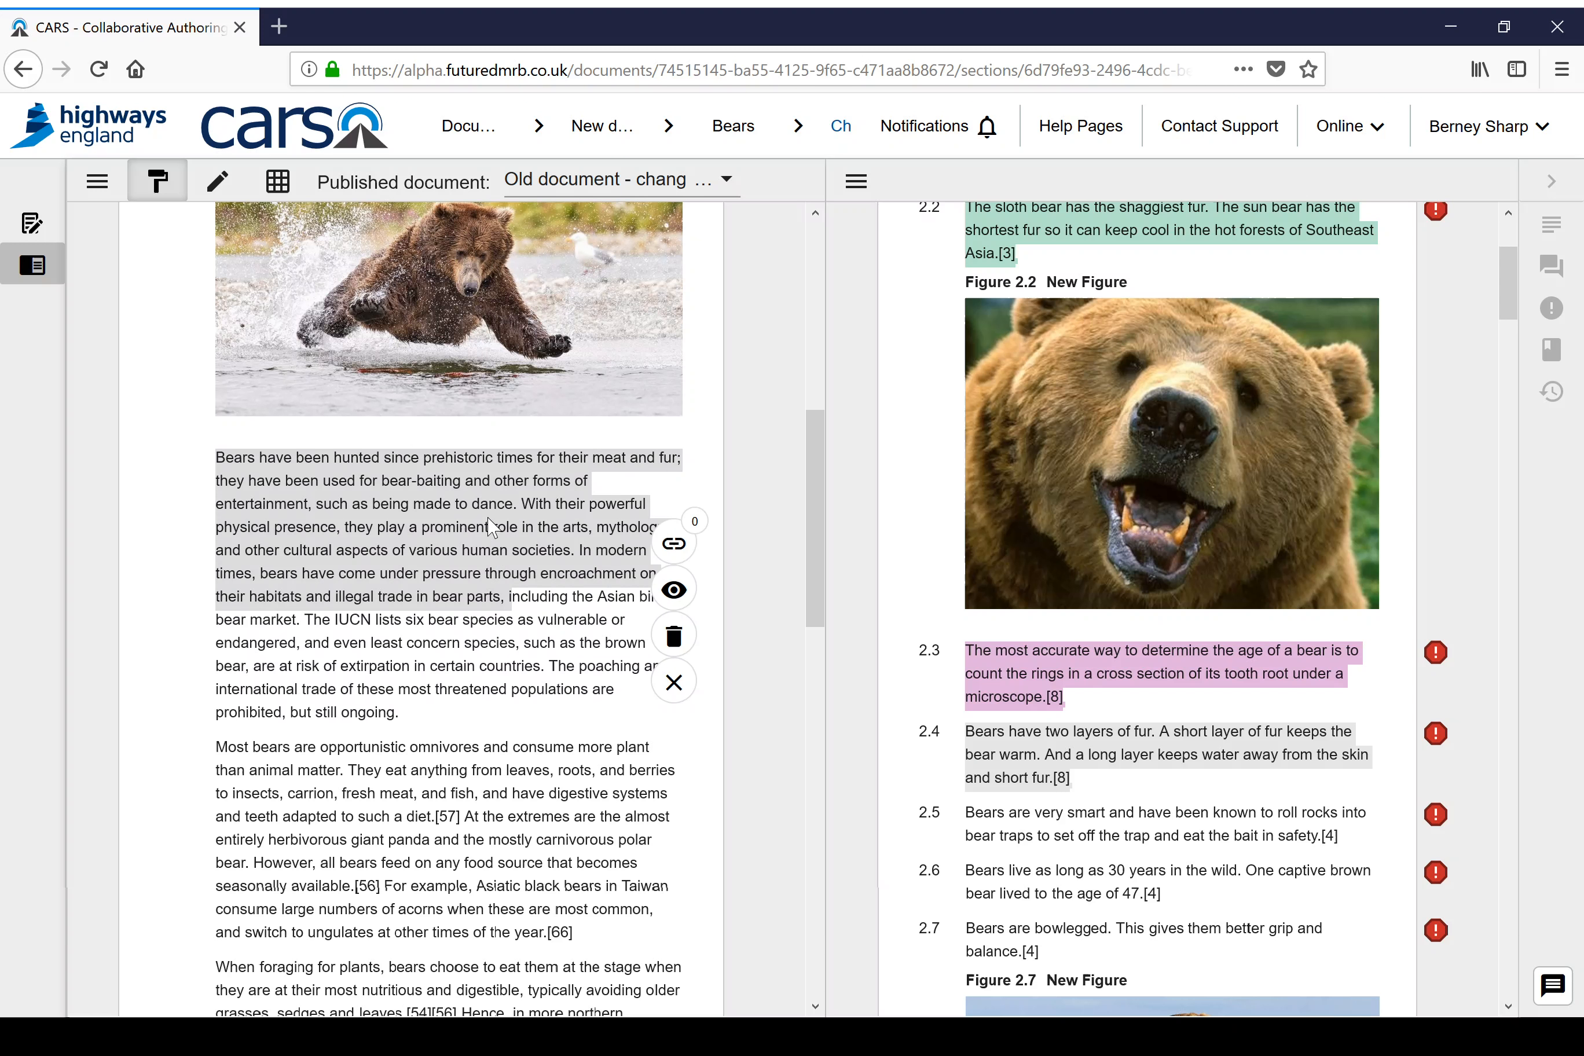
{"action": "left_click", "coordinate": [673, 543]}
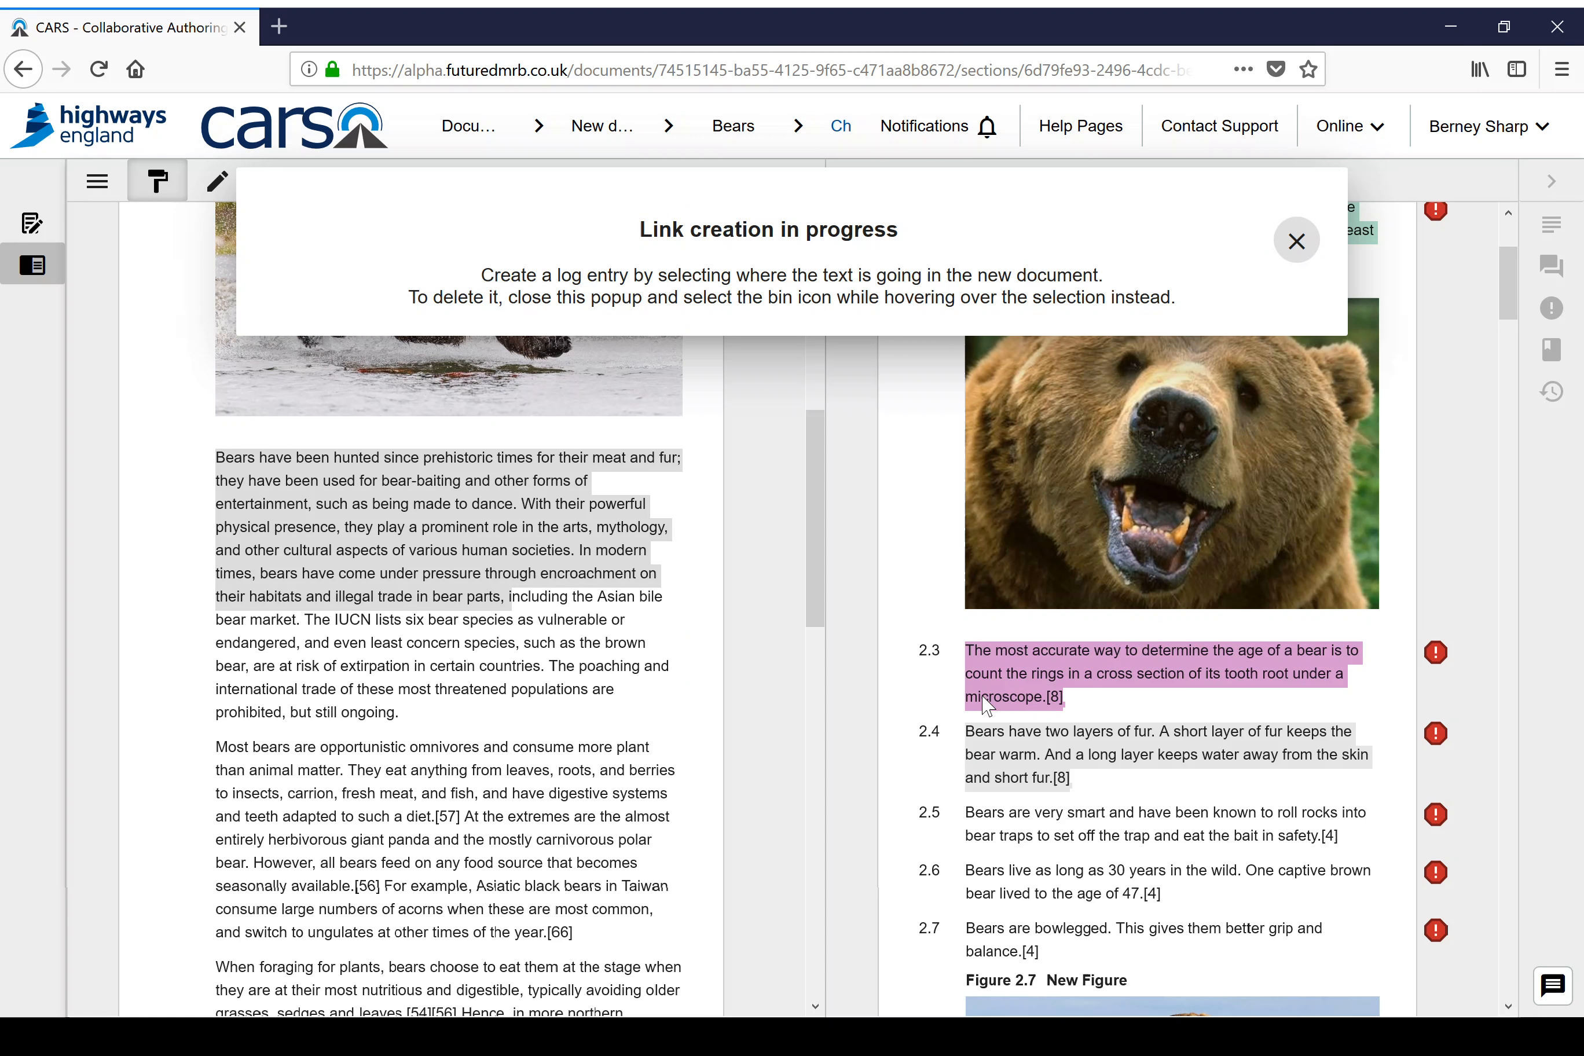
{"action": "left_click", "coordinate": [1023, 752]}
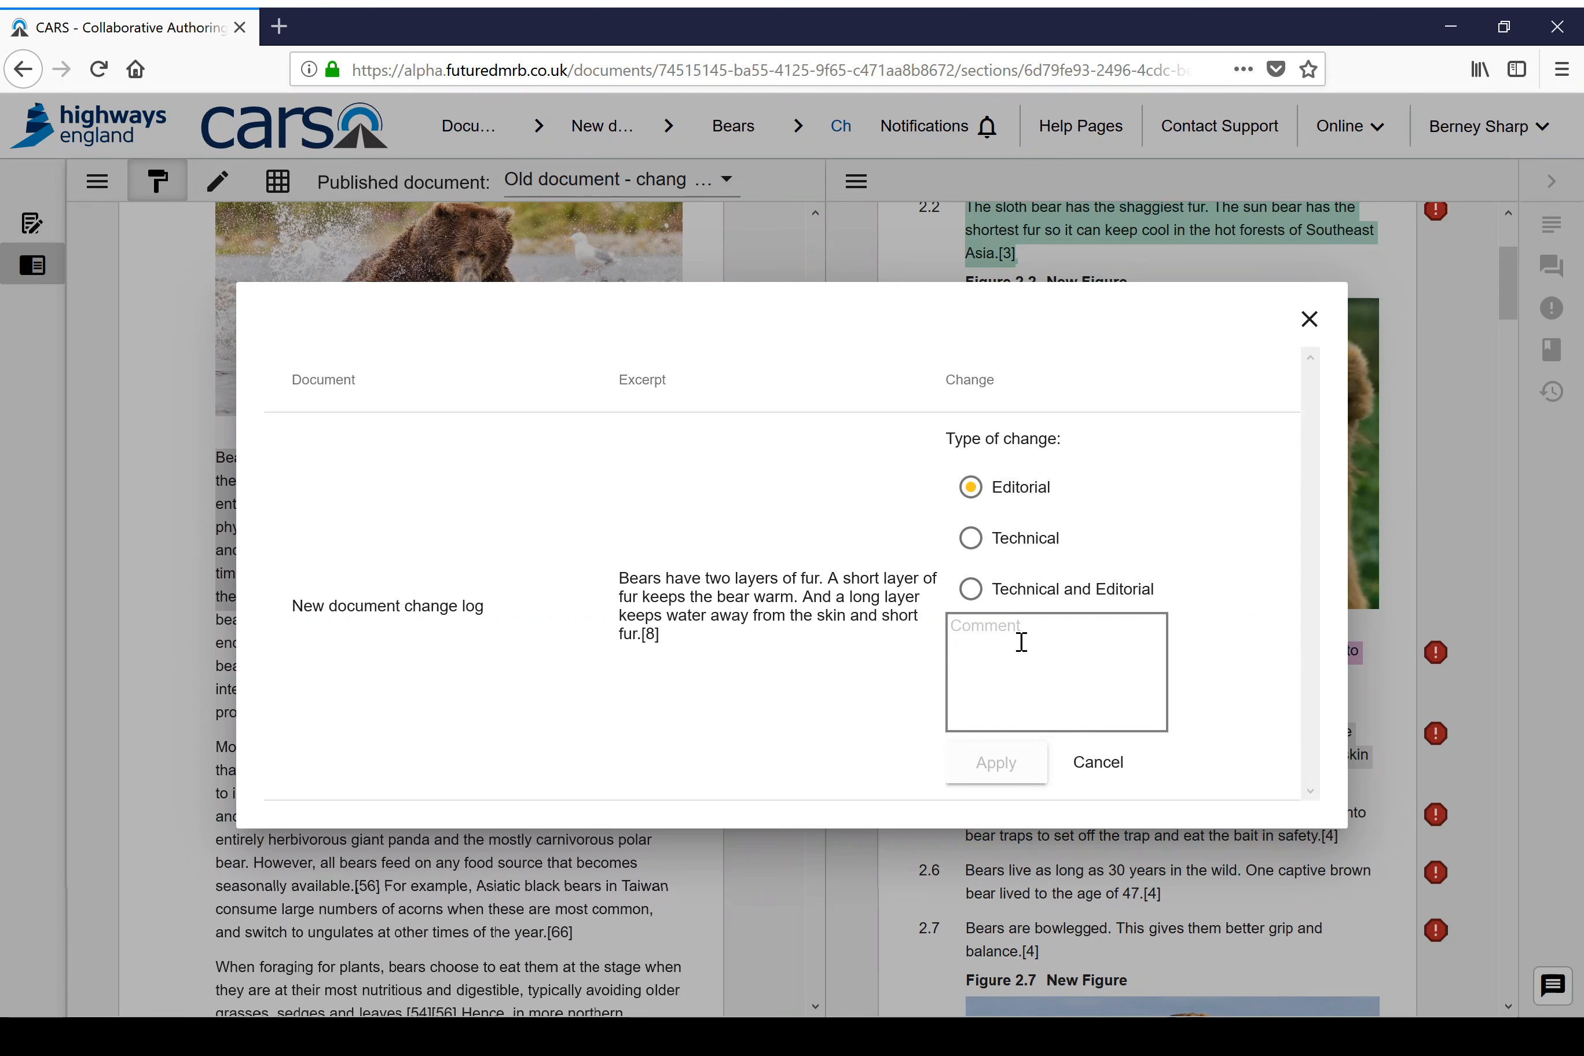
Step: Save the hunted-bears passage's link as an Editorial change with the comment "MDD compliance" and close the link details
{"action": "left_click", "coordinate": [1022, 642]}
{"action": "type", "text": "MDD"}
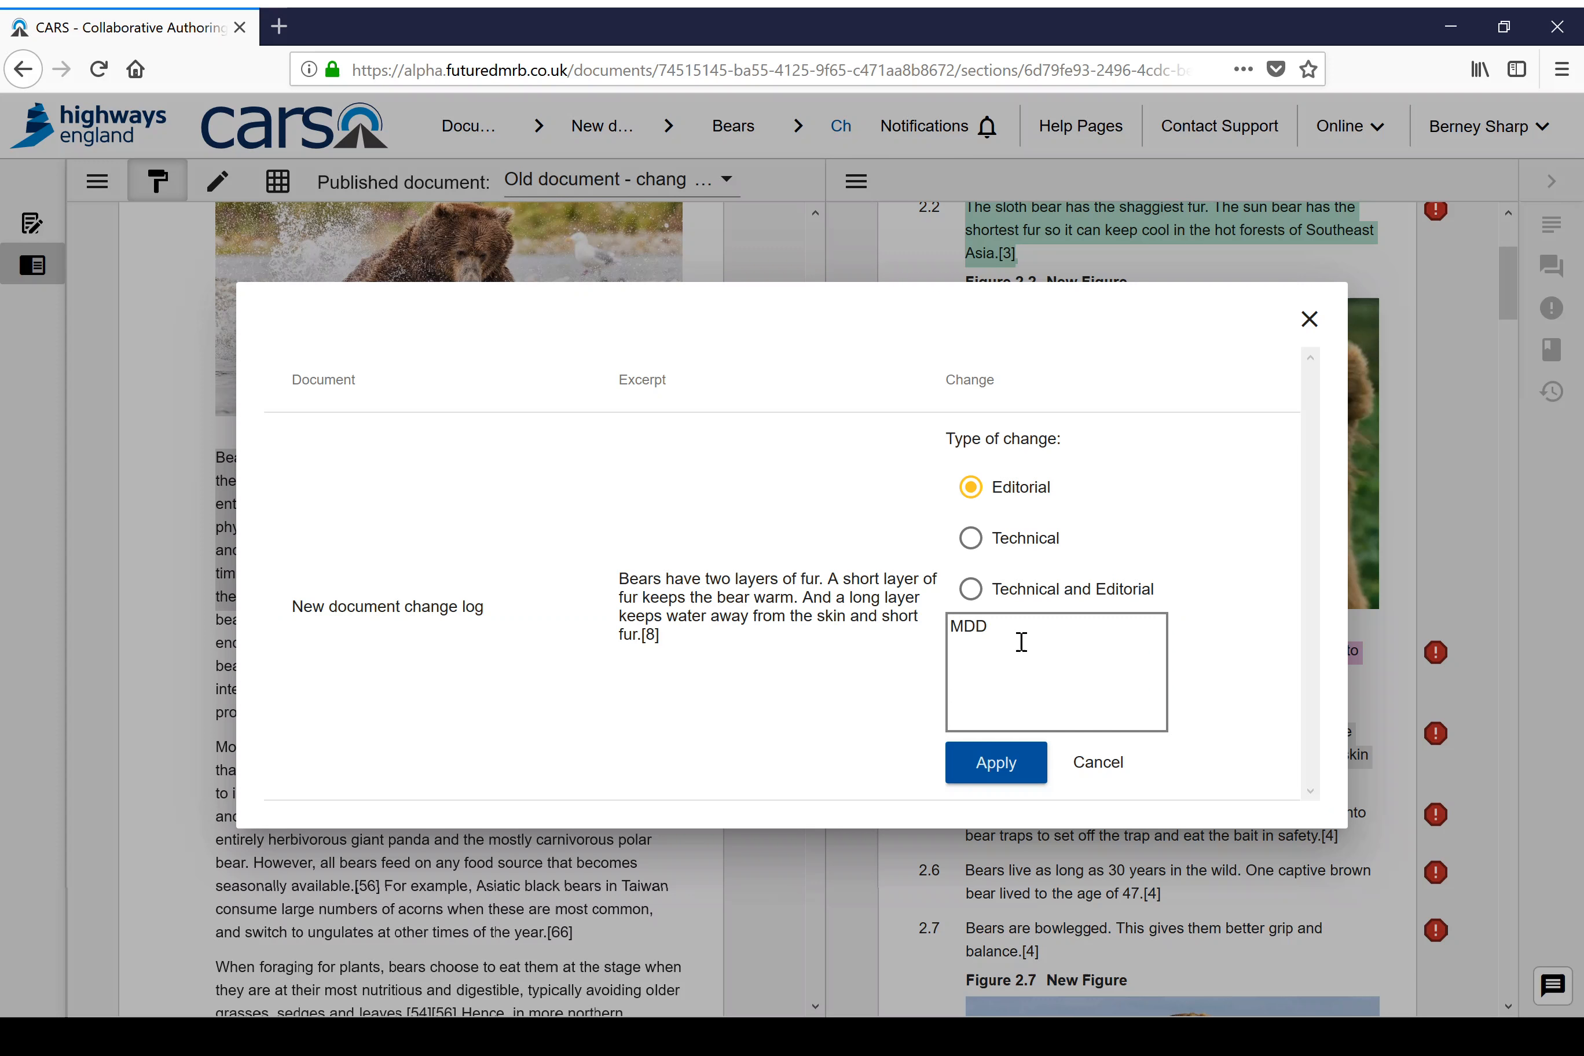
{"action": "type", "text": " compliance"}
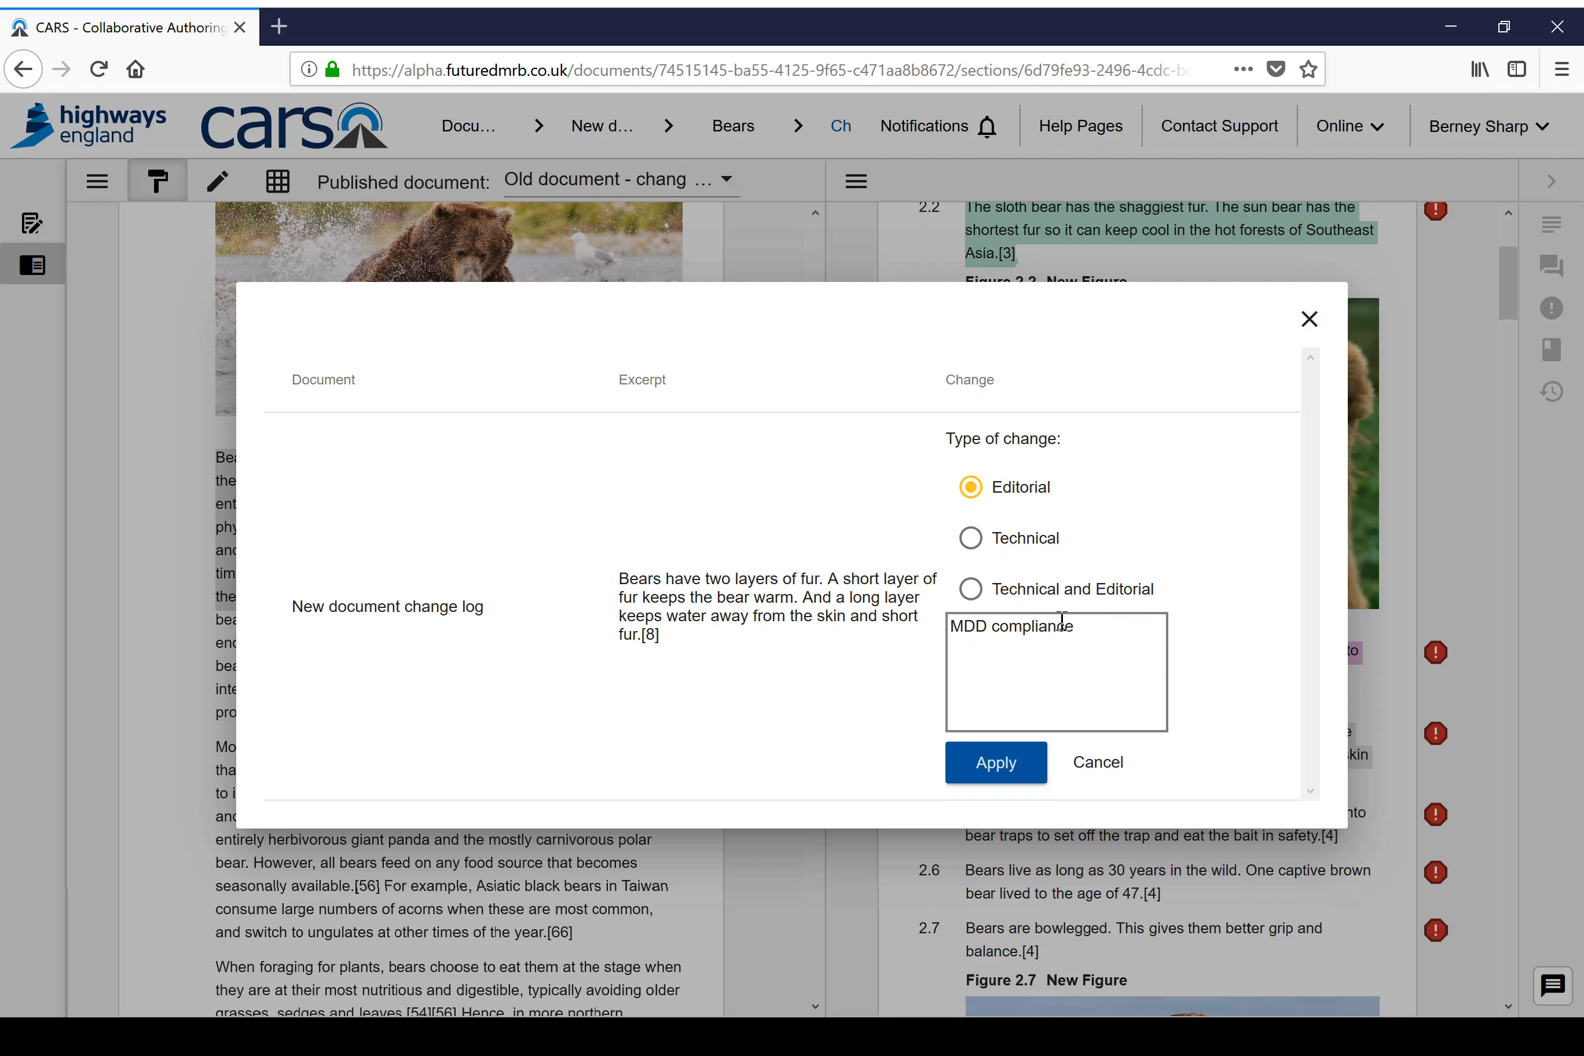
{"action": "left_click_drag", "start_coordinate": [1095, 628], "coordinate": [957, 627]}
{"action": "left_click", "coordinate": [997, 762]}
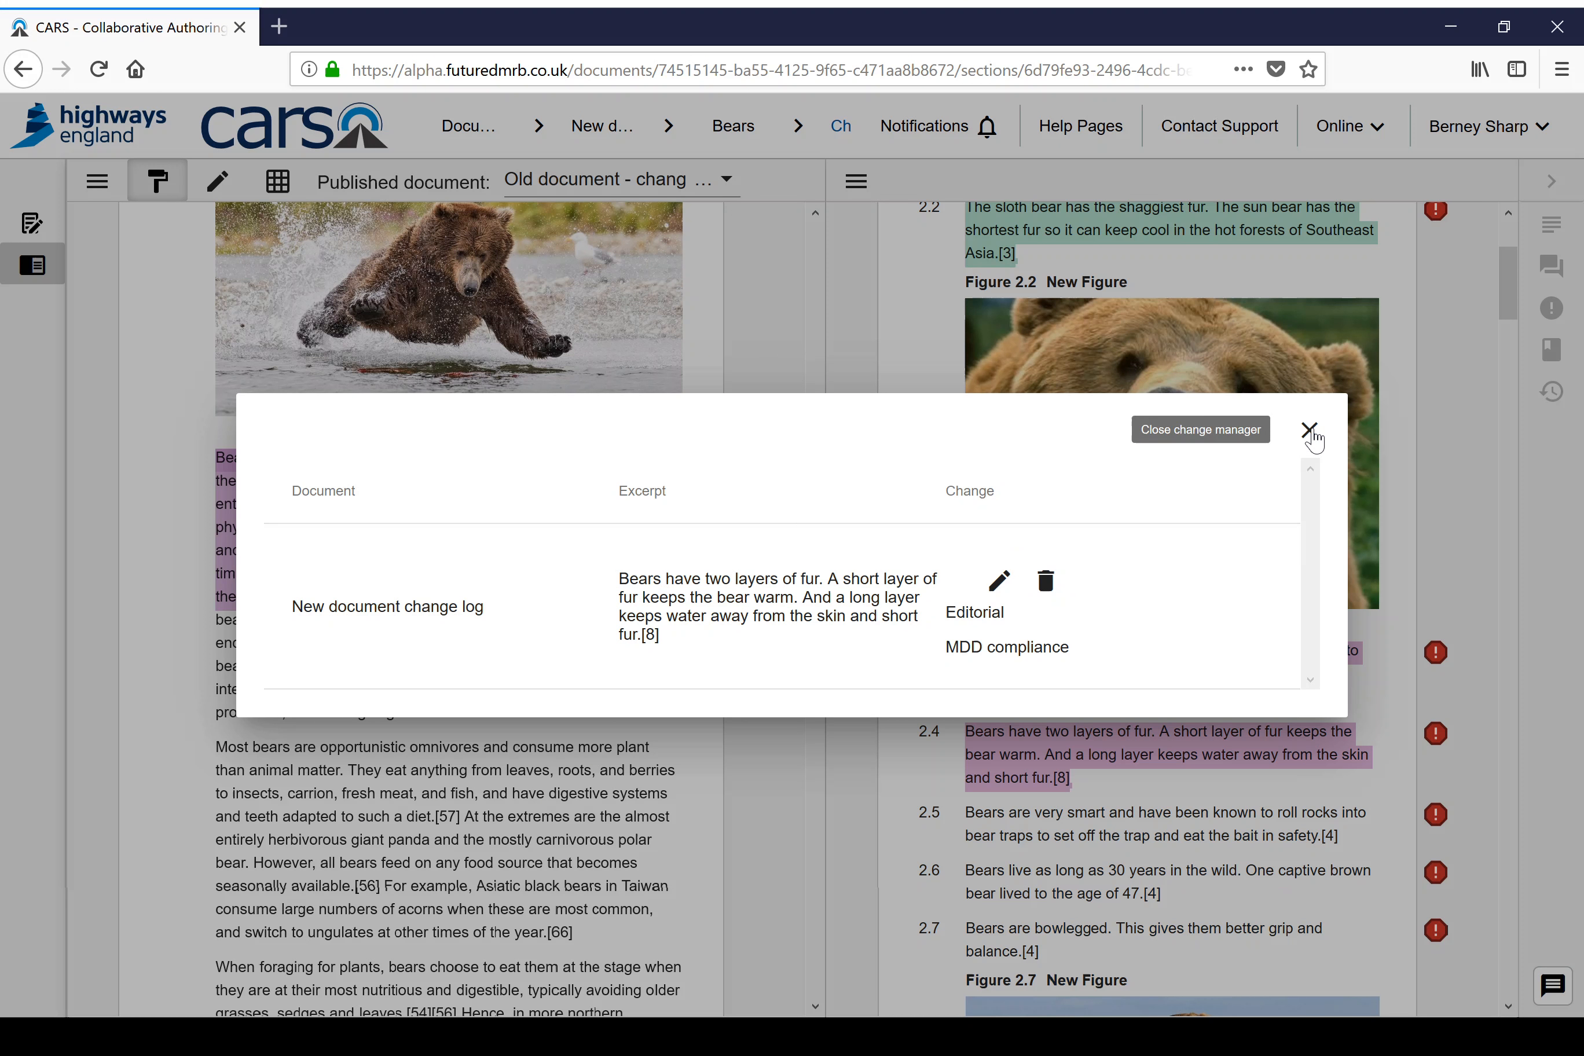
{"action": "left_click", "coordinate": [1309, 431]}
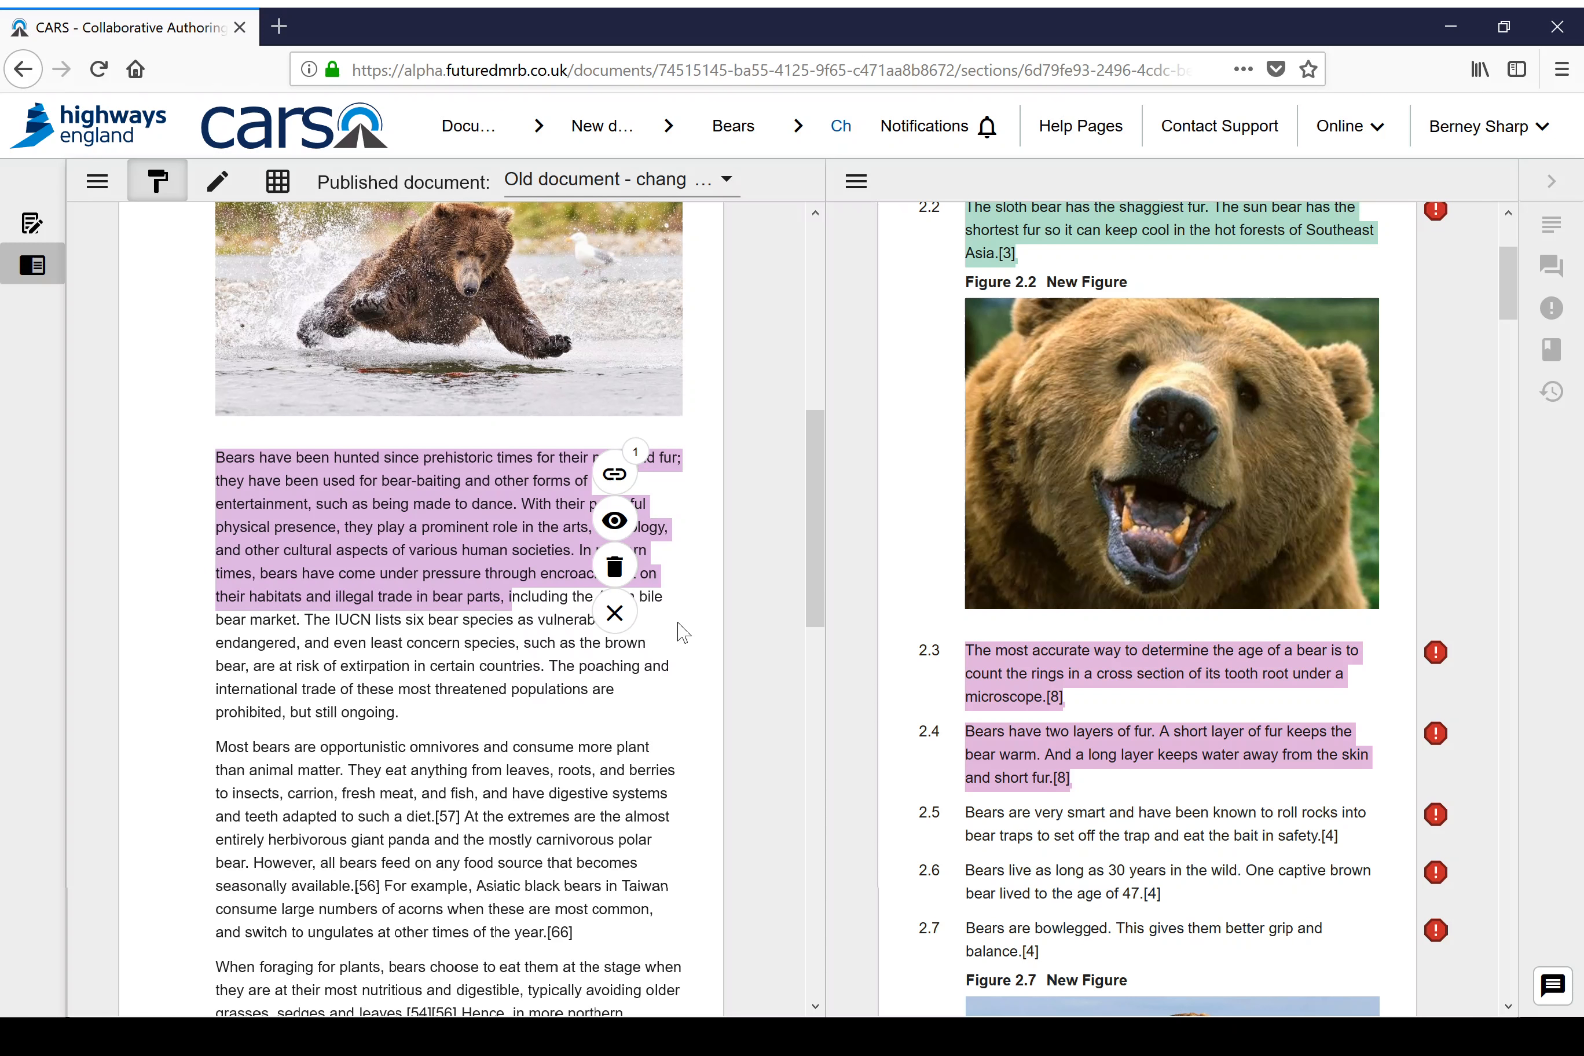
Step: Open the Dogs section of the old published document and hide its contents list
{"action": "left_click_drag", "start_coordinate": [820, 489], "coordinate": [822, 272]}
{"action": "mouse_move", "coordinate": [485, 628]}
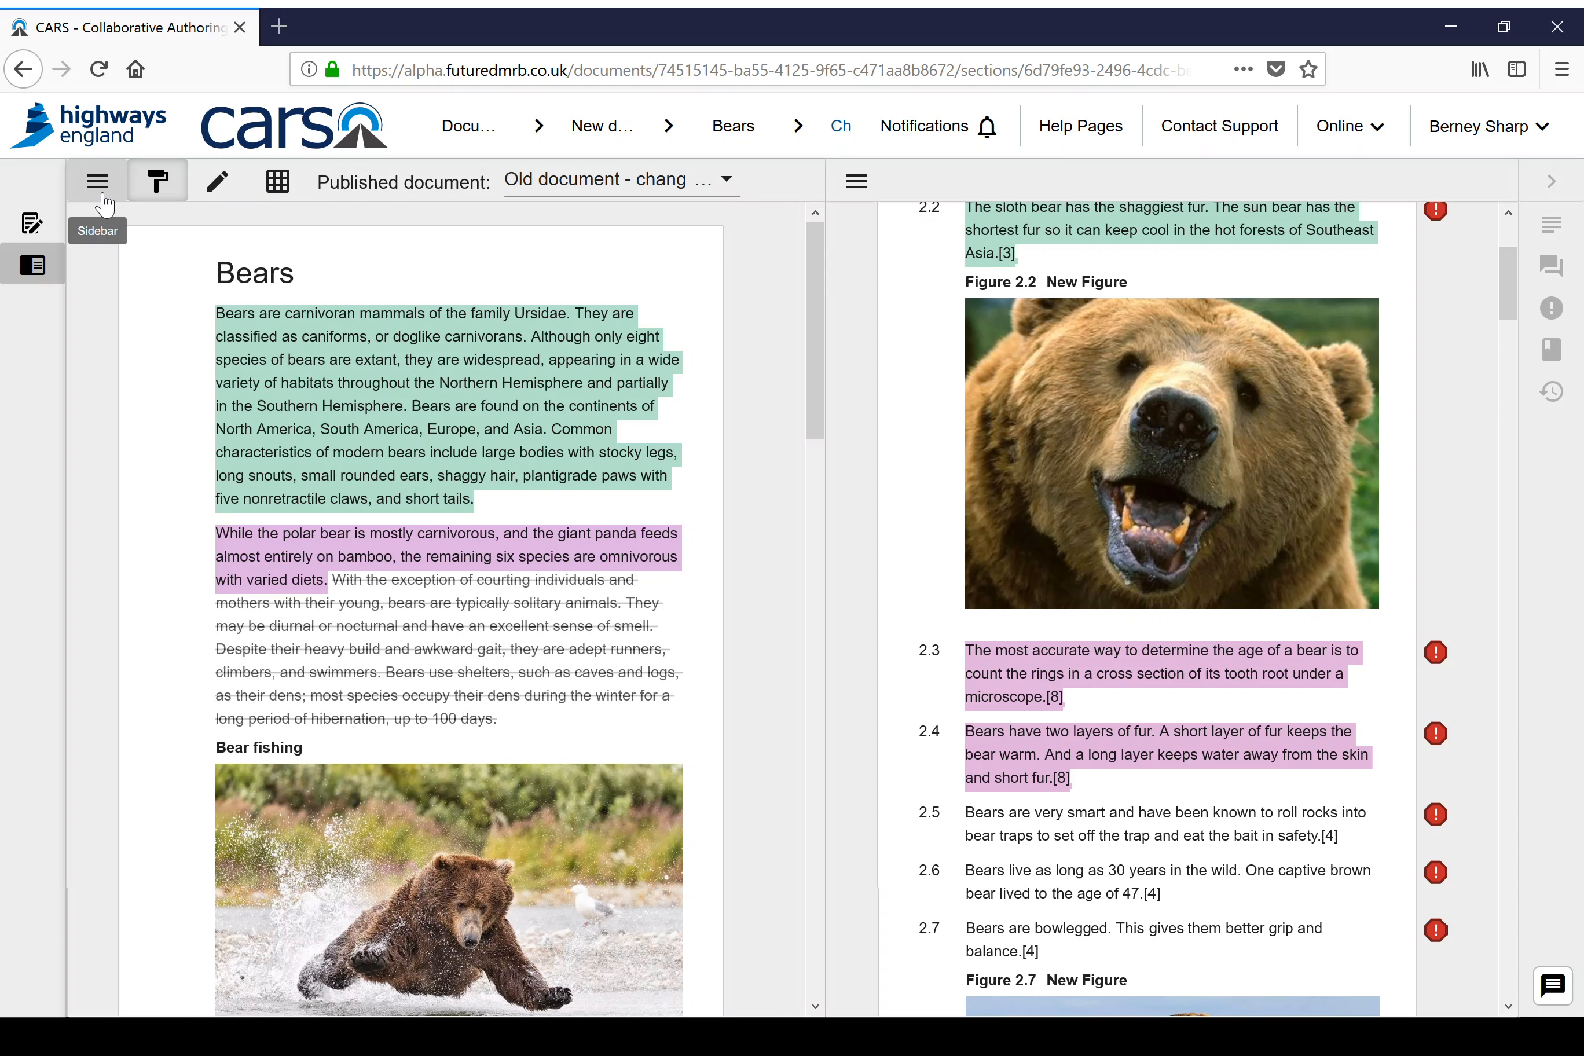
{"action": "left_click", "coordinate": [107, 194]}
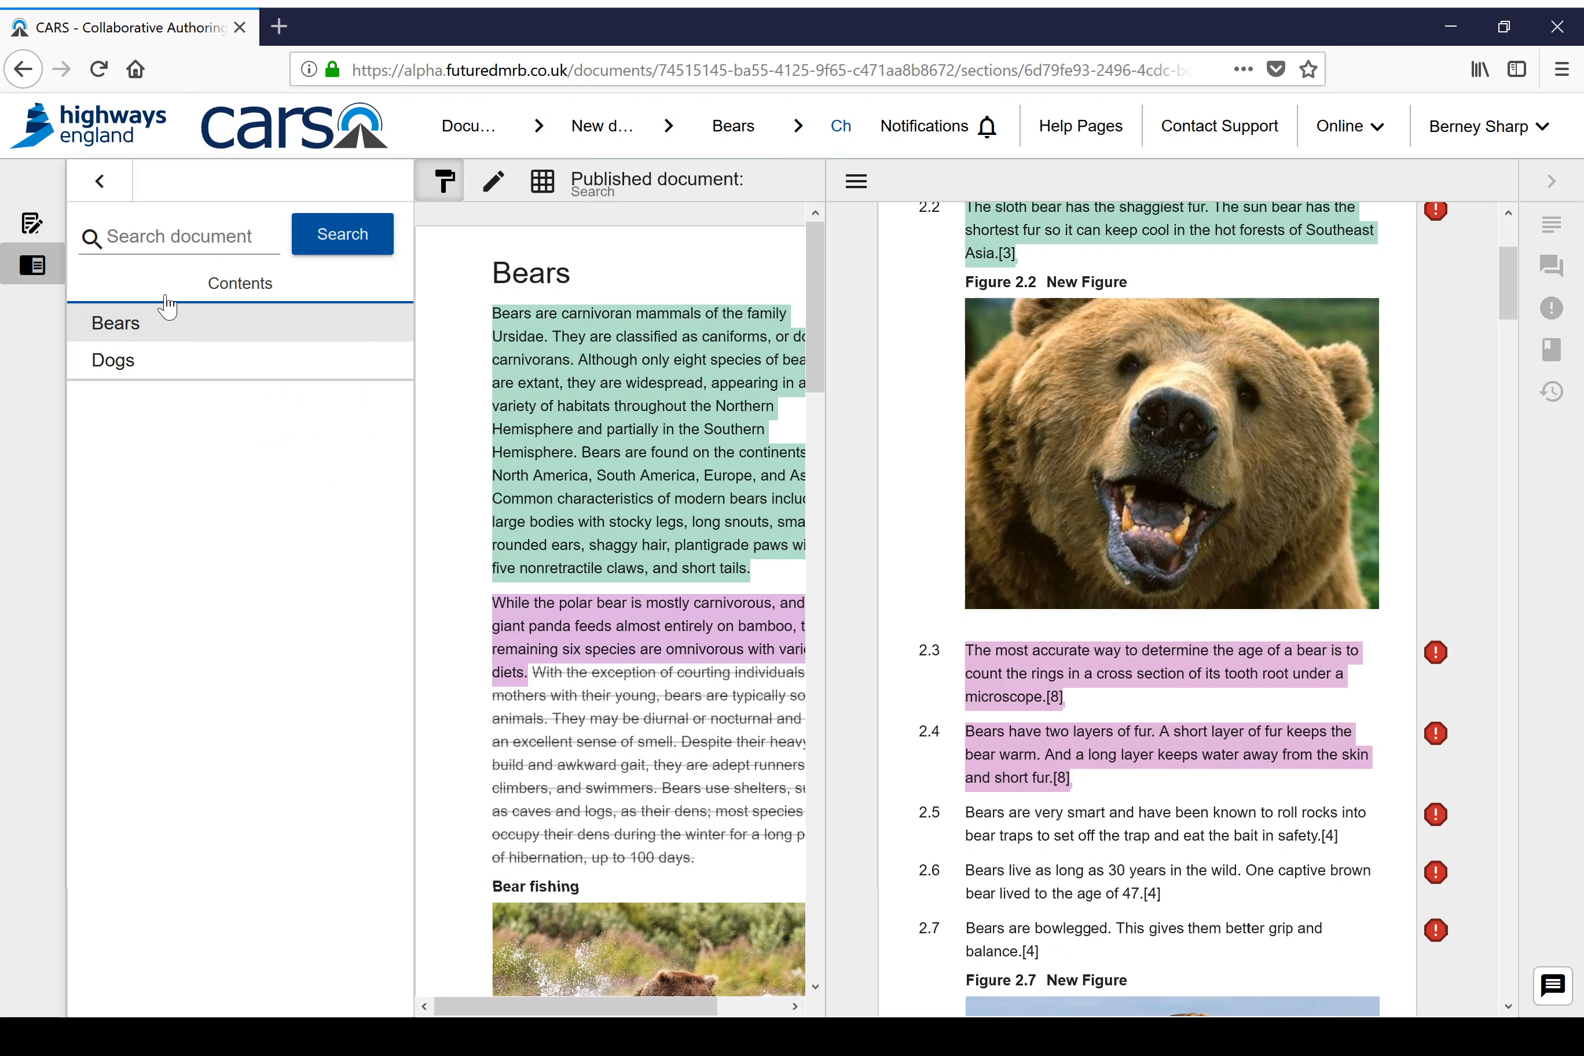
{"action": "left_click", "coordinate": [115, 368]}
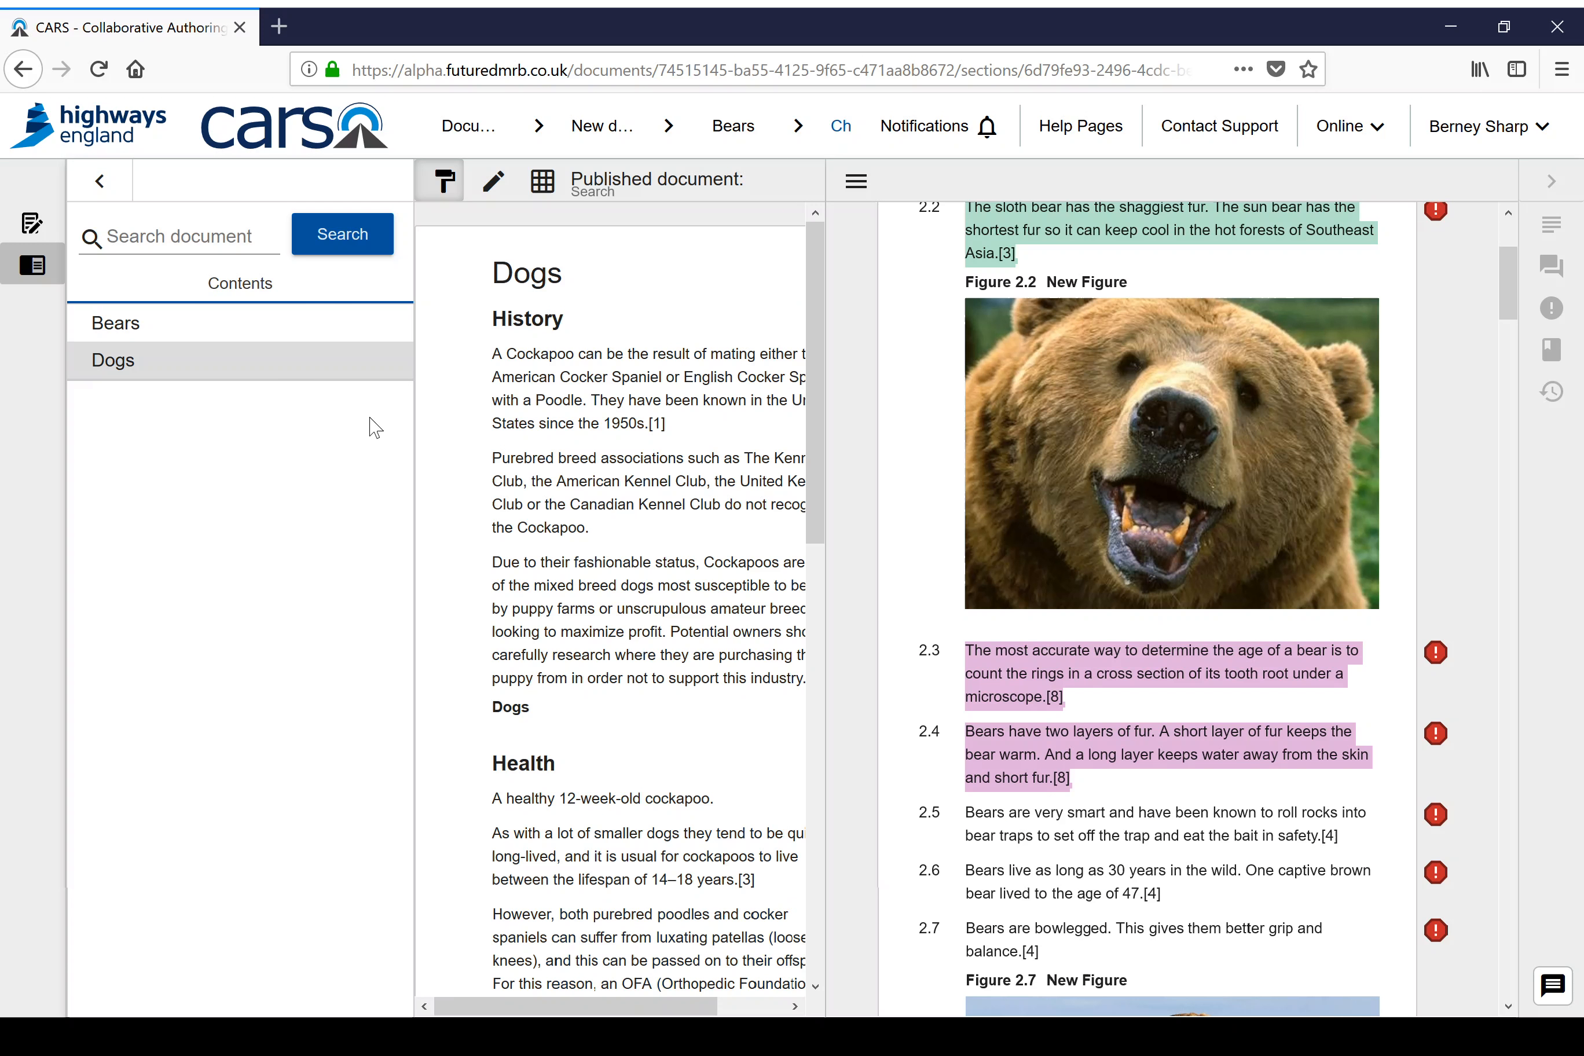
{"action": "left_click", "coordinate": [99, 181]}
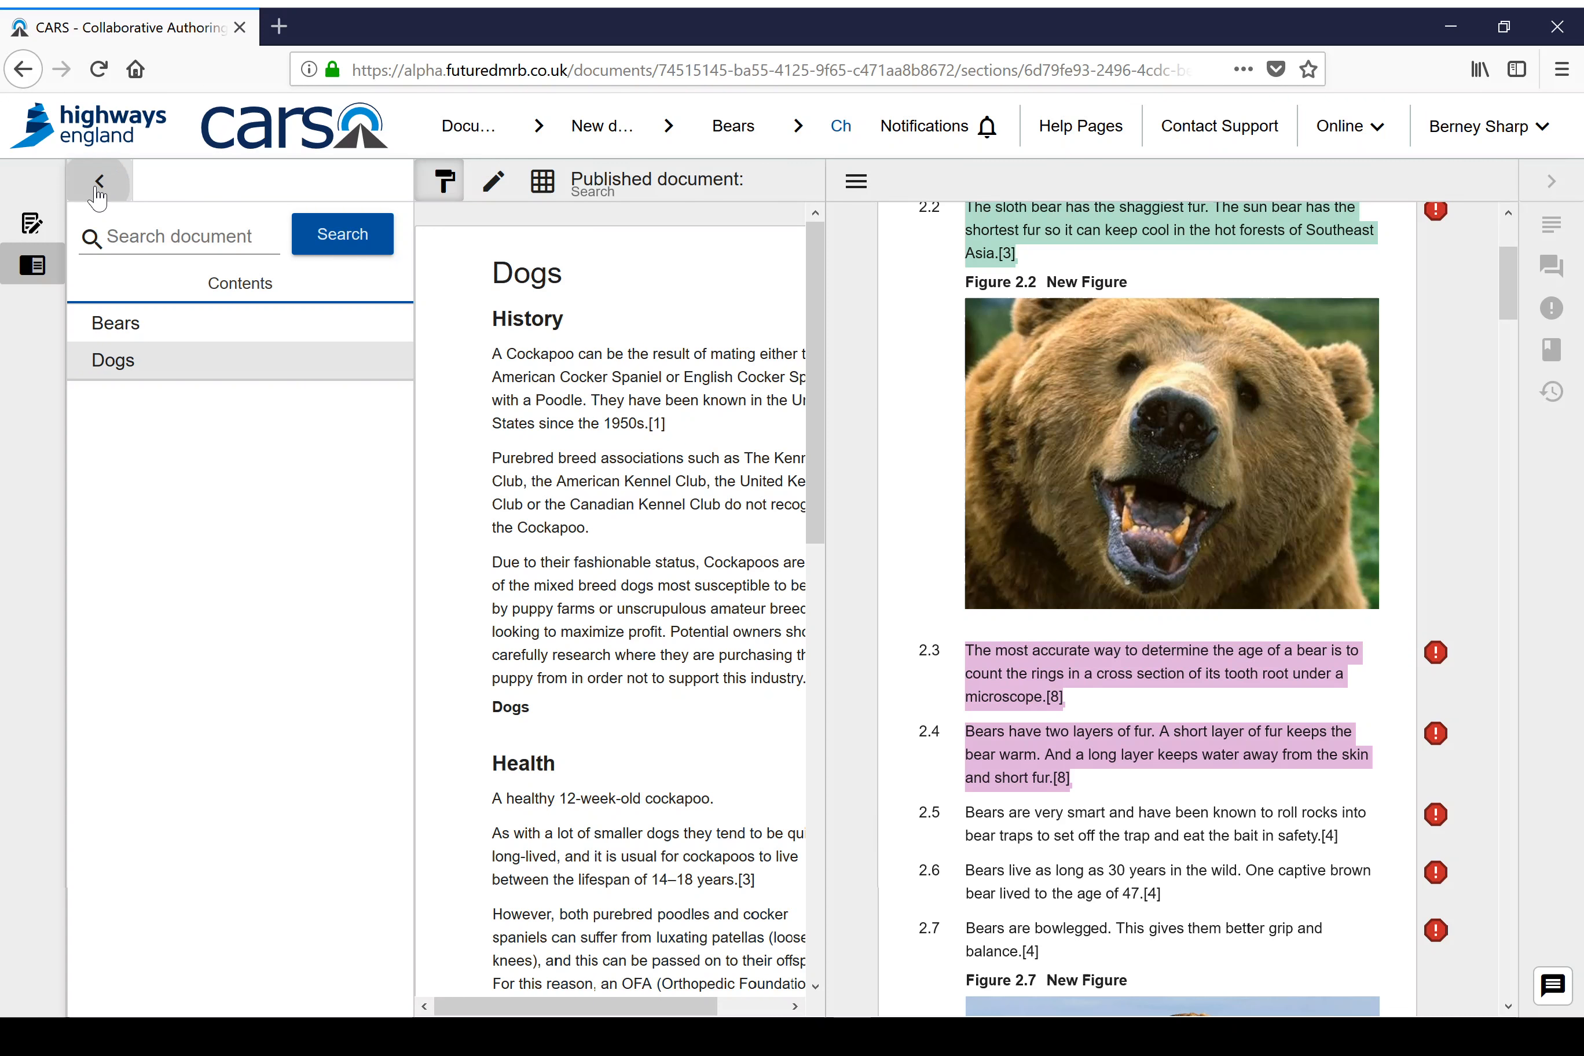
Step: Try to mark the whole Dogs text, from the first History paragraph to the end of Characteristics, as deleted
{"action": "mouse_move", "coordinate": [216, 353]}
{"action": "left_mouse_down"}
{"action": "mouse_move", "coordinate": [435, 947]}
{"action": "mouse_move", "coordinate": [429, 1019]}
{"action": "mouse_move", "coordinate": [543, 955]}
{"action": "left_mouse_up"}
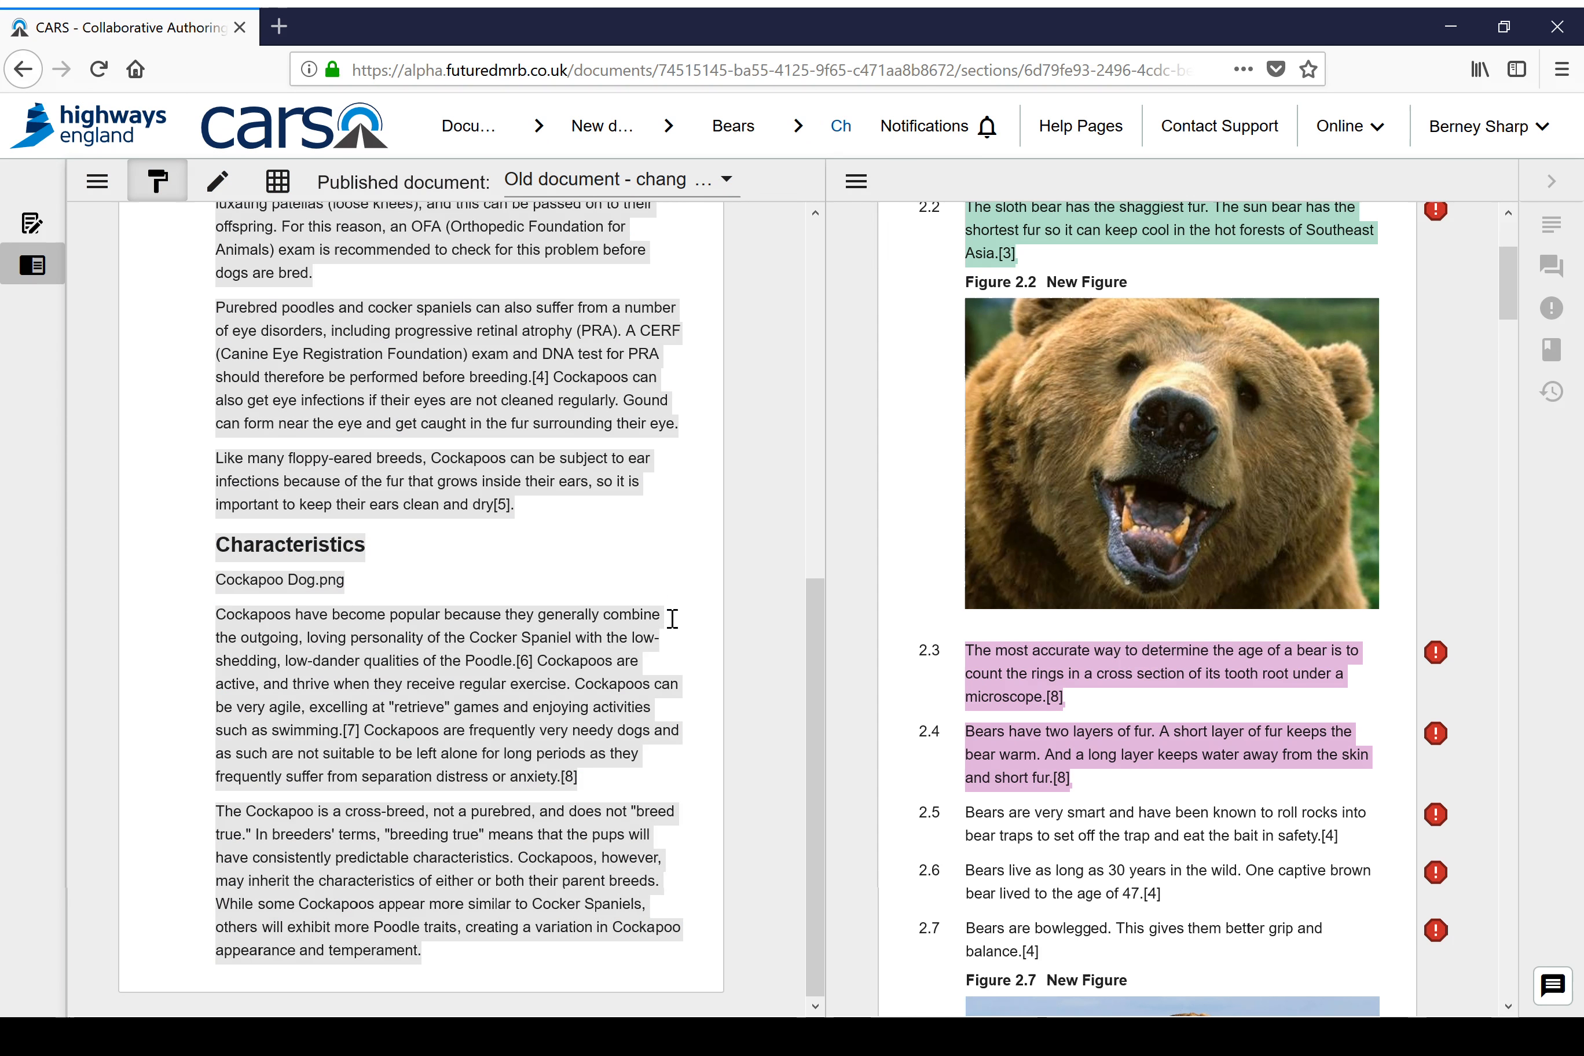
{"action": "scroll", "coordinate": [657, 627], "scroll_direction": "up", "scroll_amount": 5}
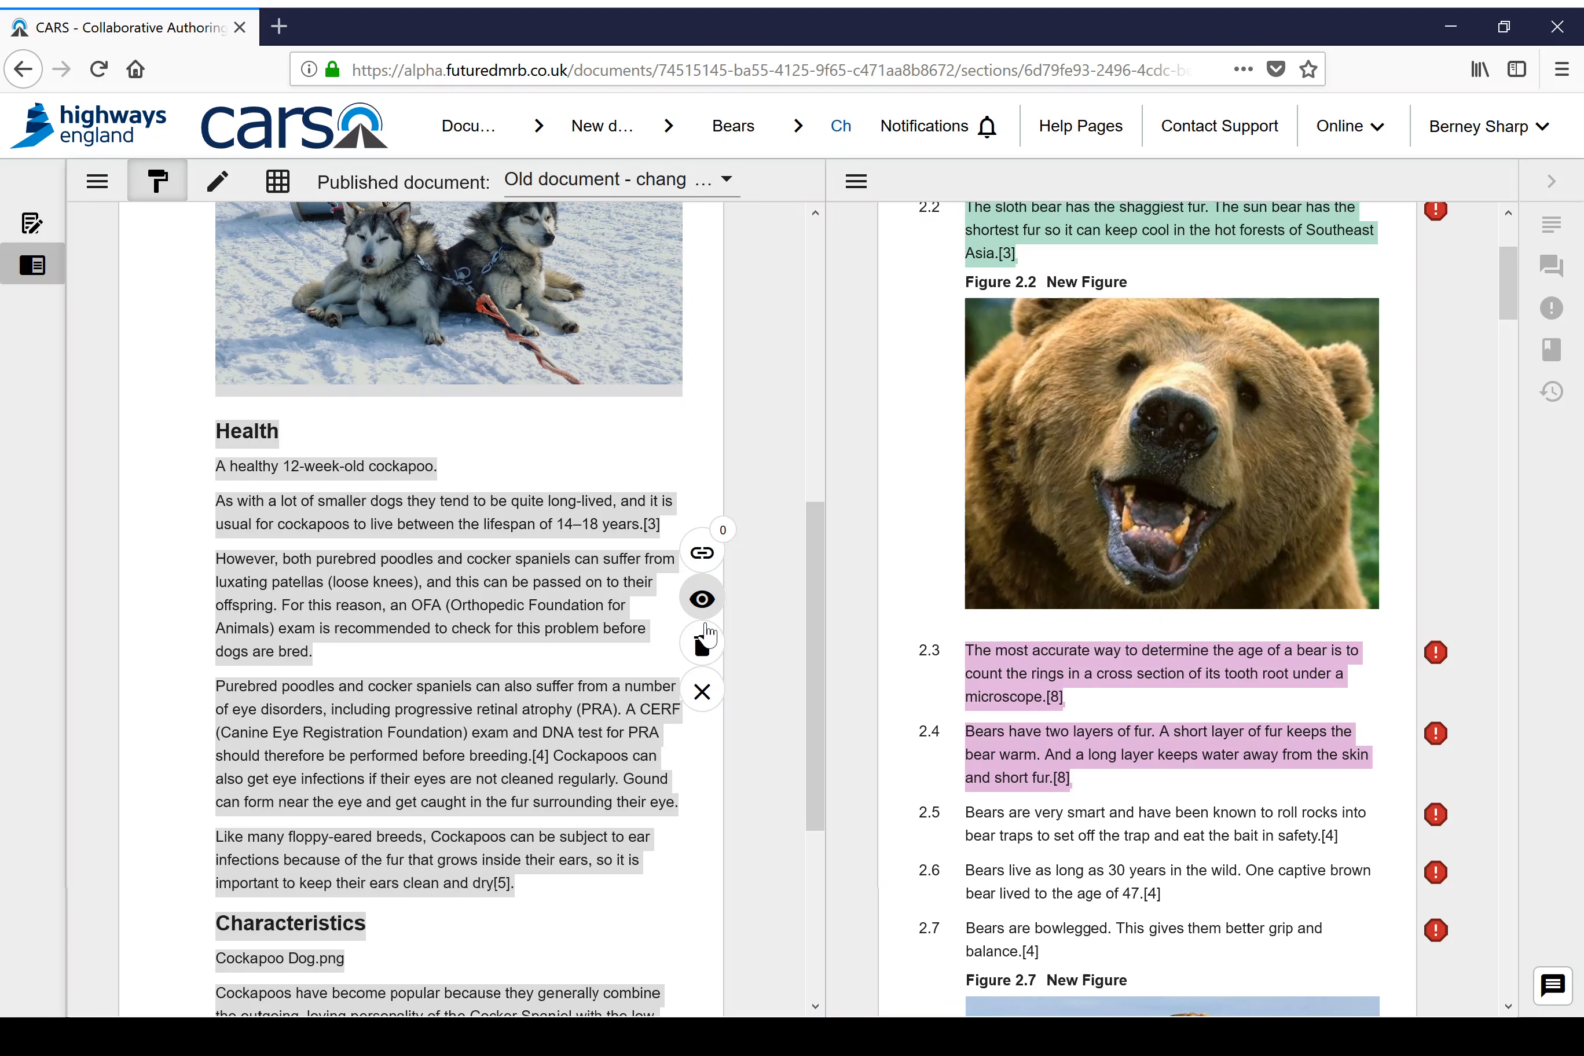
{"action": "left_click", "coordinate": [702, 646]}
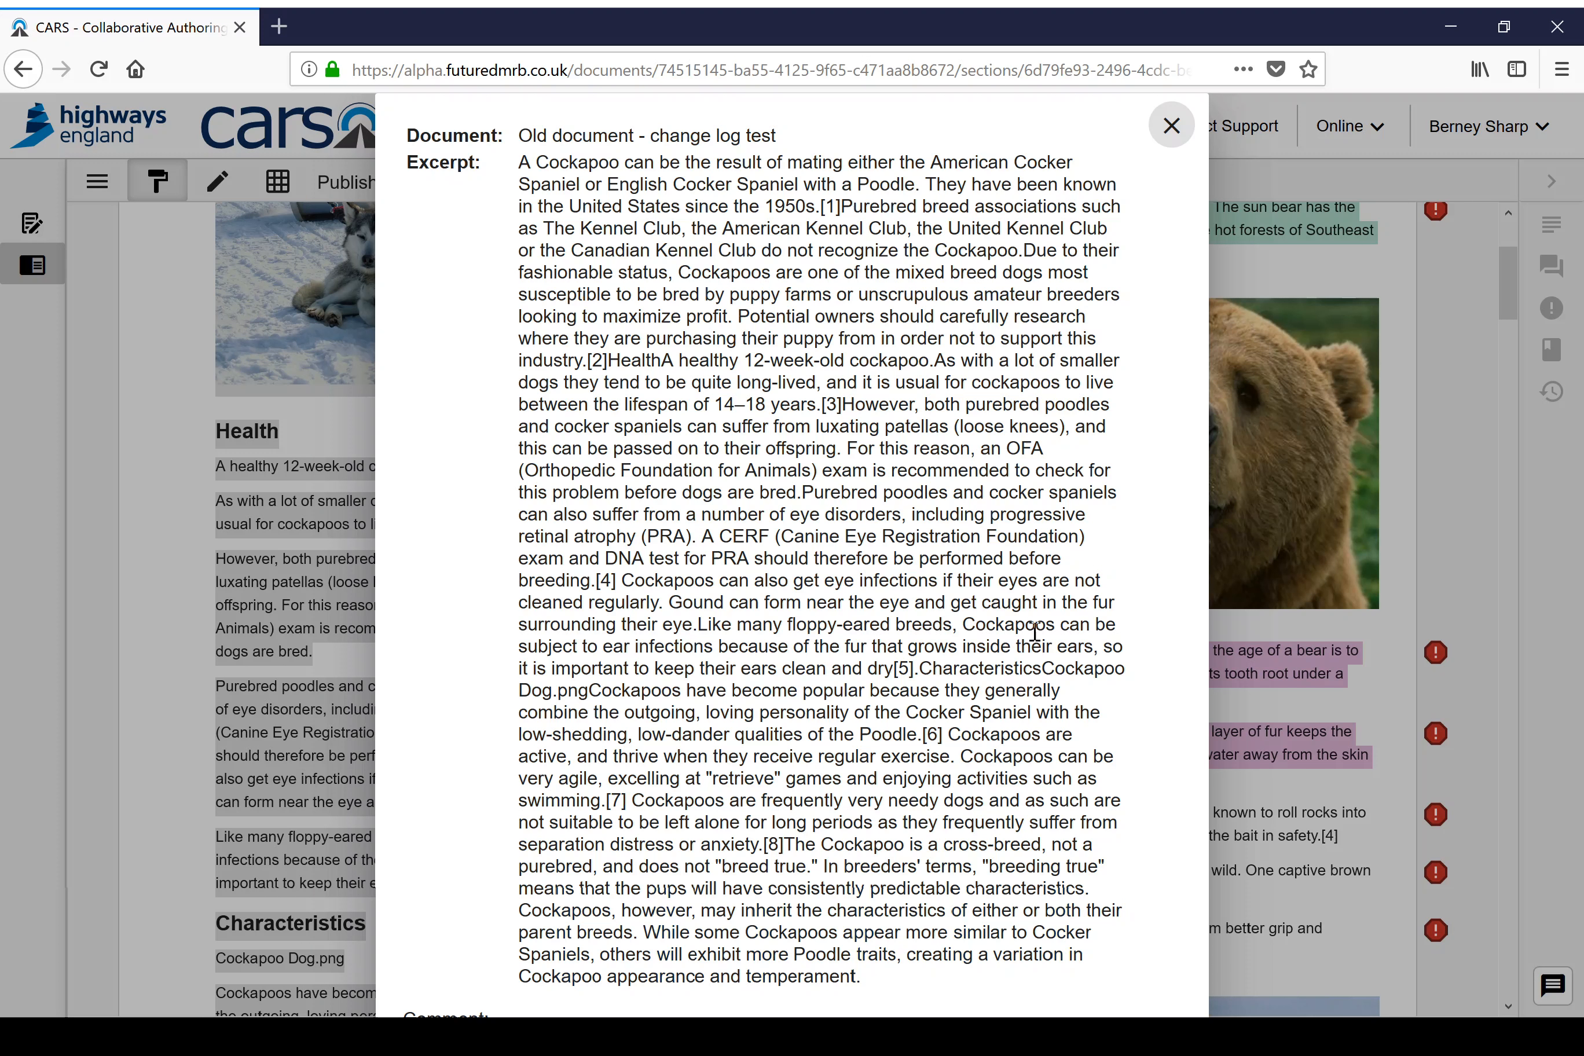
{"action": "key", "text": "Escape"}
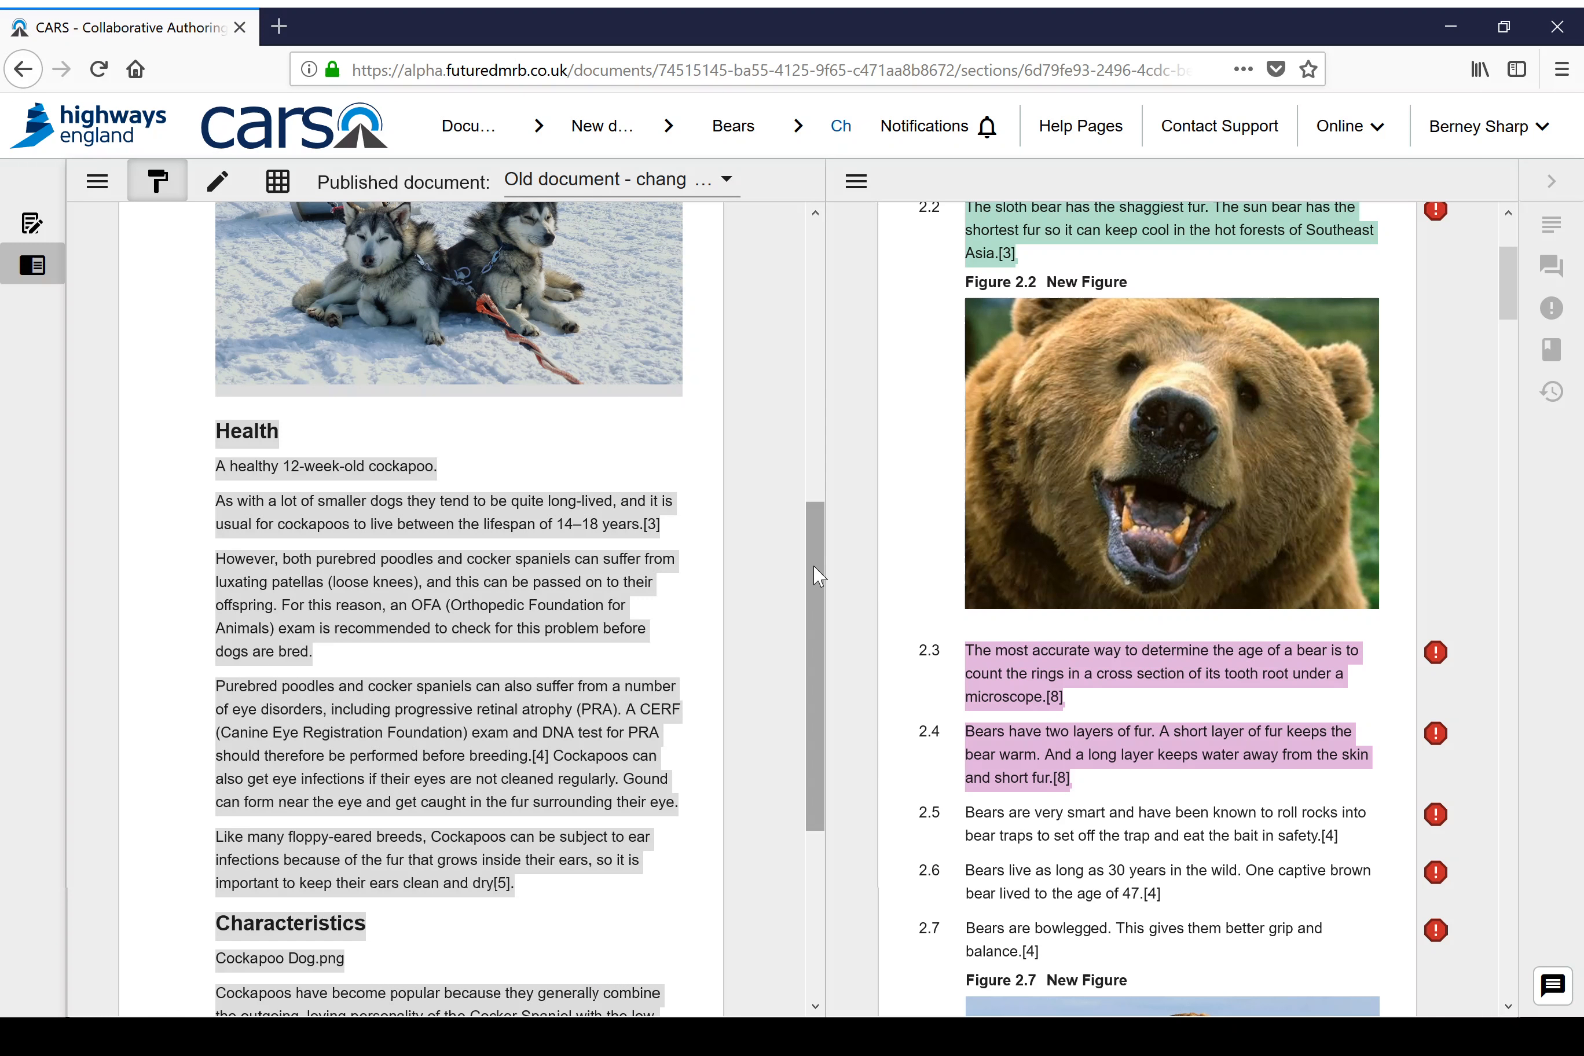
Step: Return to the Bears section of the old published document
{"action": "left_click", "coordinate": [97, 182]}
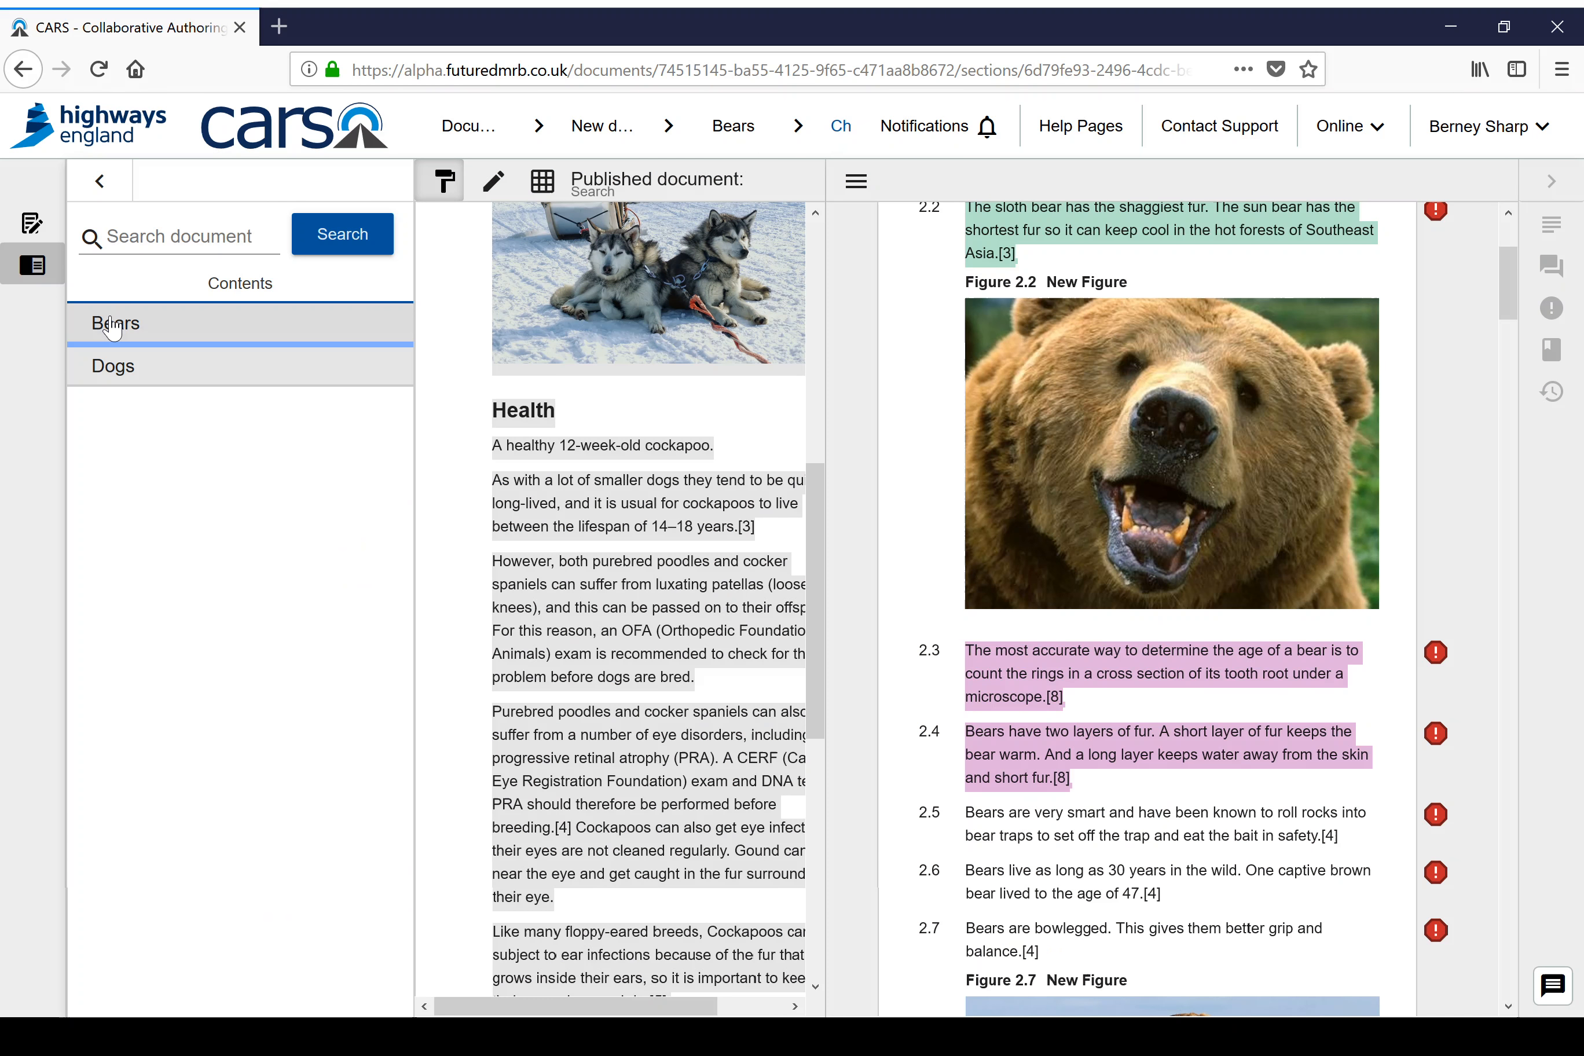
{"action": "left_click", "coordinate": [112, 325]}
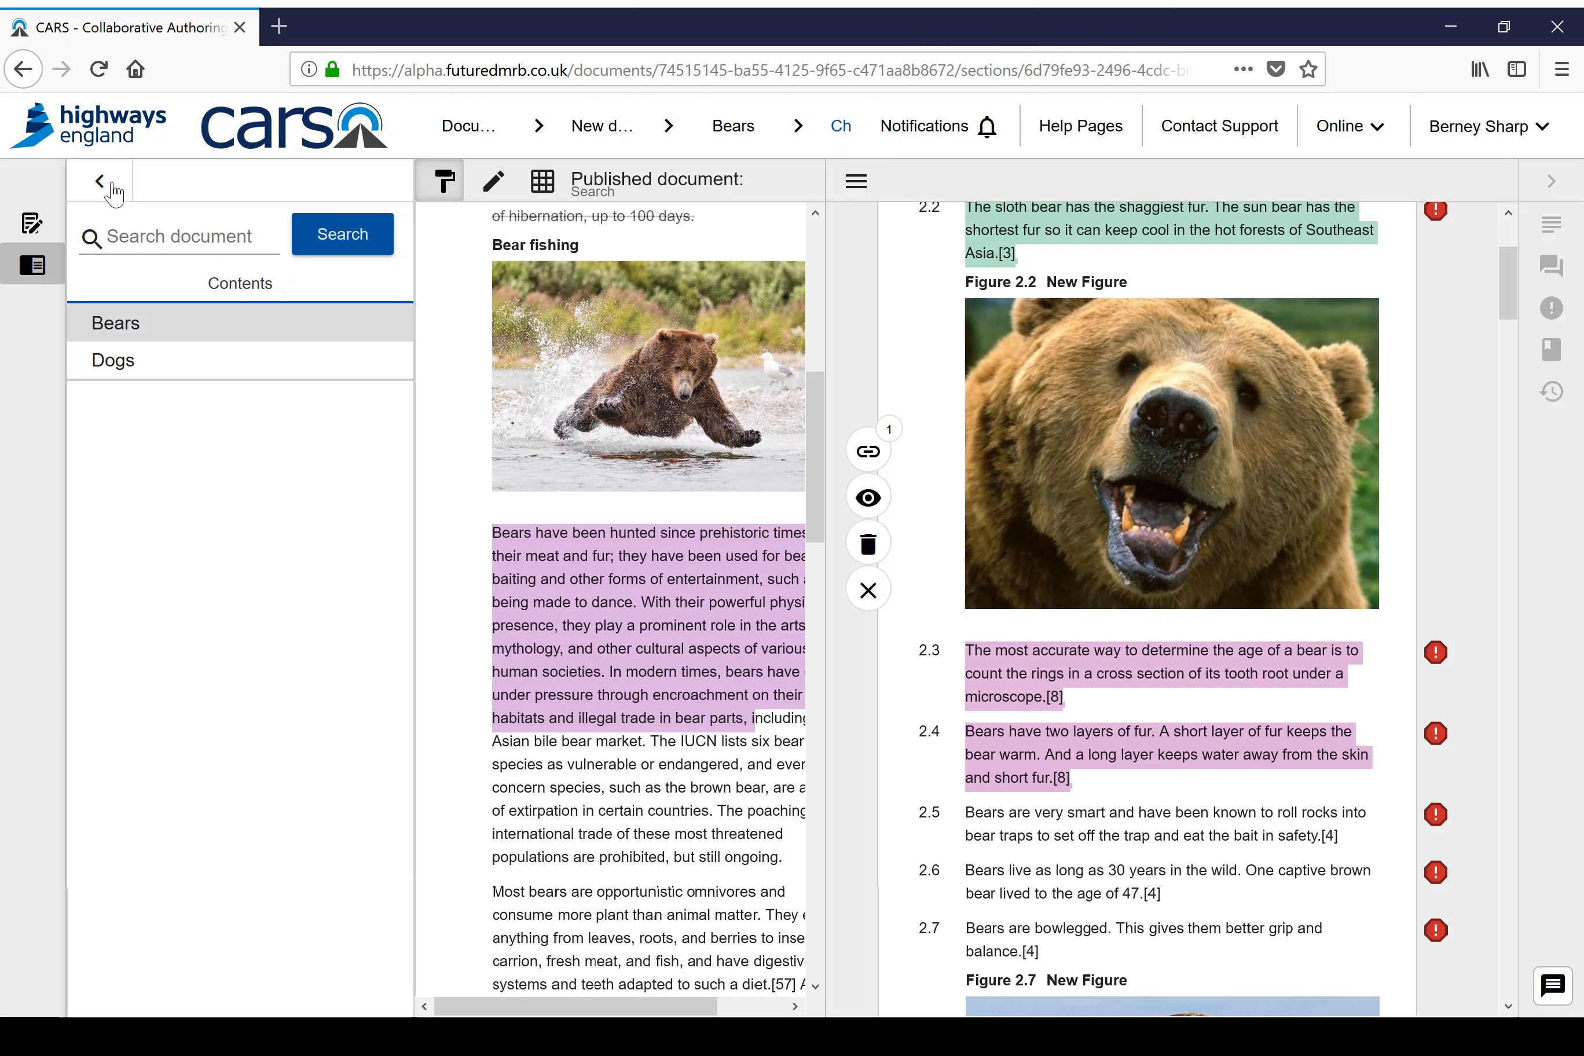
Step: Hide the old document's contents list and bring back the change highlights at the start of the Bears section
{"action": "left_click", "coordinate": [113, 185]}
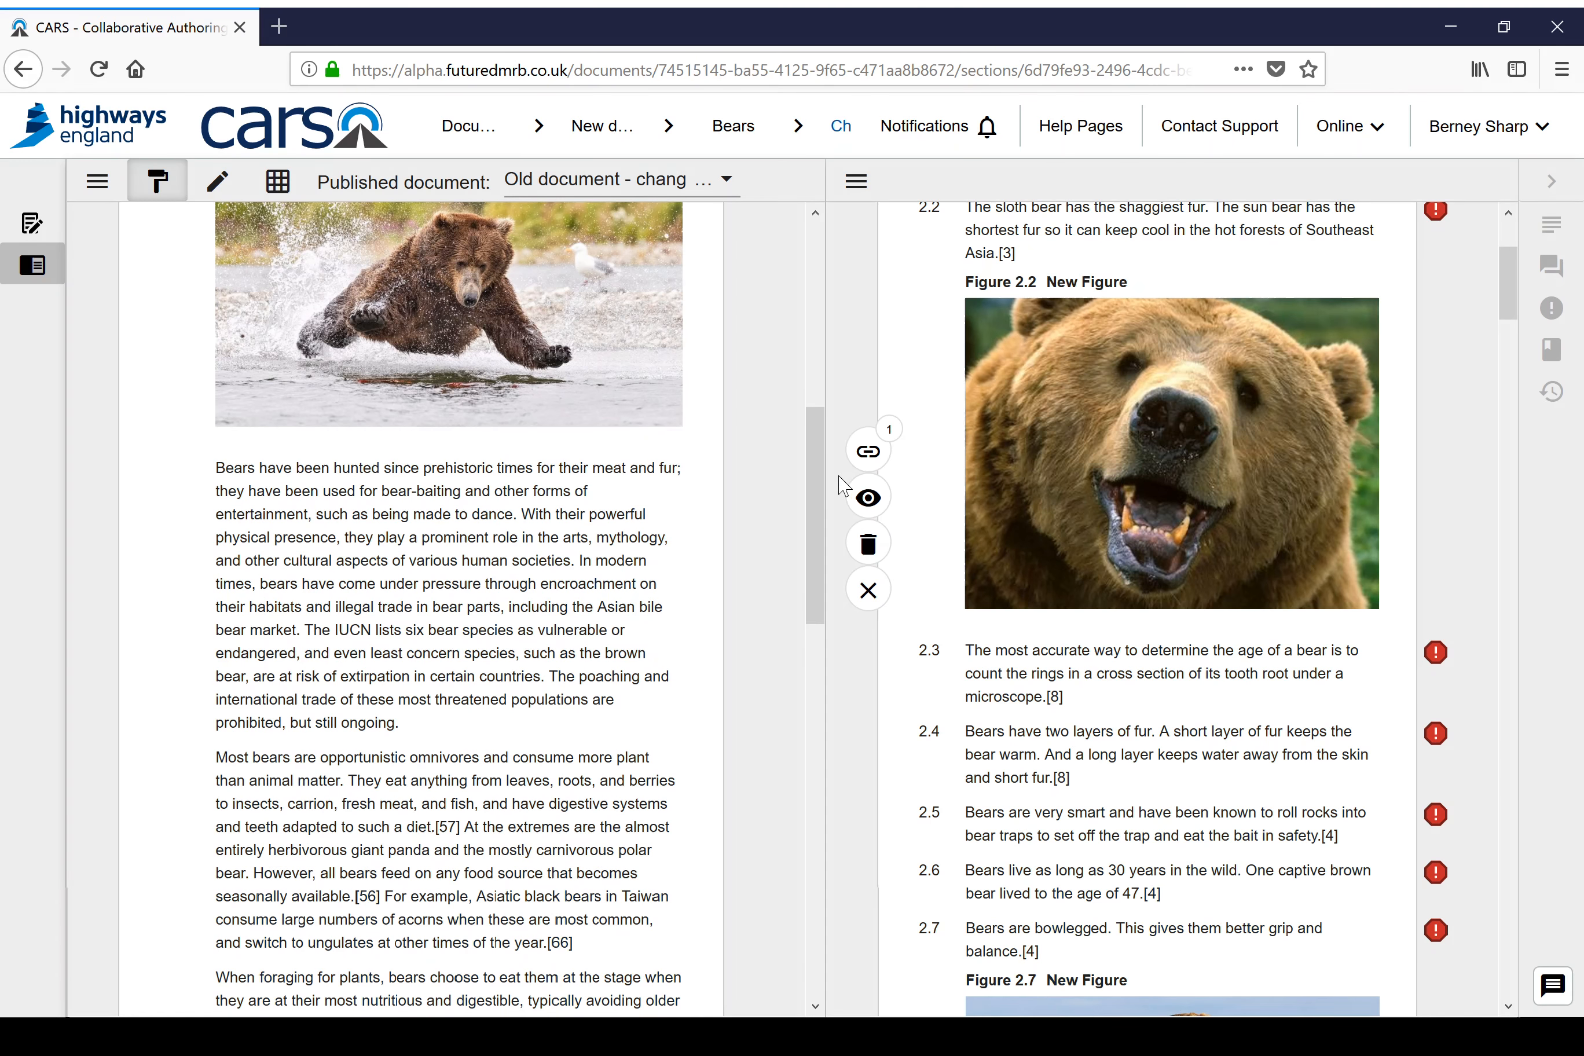
{"action": "left_click", "coordinate": [860, 494]}
{"action": "scroll", "coordinate": [791, 355], "scroll_direction": "up", "scroll_amount": 8}
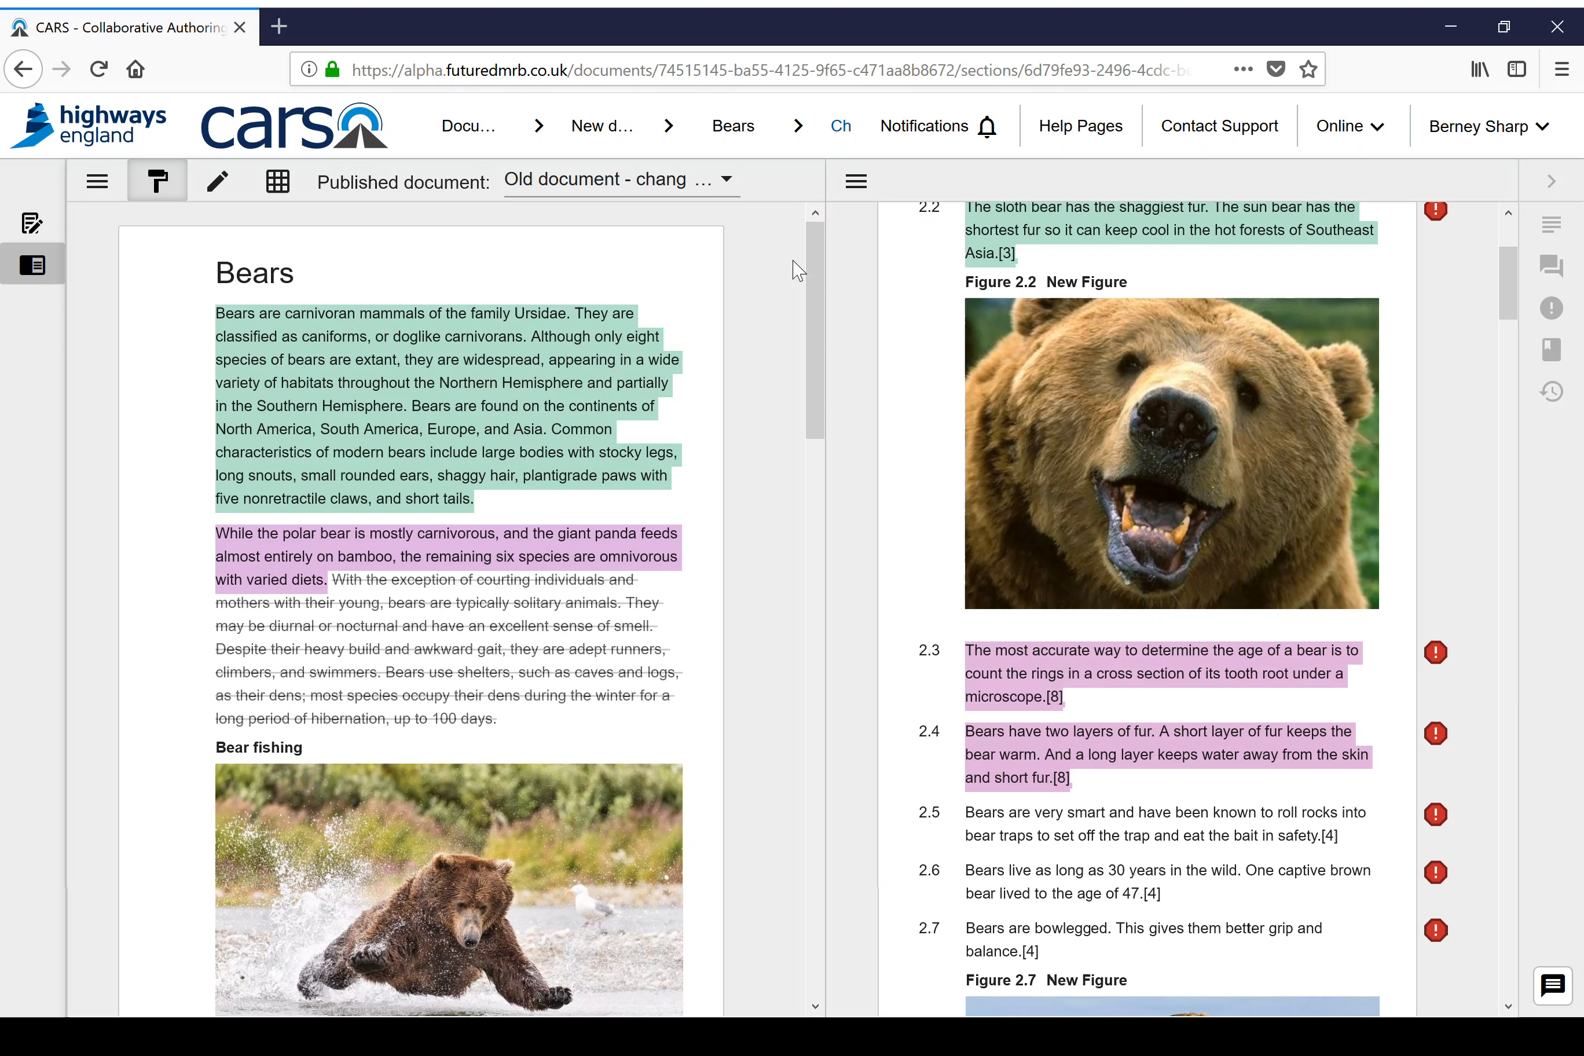
{"action": "left_click", "coordinate": [423, 362]}
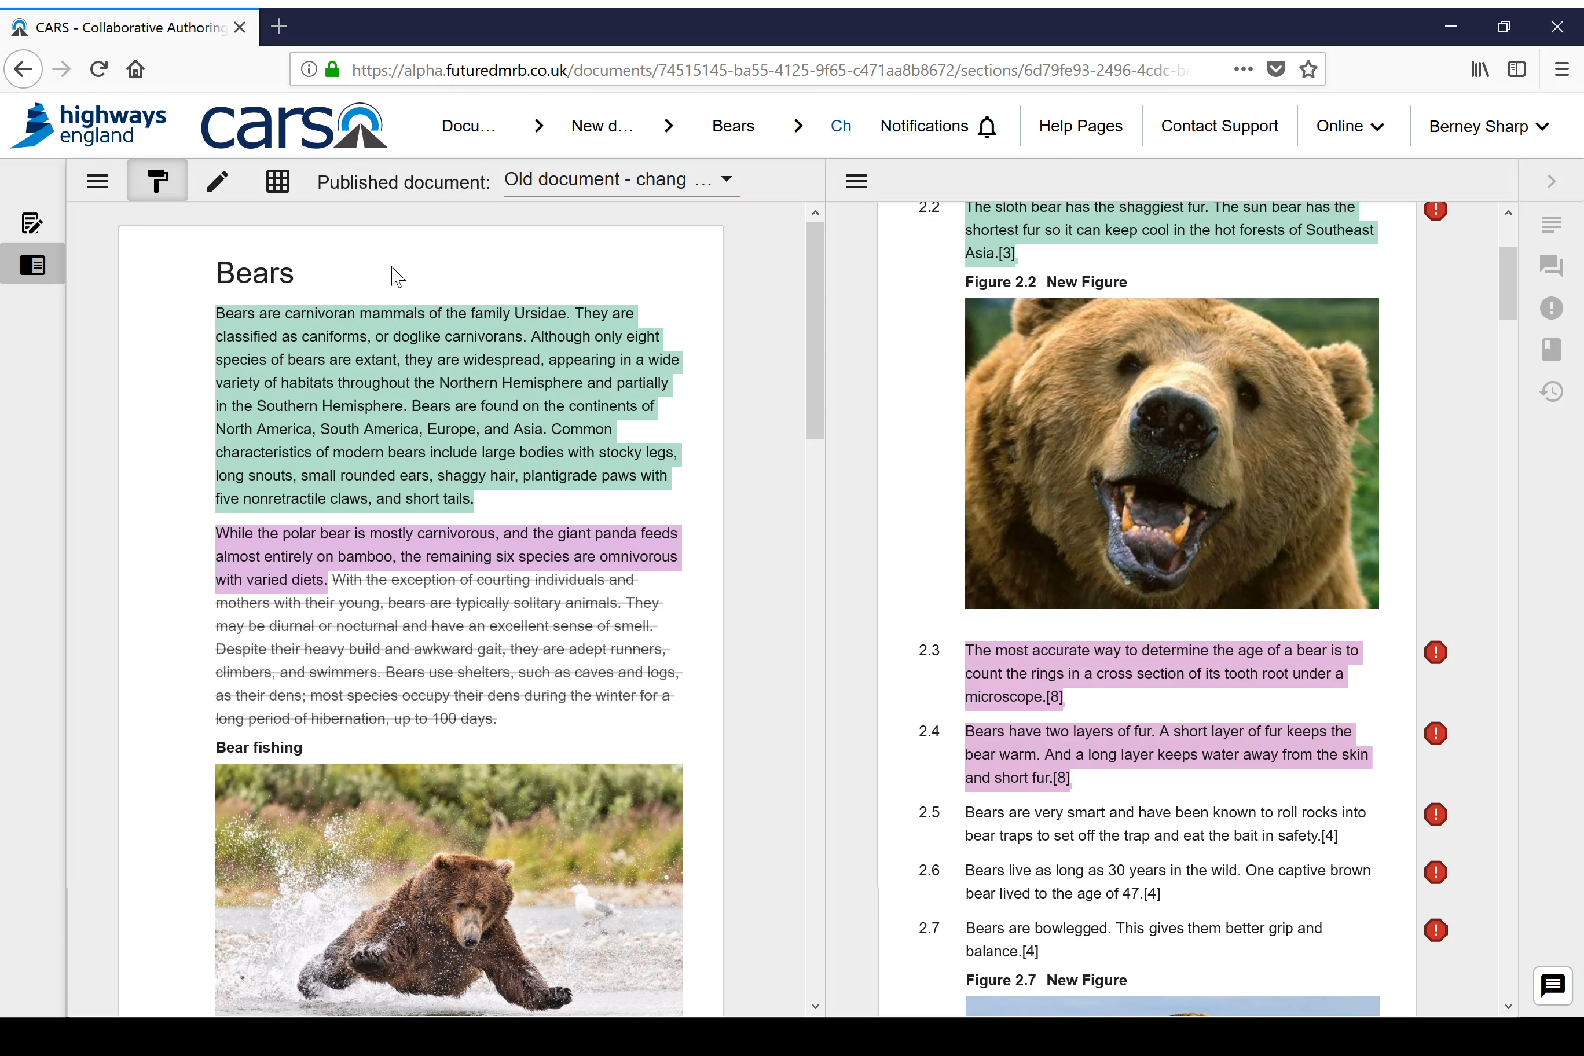
Step: Open the whole change log and filter it to technical changes, followed by editorial changes
{"action": "left_click", "coordinate": [278, 184]}
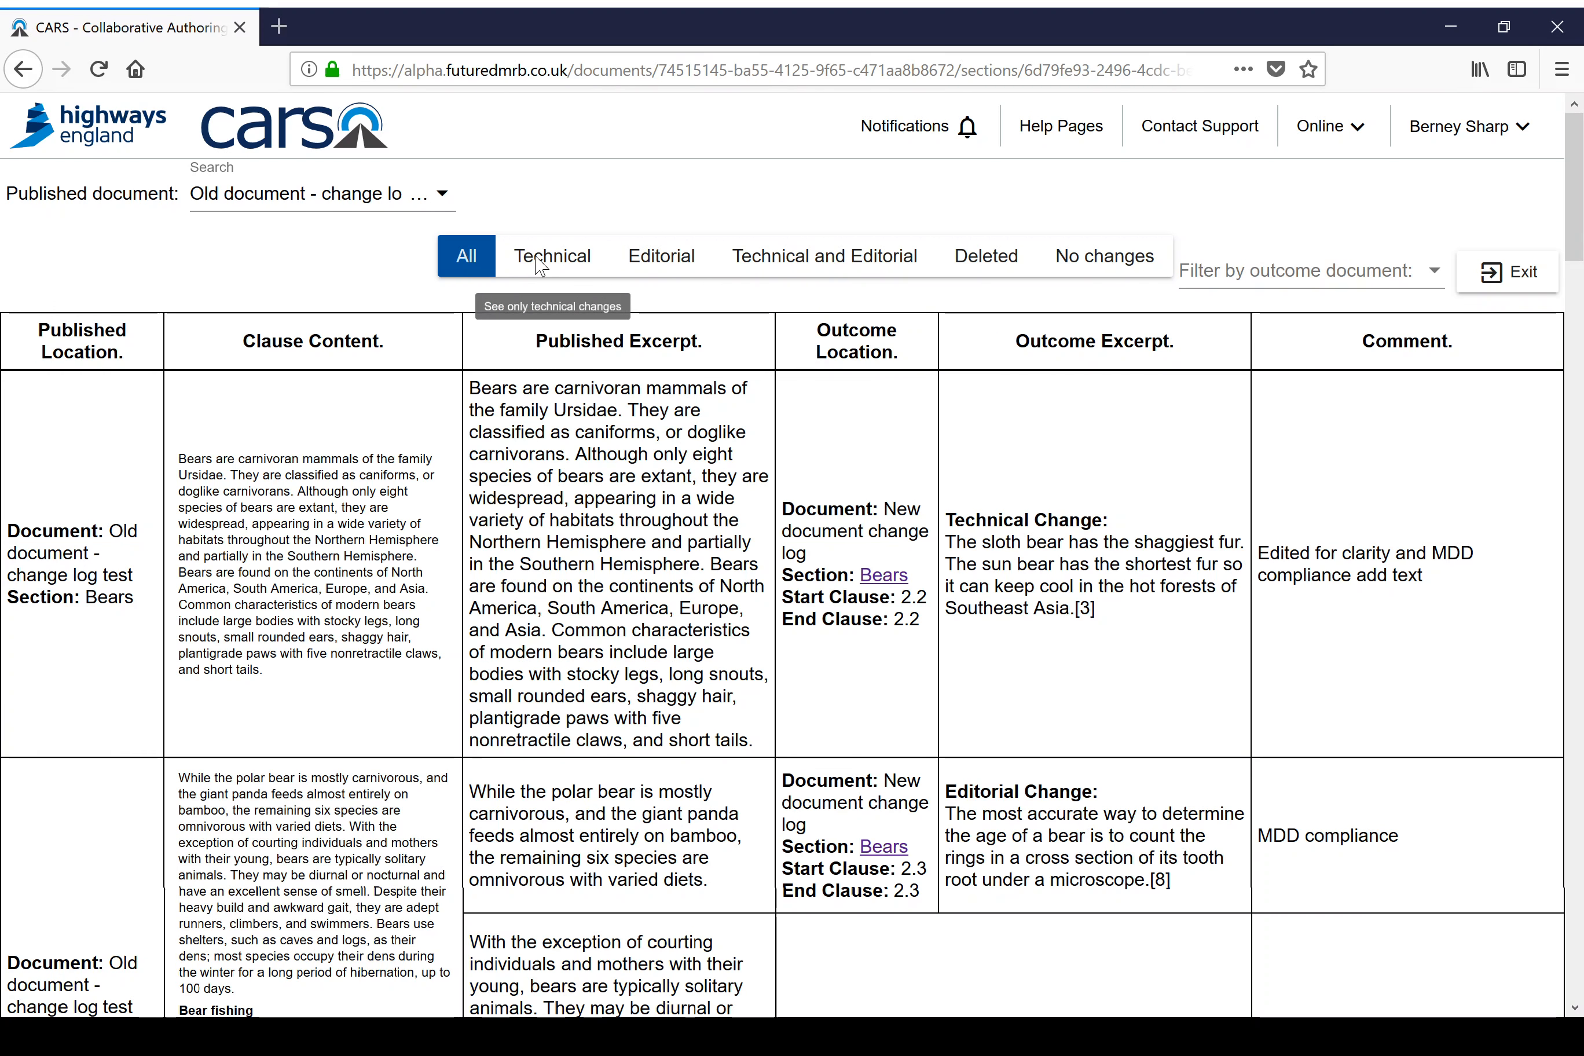
{"action": "left_click", "coordinate": [562, 266]}
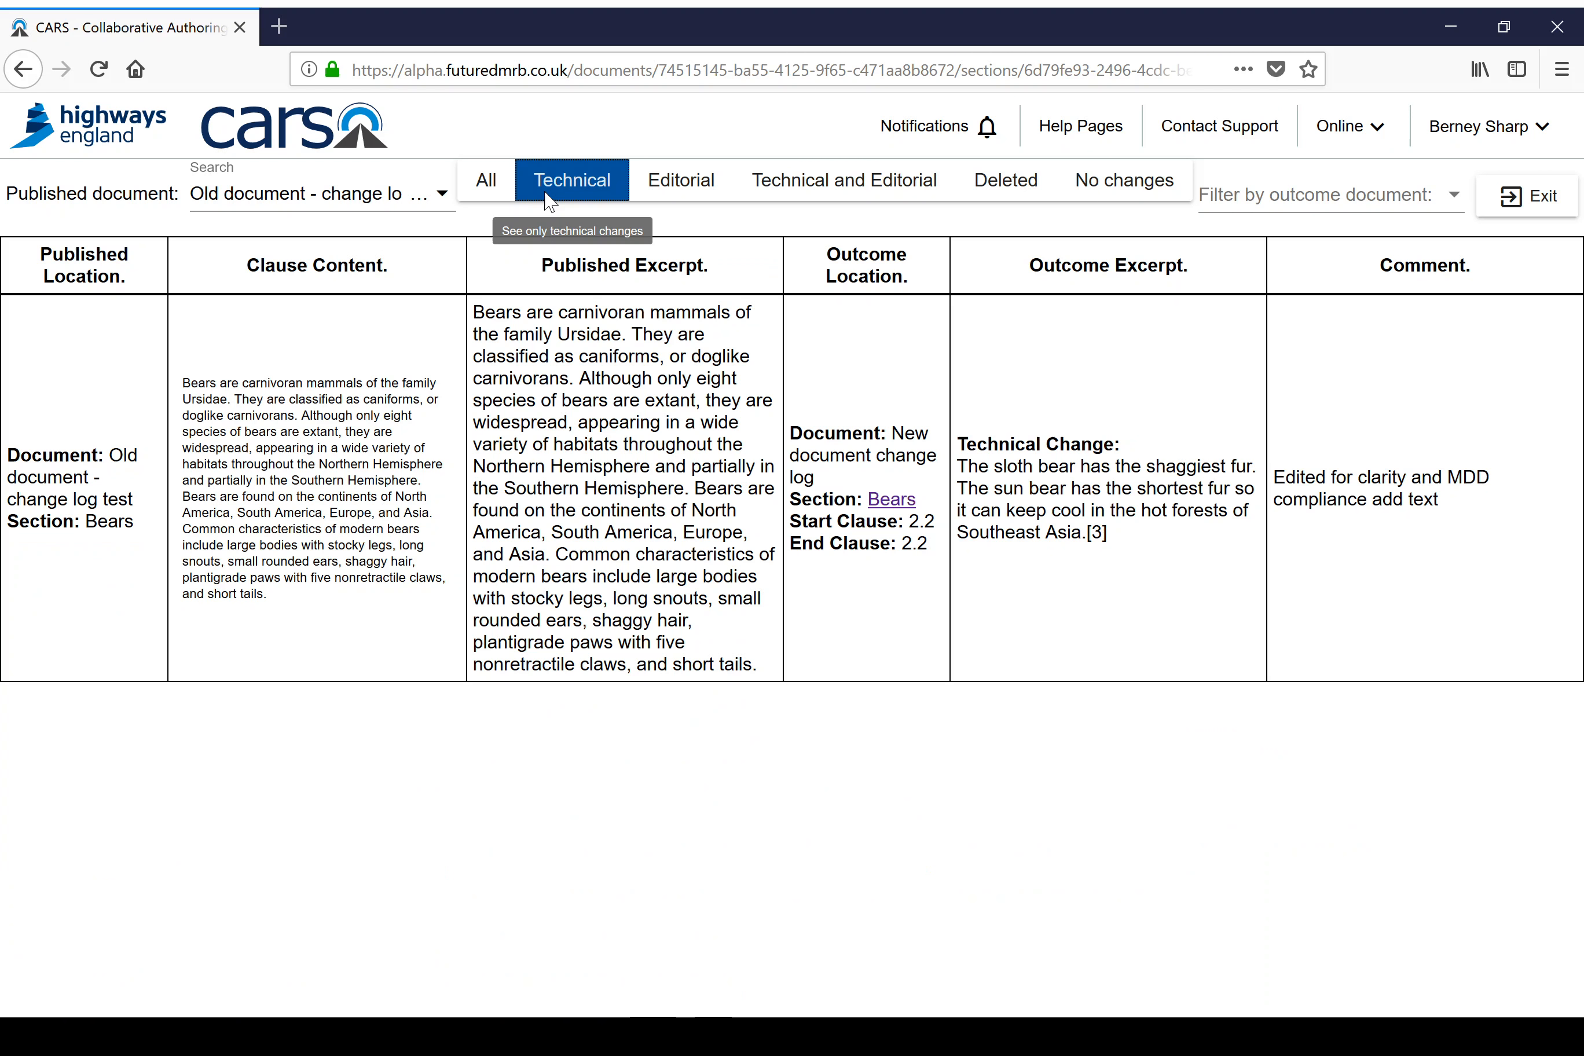
{"action": "left_click", "coordinate": [682, 181]}
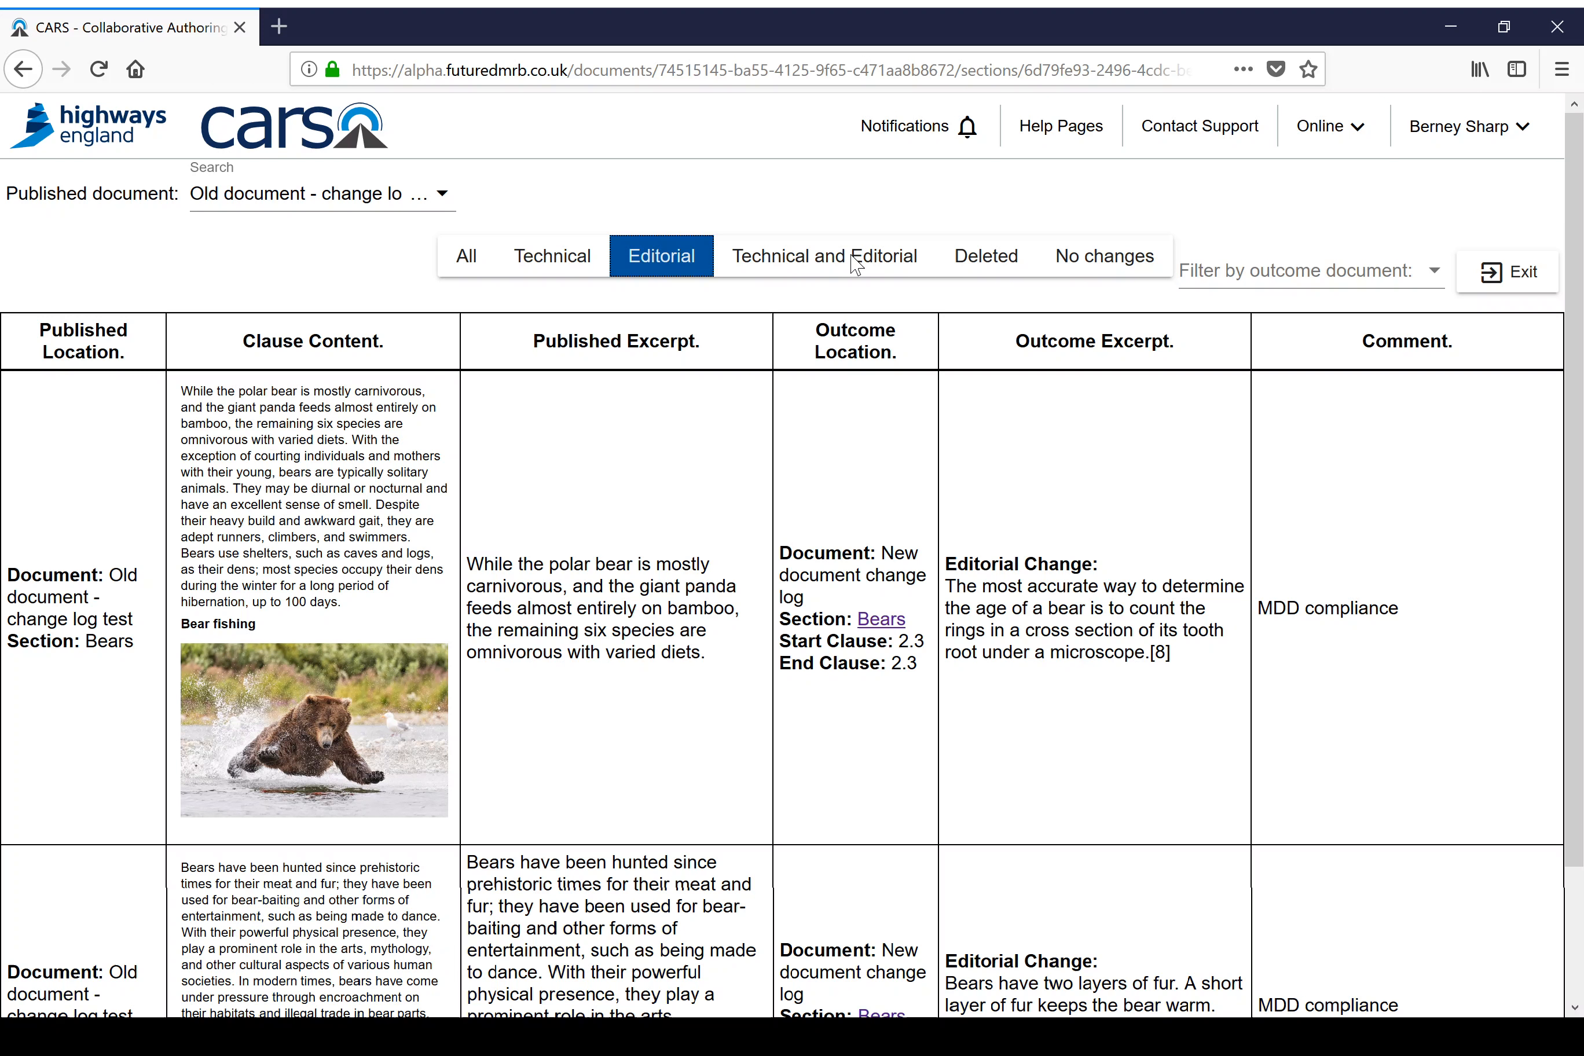
Step: Review the change log's deleted ranges and its clauses with no changes, and exit to the split screen
{"action": "left_click", "coordinate": [993, 258]}
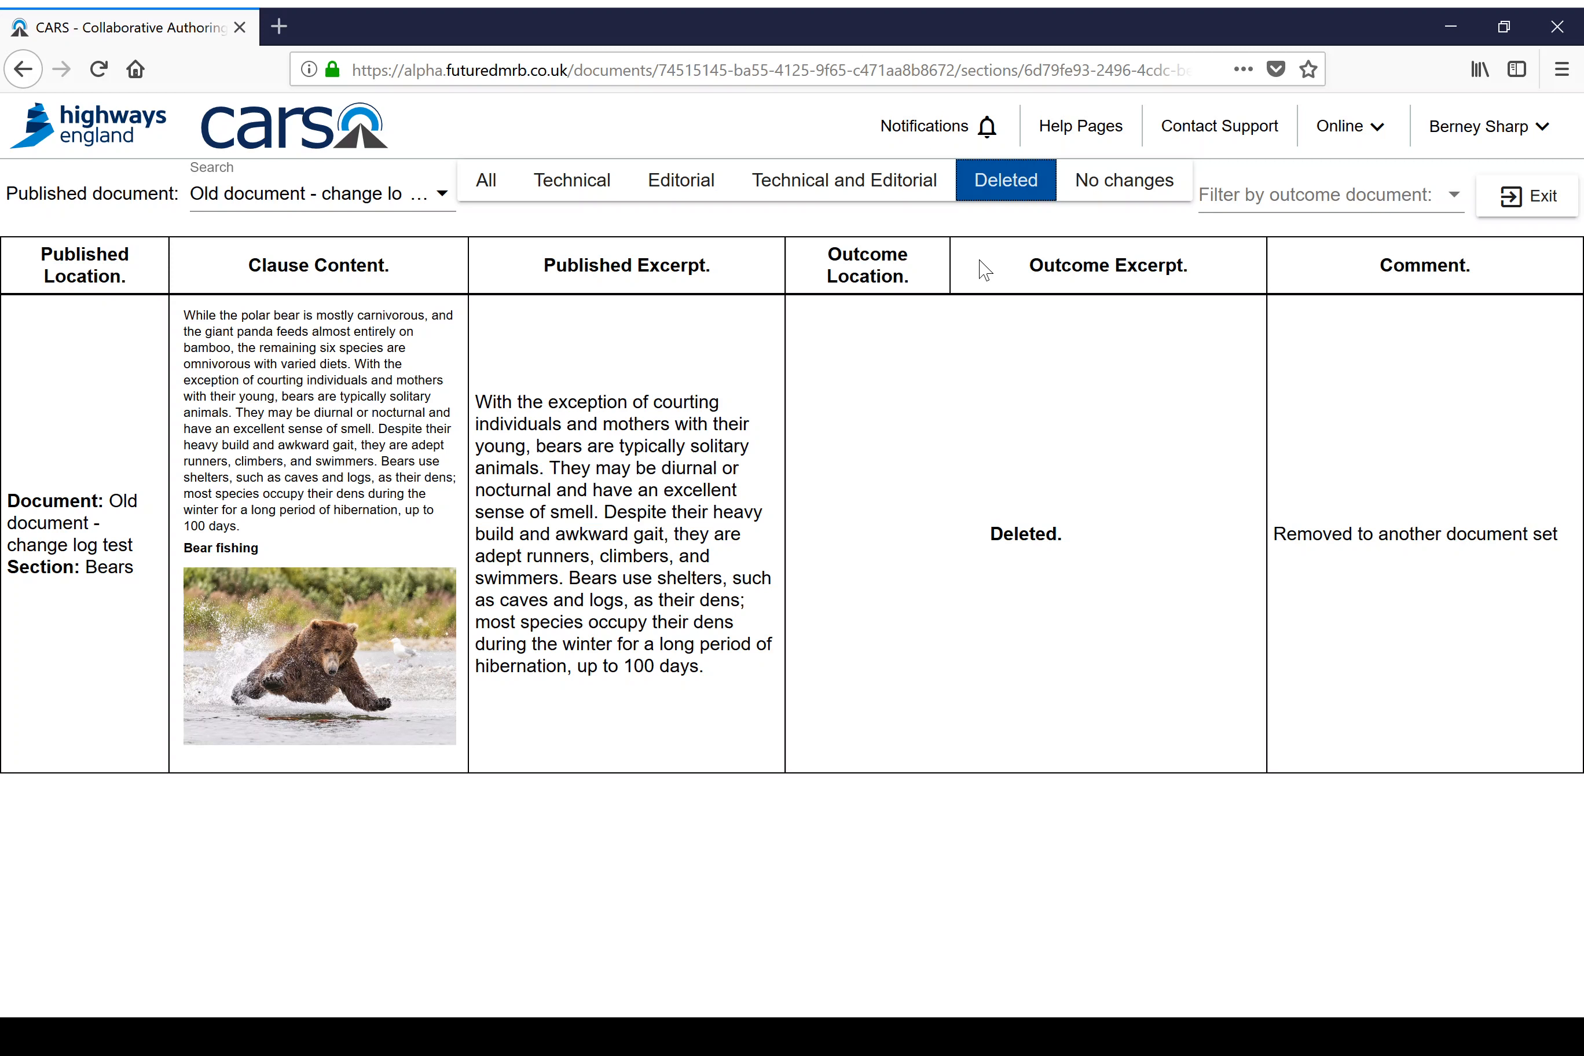
{"action": "left_click", "coordinate": [1125, 197]}
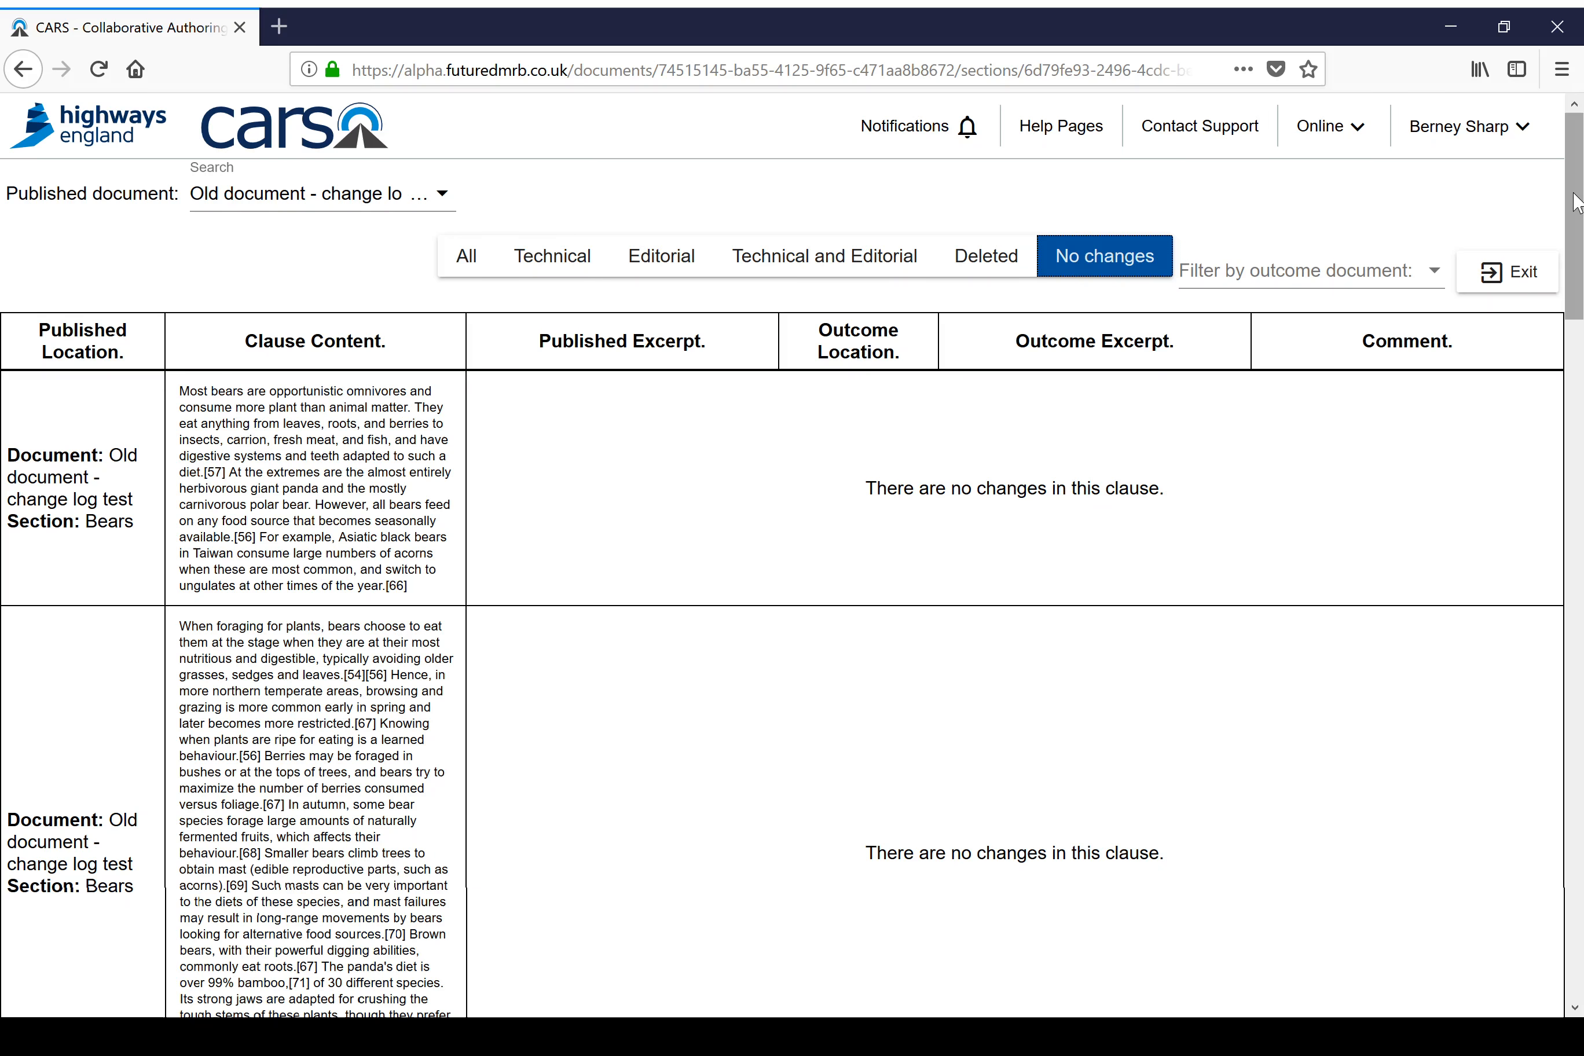
{"action": "scroll", "coordinate": [1565, 249], "scroll_direction": "down", "scroll_amount": 3}
{"action": "mouse_move", "coordinate": [1565, 249]}
{"action": "left_mouse_down"}
{"action": "mouse_move", "coordinate": [1492, 575]}
{"action": "mouse_move", "coordinate": [1483, 889]}
{"action": "mouse_move", "coordinate": [1550, 156]}
{"action": "left_mouse_up"}
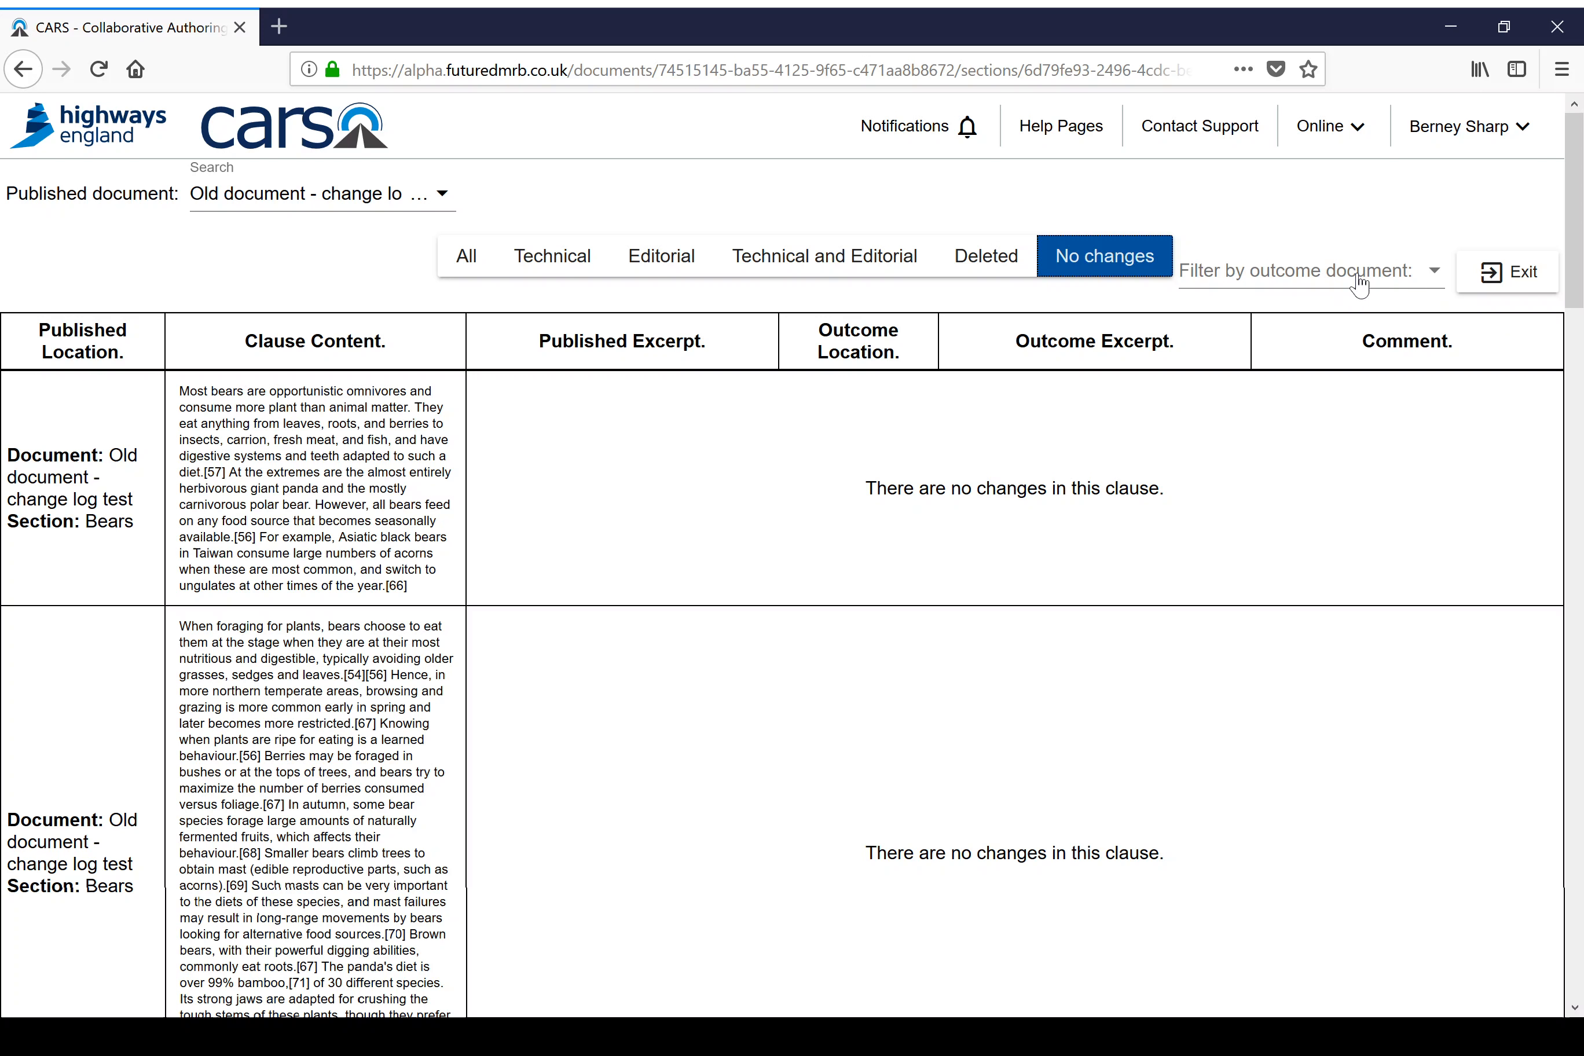
{"action": "left_click", "coordinate": [1512, 280]}
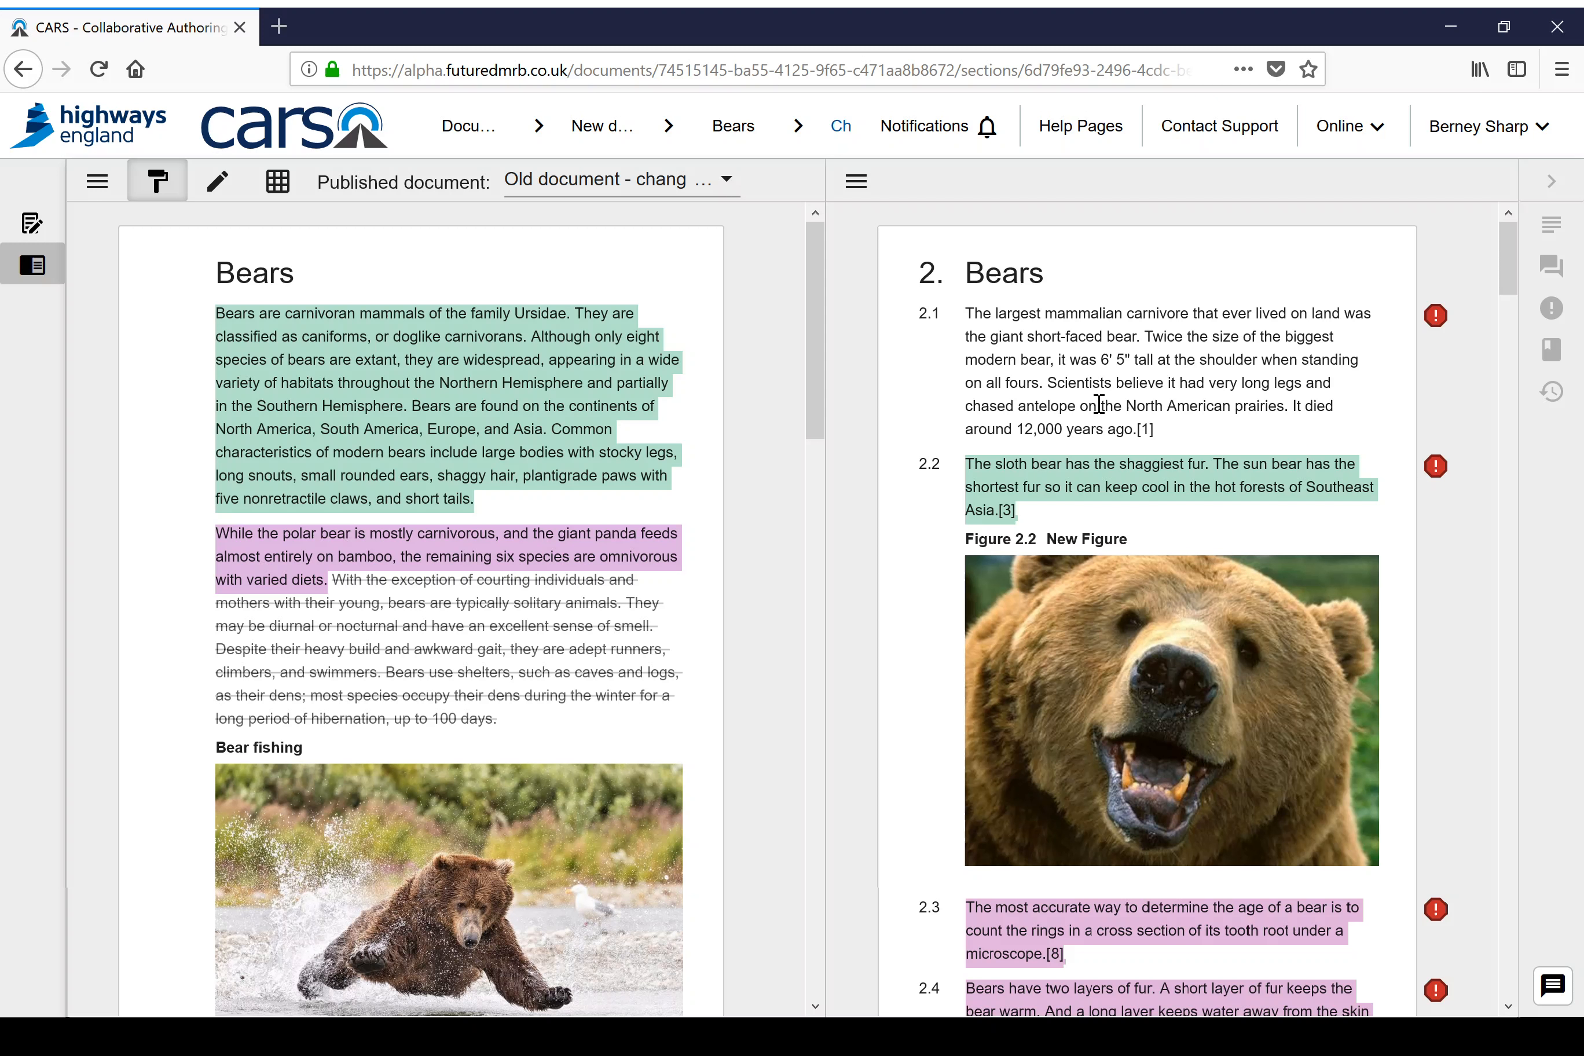
Step: Switch to split screen authoring mode and remove the [1] reference from the end of clause 2.1 in the new document
{"action": "left_click", "coordinate": [260, 477]}
{"action": "left_click", "coordinate": [219, 189]}
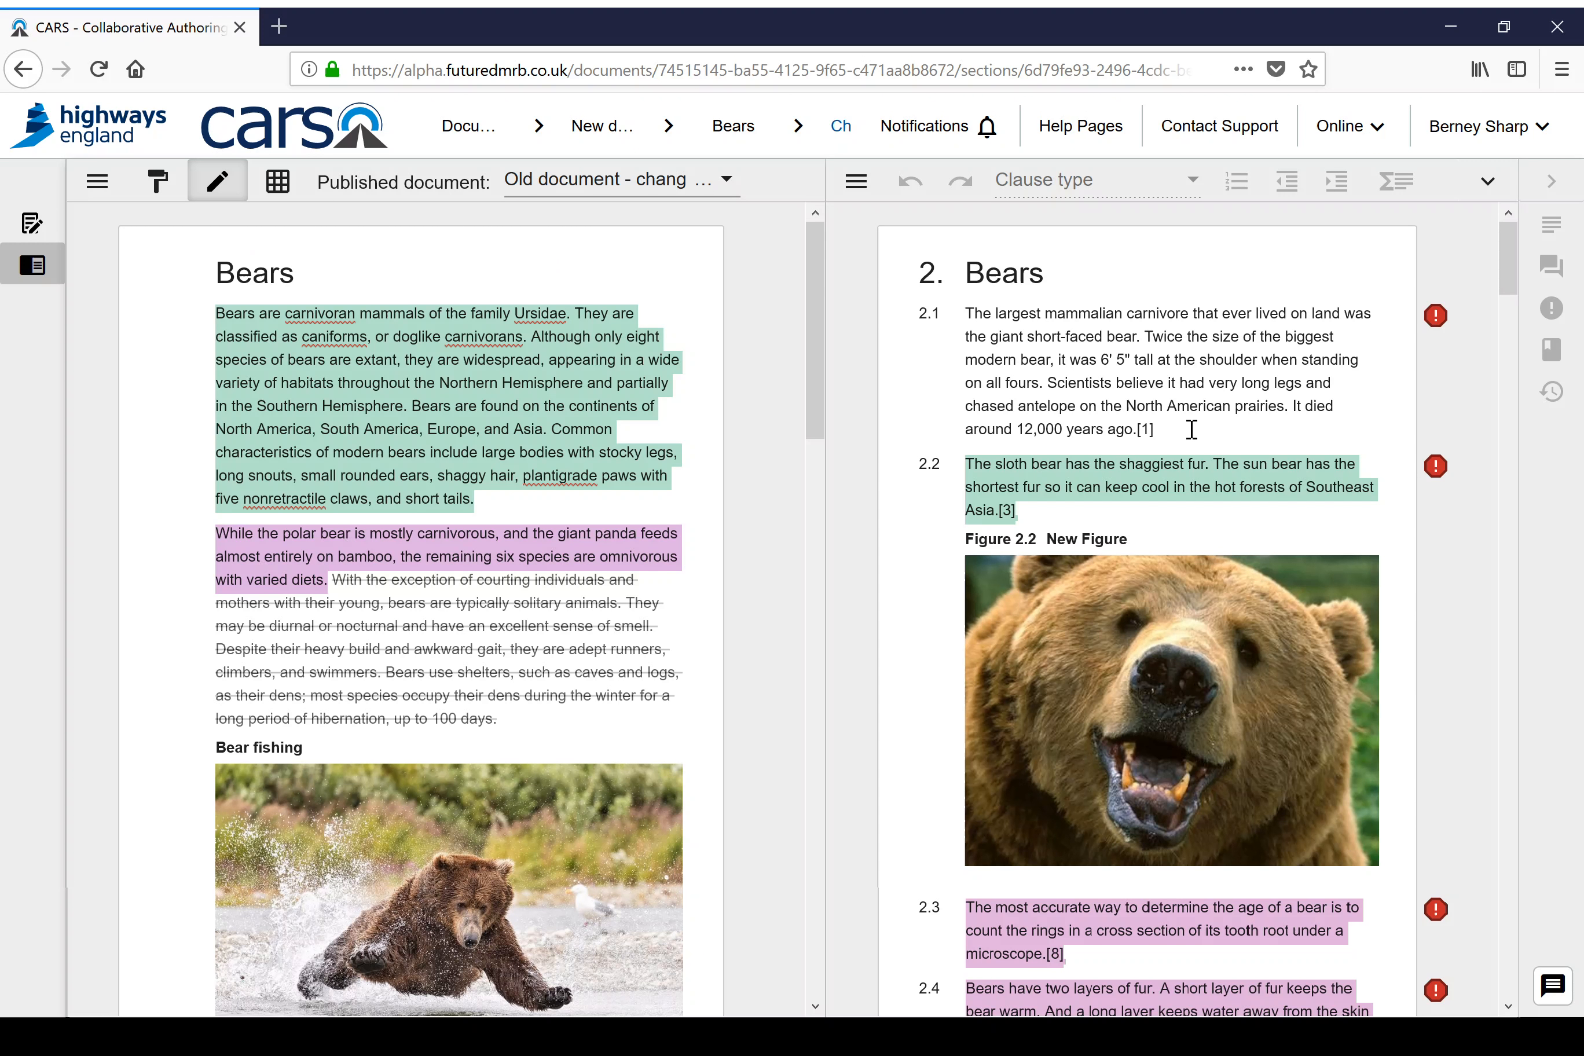
{"action": "left_click", "coordinate": [1170, 431]}
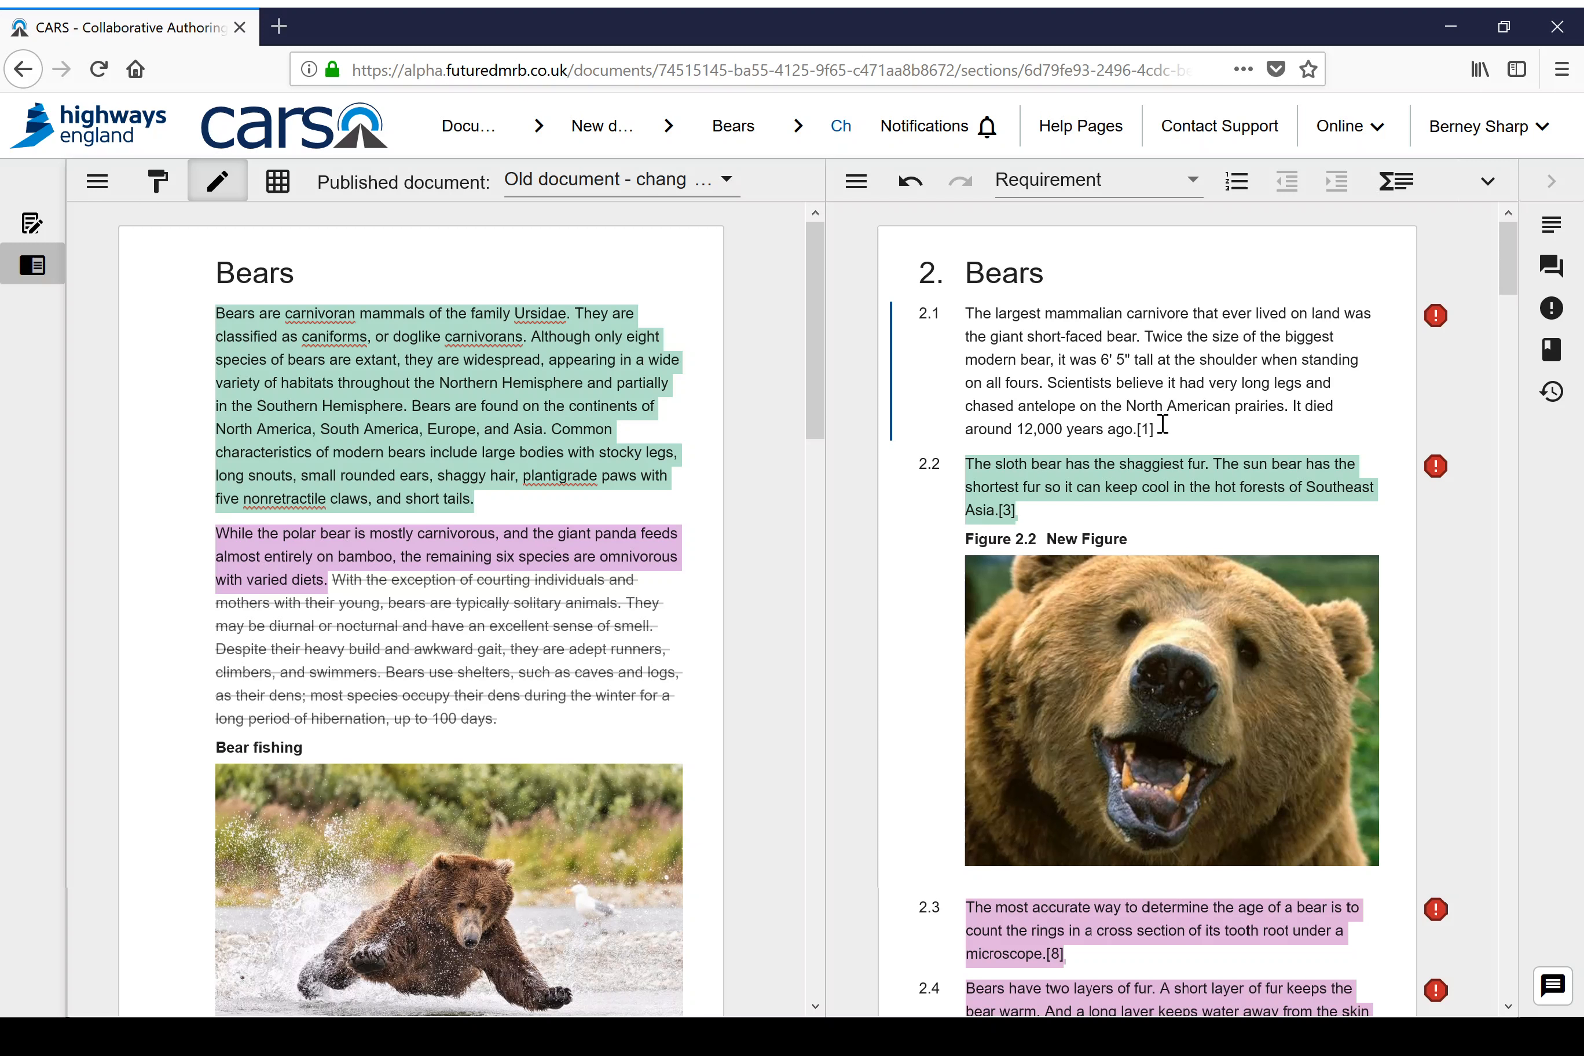
{"action": "key", "text": "BackSpace"}
{"action": "key", "text": "BackSpace"}
{"action": "left_click", "coordinate": [1379, 326]}
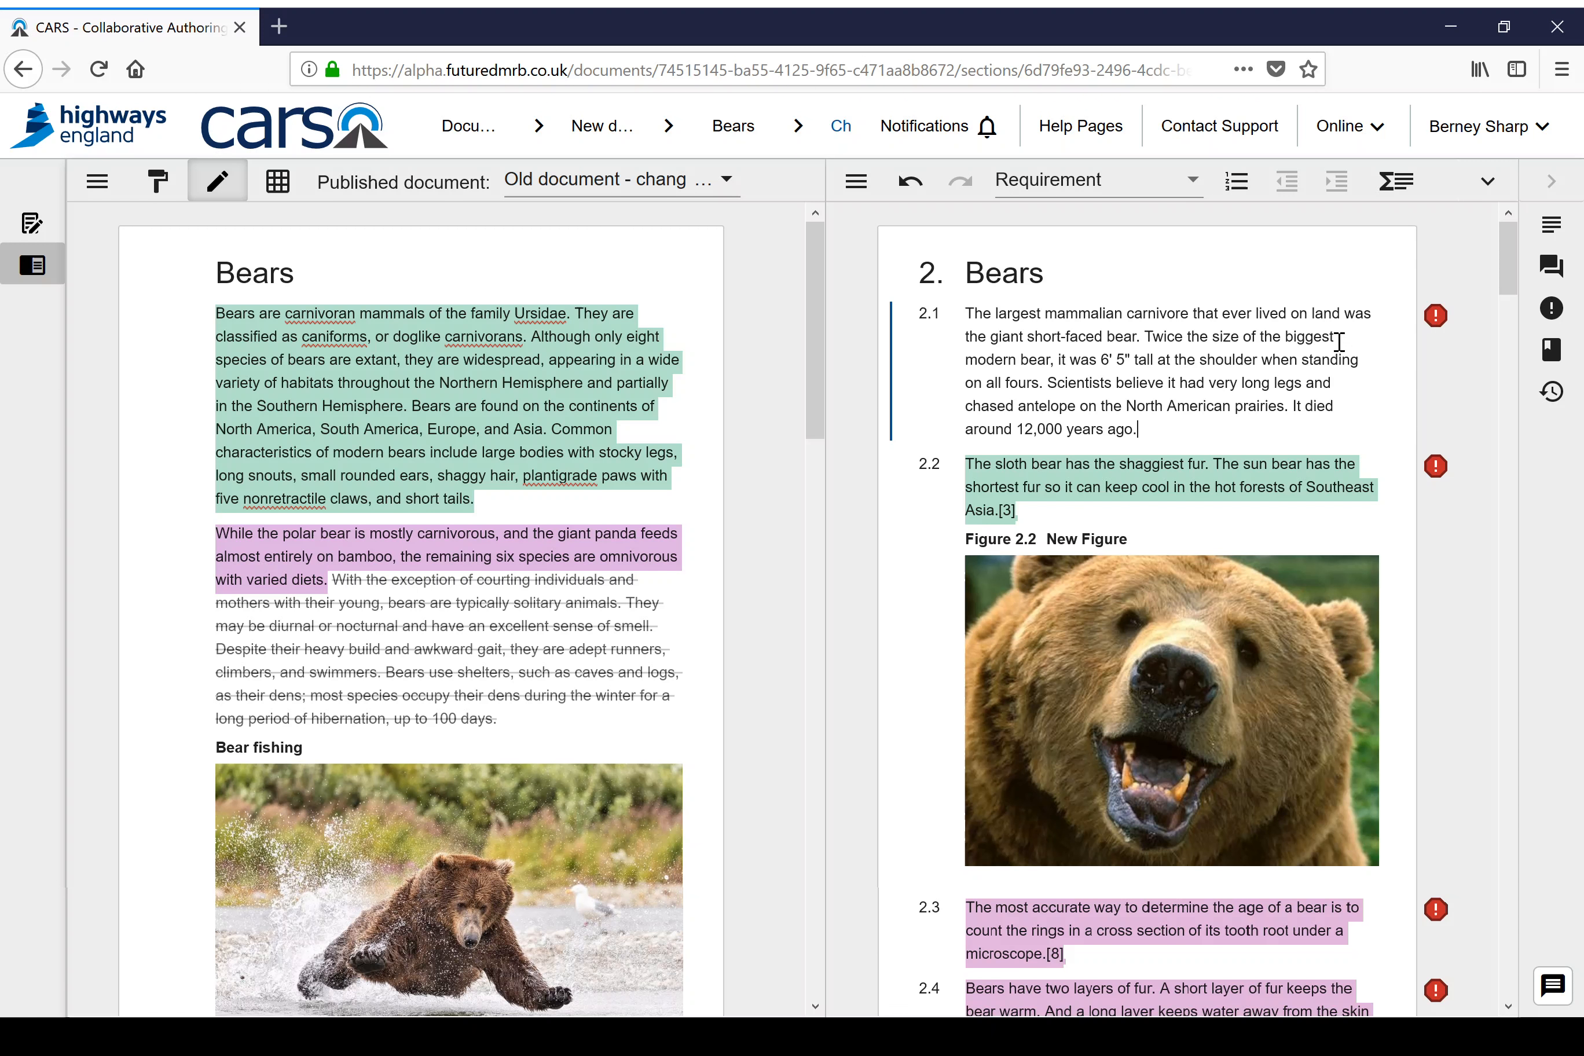
Step: View the background commentary for clauses 2.1 and 2.2, and close the commentary
{"action": "left_click", "coordinate": [1554, 230]}
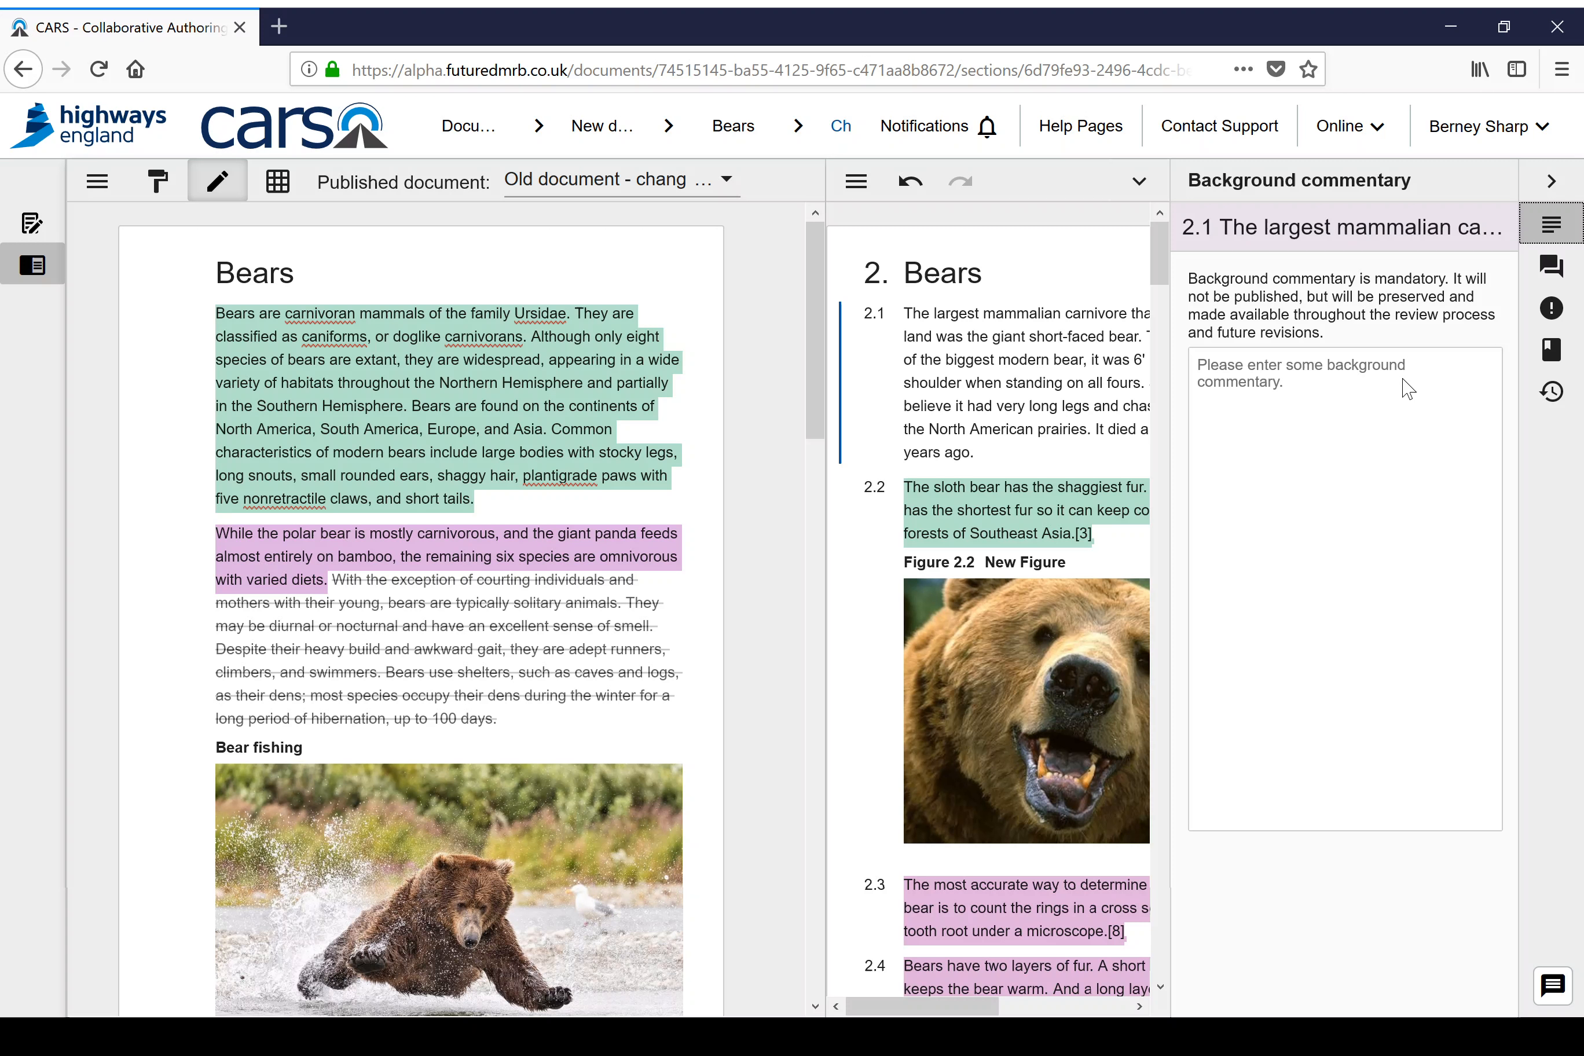
{"action": "left_click", "coordinate": [1103, 536]}
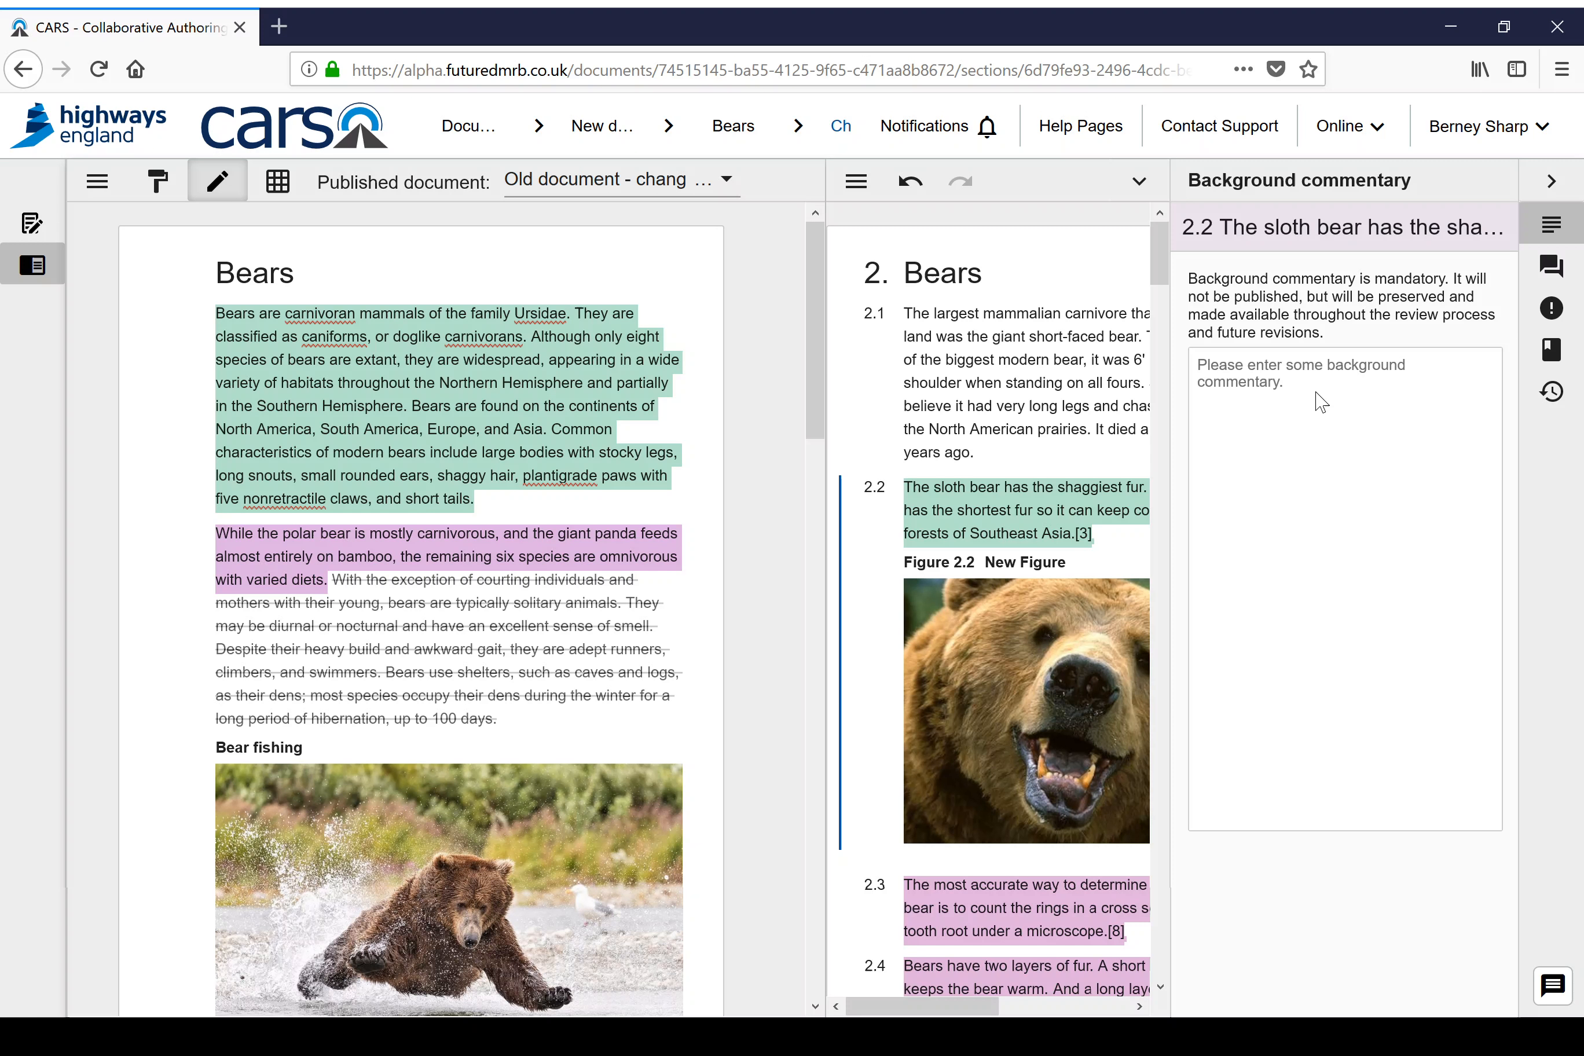
{"action": "mouse_move", "coordinate": [1020, 533]}
{"action": "left_click", "coordinate": [1553, 185]}
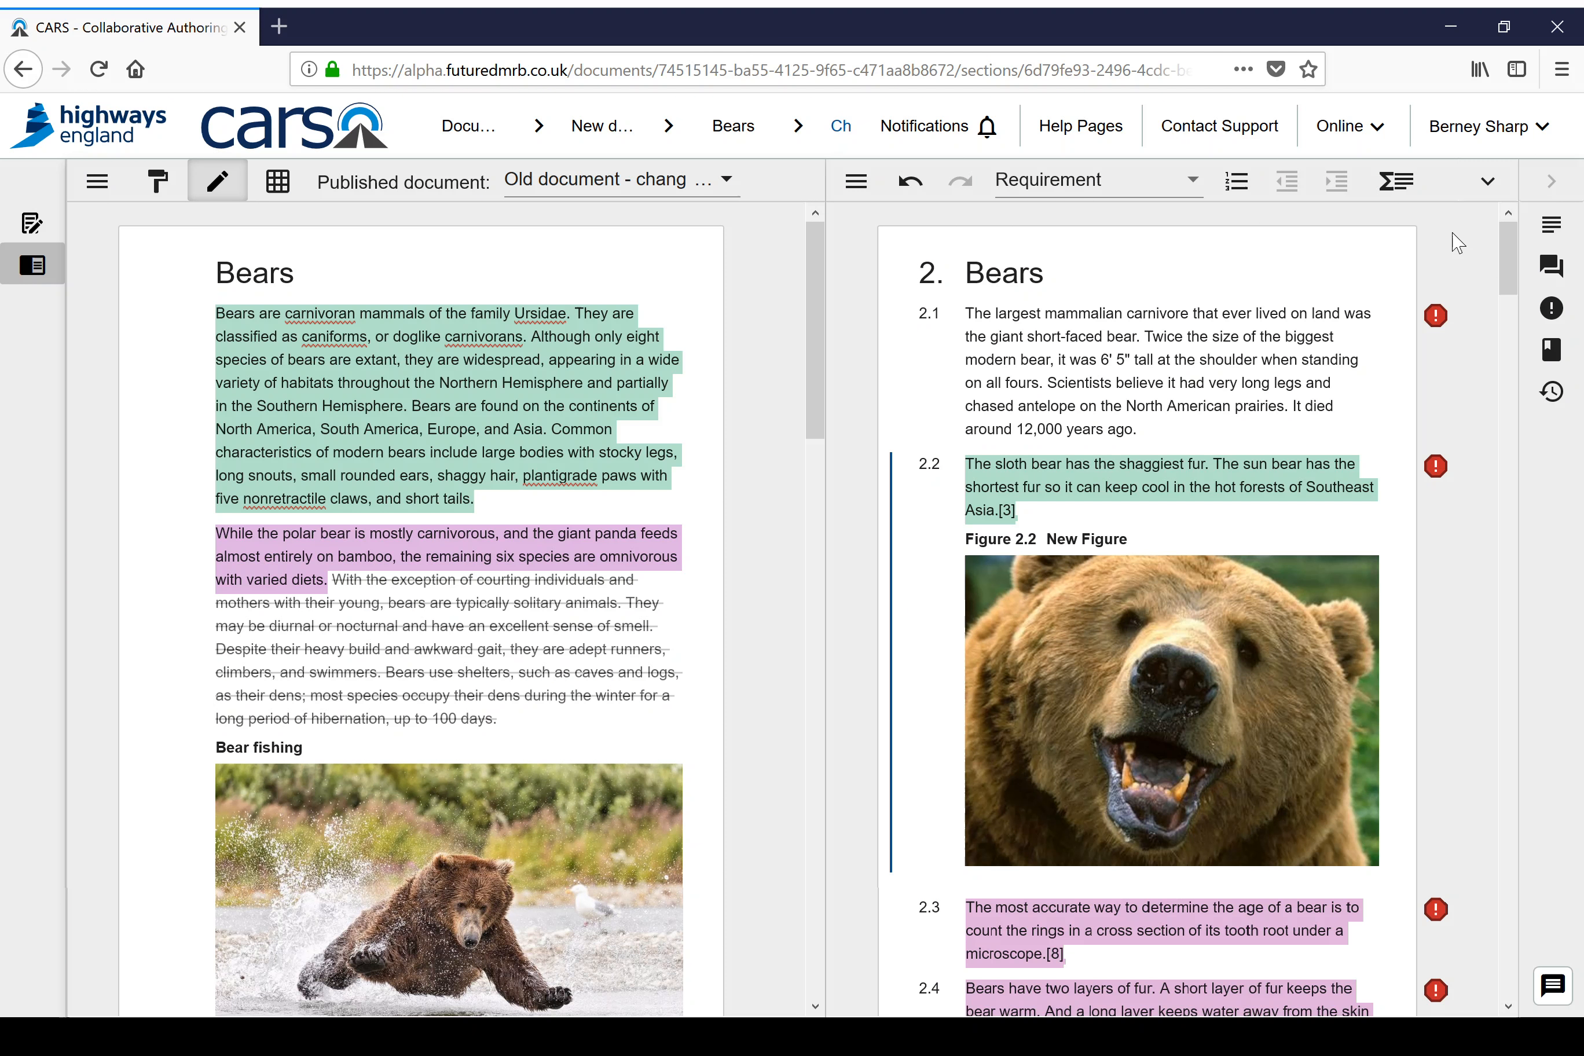